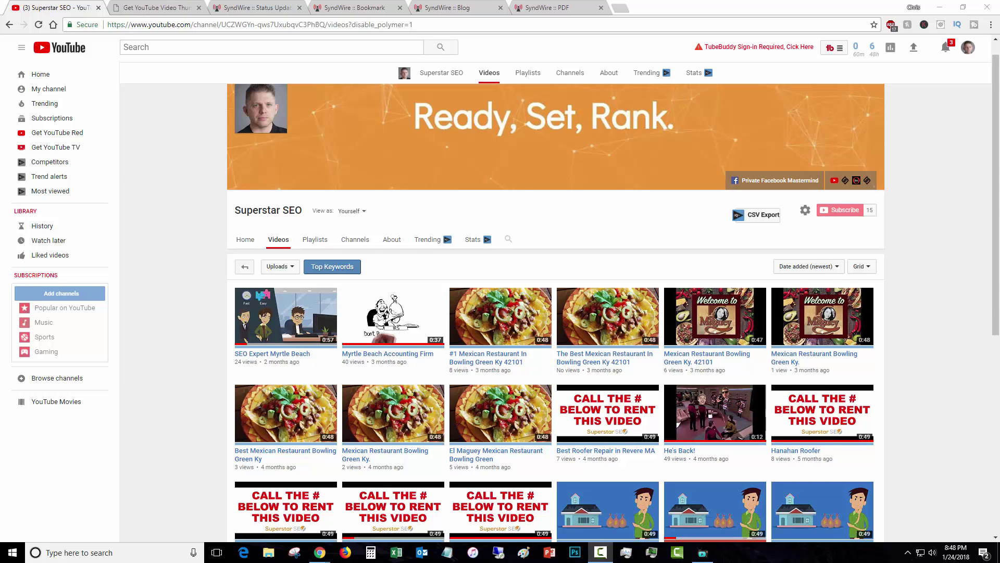
- Start a new YouTube upload and select the video file 'The Most Handsome Man In South Carolina'
click(914, 48)
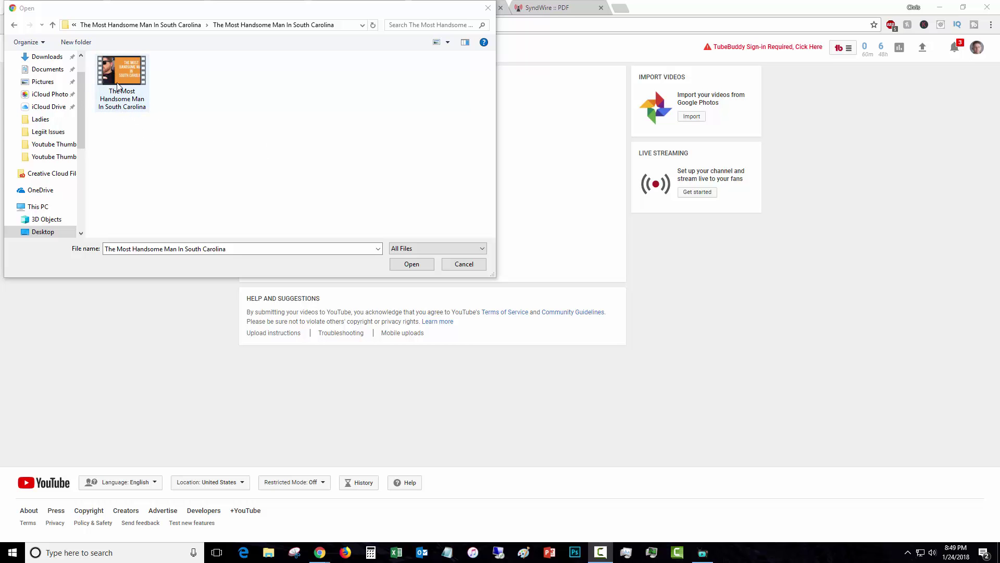
click(113, 104)
- Copy the video's file name 'The Most Handsome Man In South Carolina' to the clipboard, leaving it unchanged
right_click(113, 104)
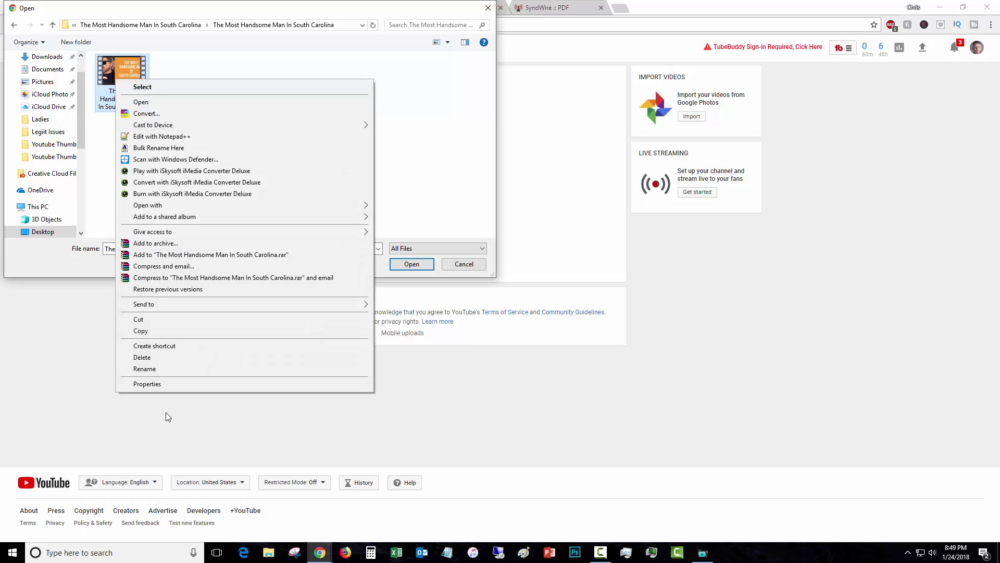
click(167, 383)
click(185, 102)
click(296, 85)
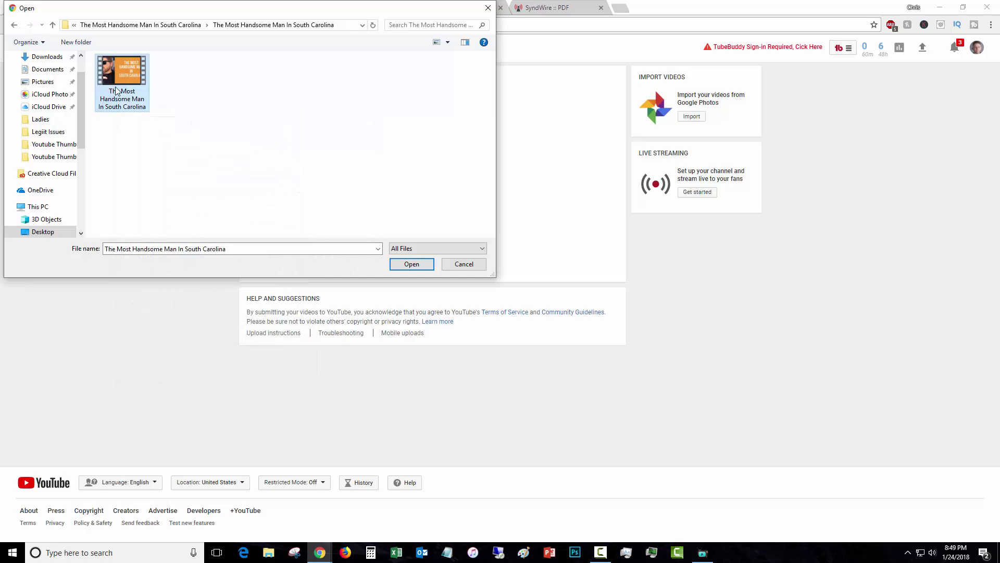
right_click(111, 89)
click(145, 381)
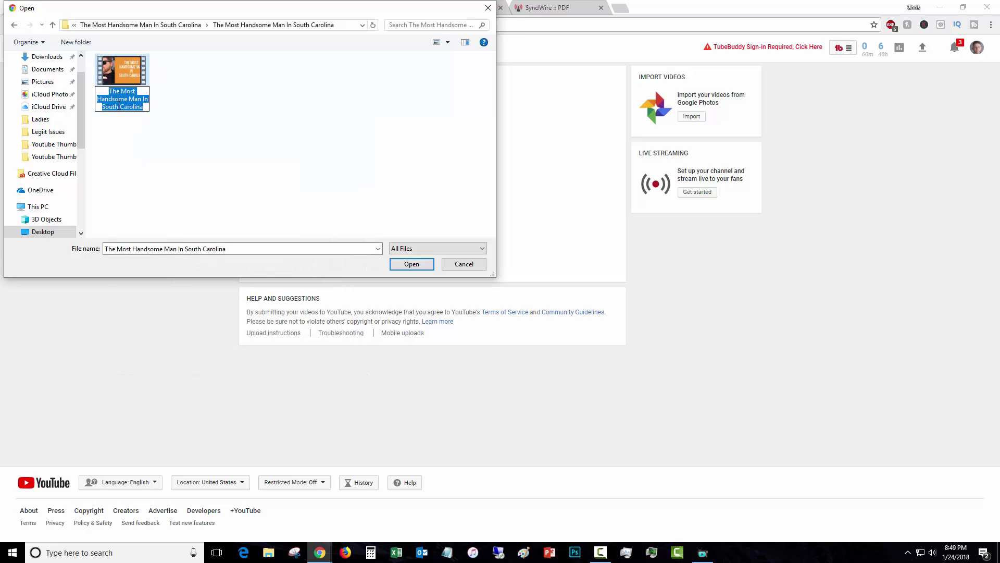
right_click(118, 105)
click(125, 137)
click(125, 139)
- In the file's Details properties, paste the name into Title and Subtitle and give it five stars
right_click(119, 90)
click(160, 394)
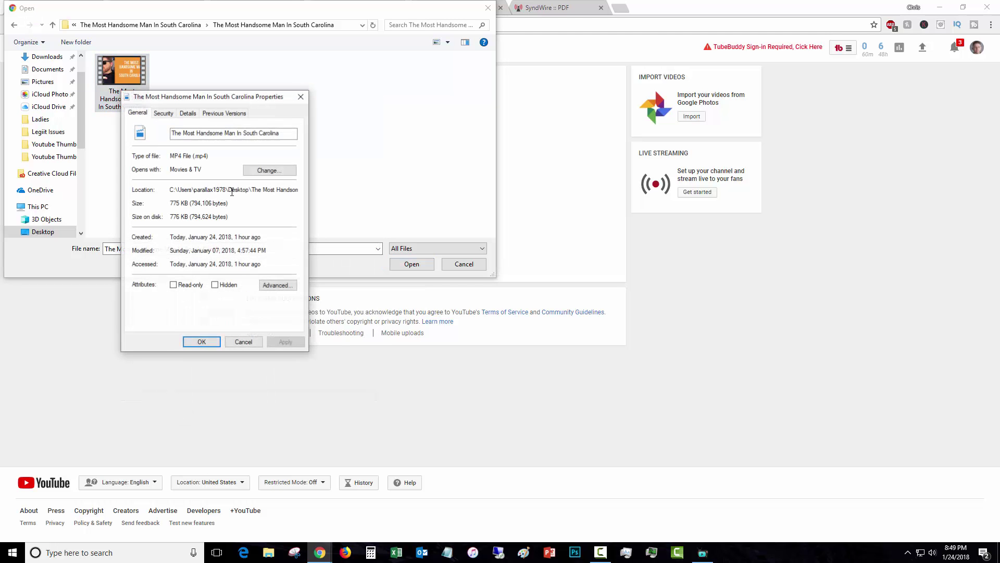
click(189, 113)
click(207, 153)
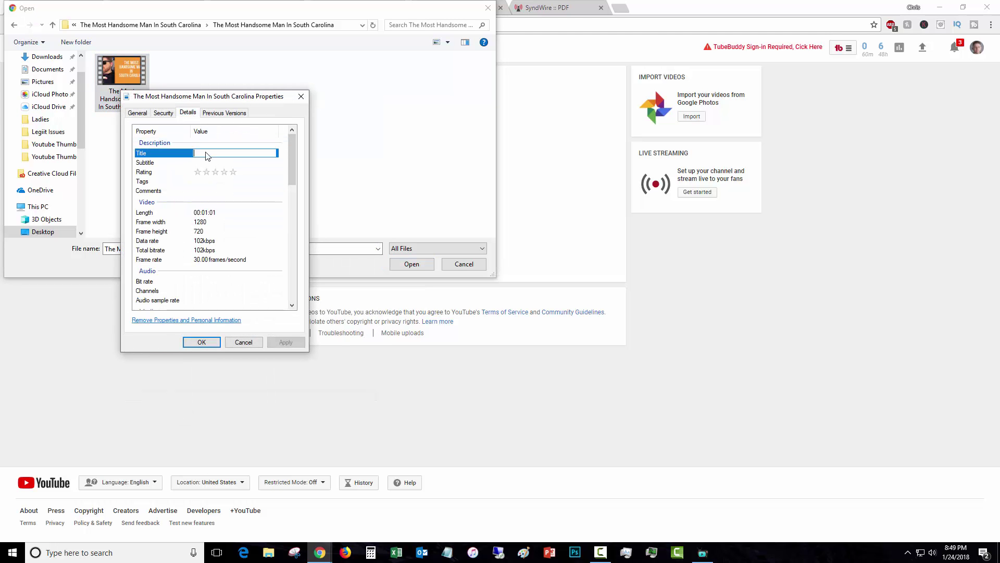
key(ctrl+v)
click(201, 163)
key(ctrl+v)
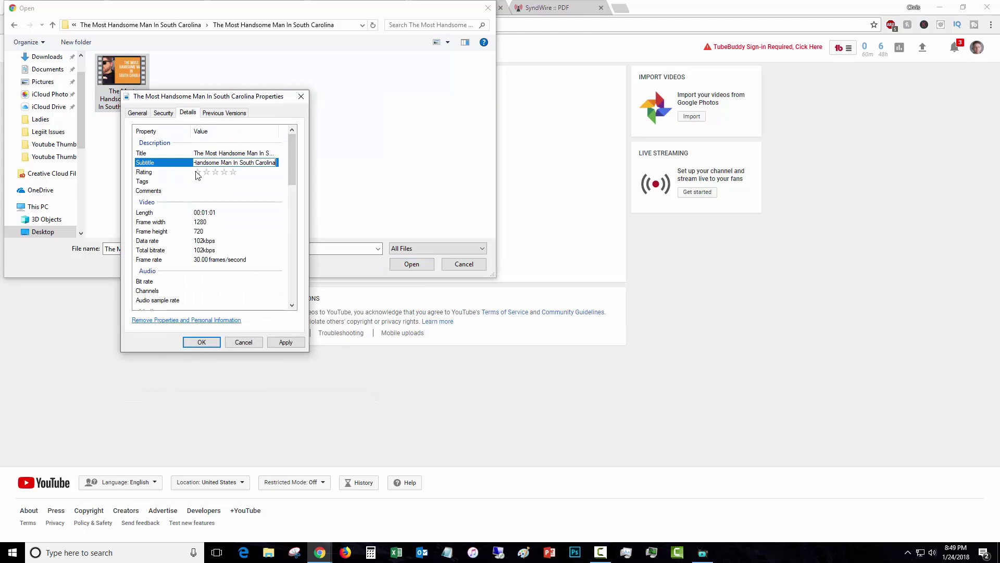
click(197, 173)
click(233, 172)
- Paste the file name into Tags, Comments and Contributing artists, leaving Genre and Year empty
click(202, 182)
key(ctrl+v)
click(173, 191)
key(ctrl+v)
click(168, 202)
scroll(167, 201, down, 2)
click(217, 229)
scroll(217, 225, down, 2)
click(217, 215)
key(ctrl+v)
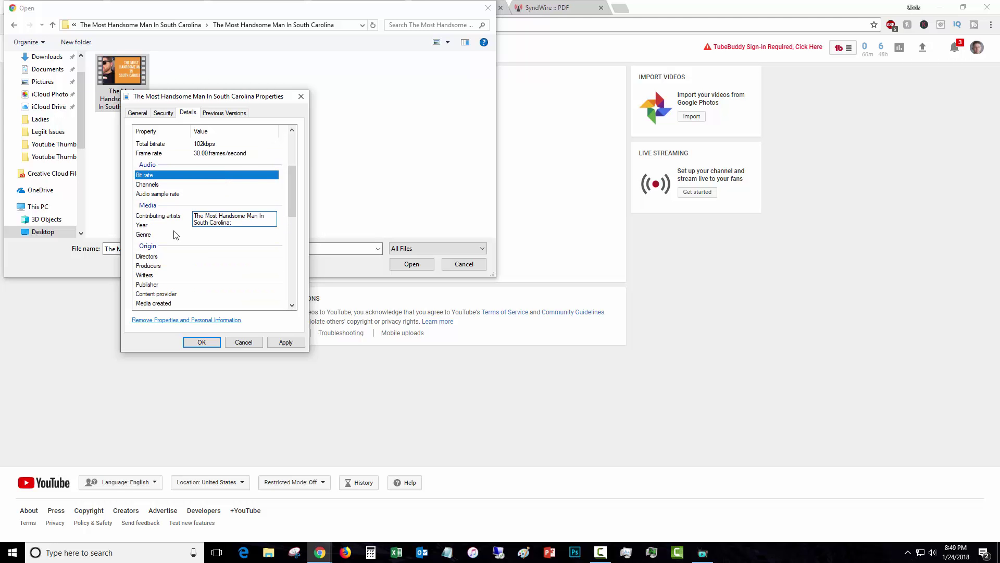
click(176, 234)
click(215, 225)
scroll(209, 245, down, 2)
click(214, 229)
- Fill Directors, Producers, Writers, Publisher and Content provider with the file name
click(220, 204)
key(ctrl+v)
click(217, 213)
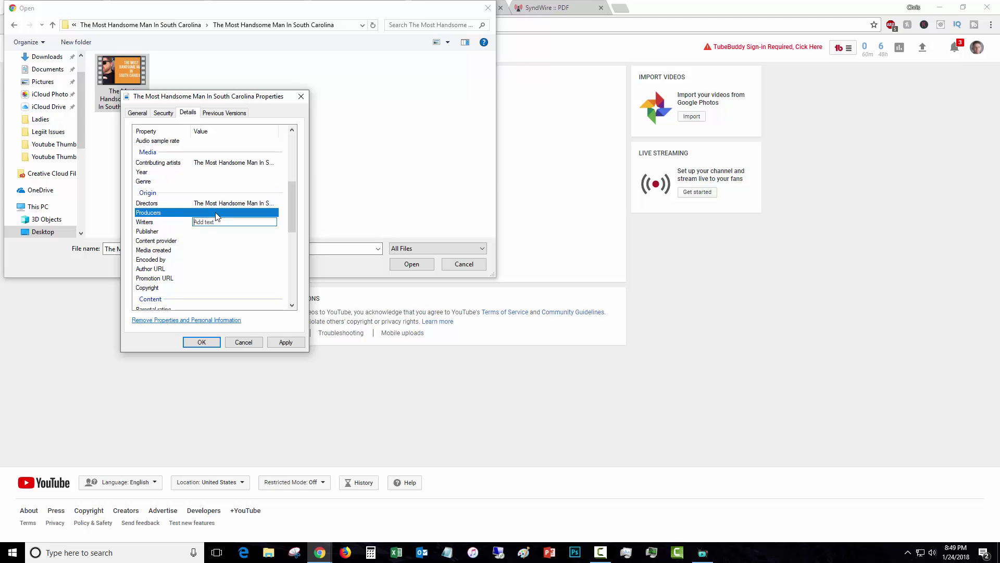
key(ctrl+v)
click(217, 222)
key(ctrl+v)
click(216, 232)
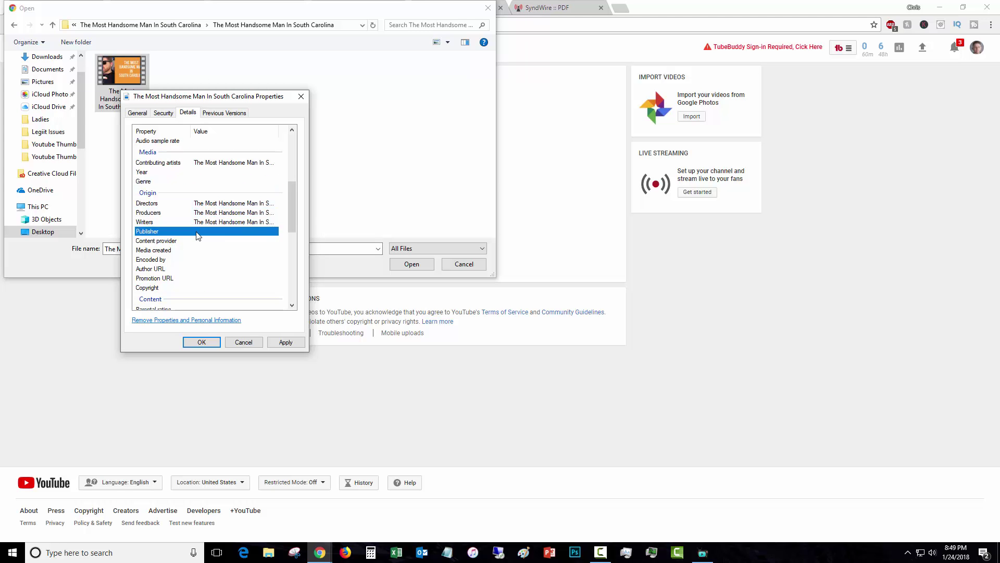
key(ctrl+v)
click(216, 240)
key(ctrl+v)
click(210, 250)
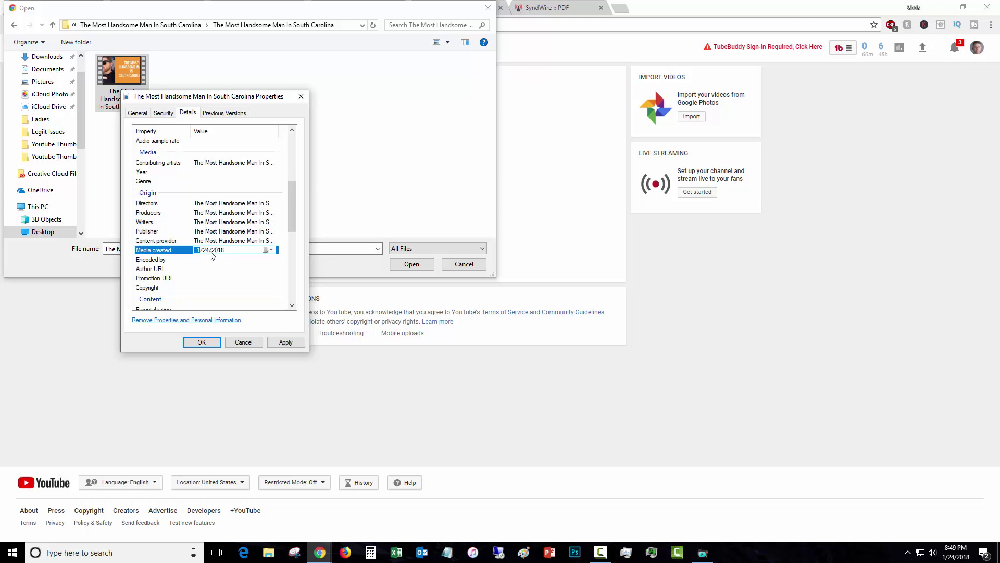
- Fill Encoded by, Author URL and Promotion URL with the file name
click(209, 259)
key(ctrl+v)
click(210, 269)
key(ctrl+v)
click(210, 278)
key(ctrl+v)
click(206, 287)
- Fill Parental rating, Composers and Conductors with the file name
scroll(217, 263, down, 3)
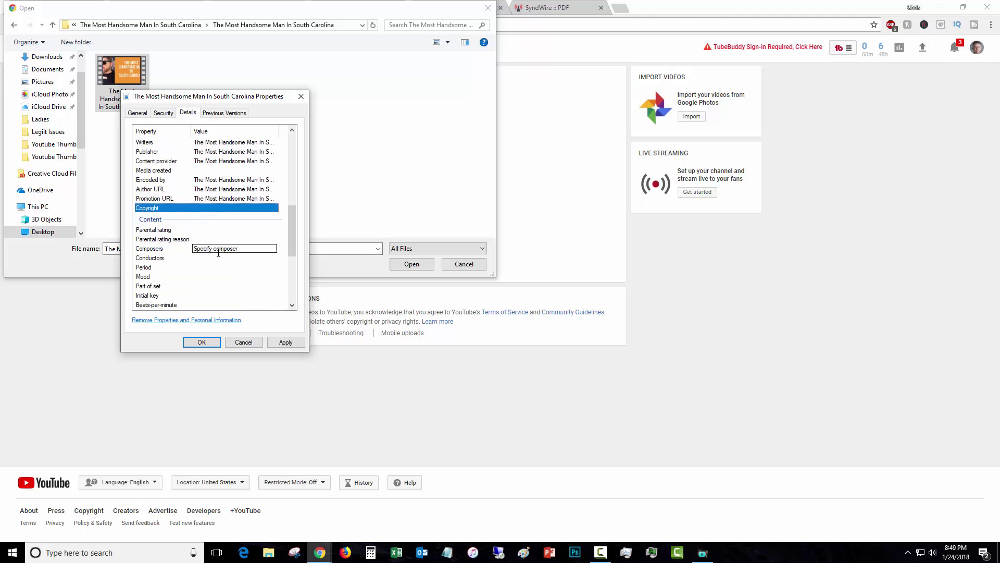
click(219, 229)
key(ctrl+v)
click(216, 239)
key(ctrl+v)
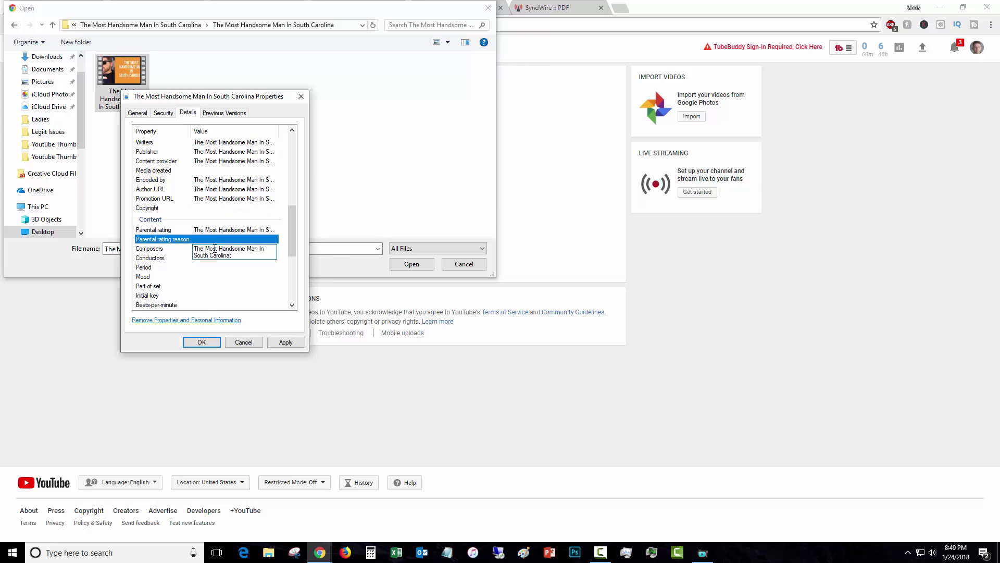
click(216, 259)
key(ctrl+v)
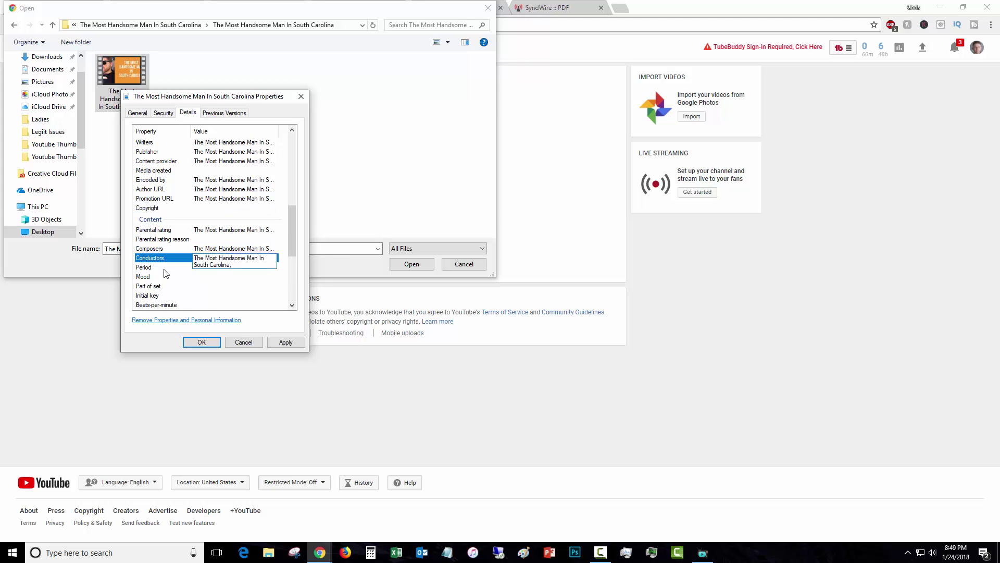
- Fill Period, Mood, Part of set and Initial key with the file name
click(210, 267)
key(ctrl+v)
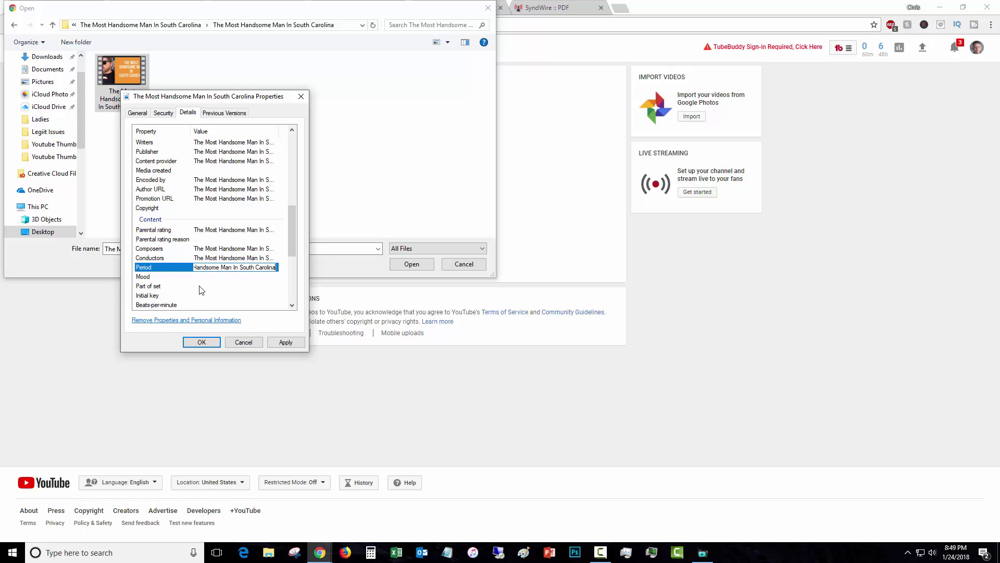
click(210, 276)
key(ctrl+v)
click(211, 286)
key(ctrl+v)
click(209, 296)
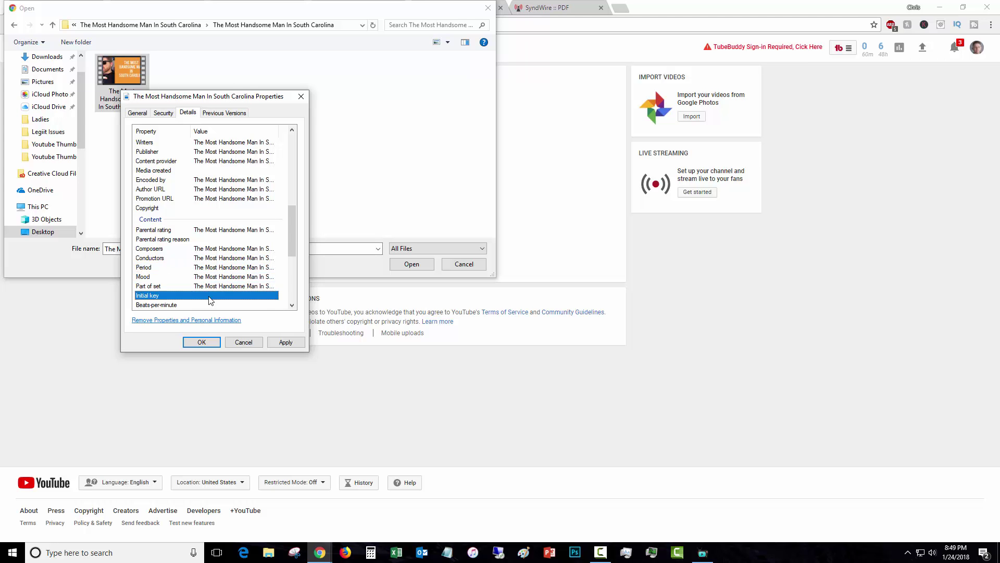
key(ctrl+v)
- Fill Beats-per-minute with the file name, then apply the metadata and close Properties
scroll(209, 296, down, 2)
click(219, 253)
key(ctrl+v)
click(175, 254)
scroll(174, 254, down, 3)
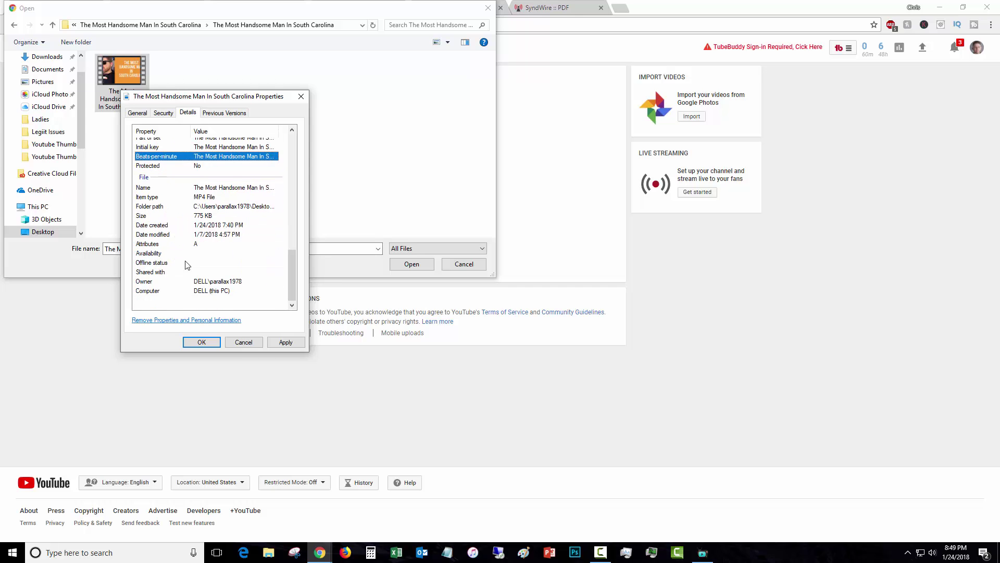
click(289, 345)
click(201, 342)
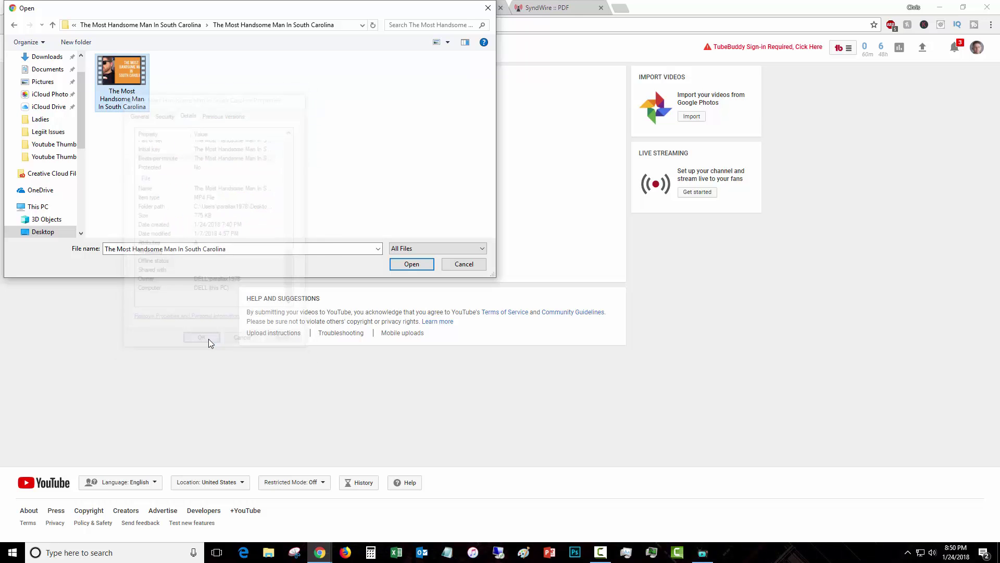
- Upload the video, paste its title twice into the description and add it as a tag
double_click(122, 92)
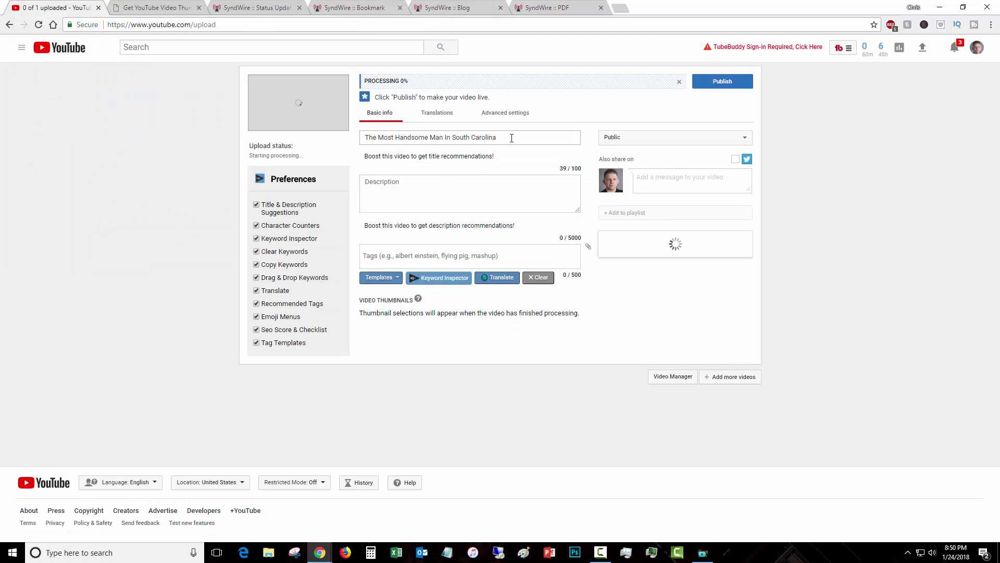
click(443, 180)
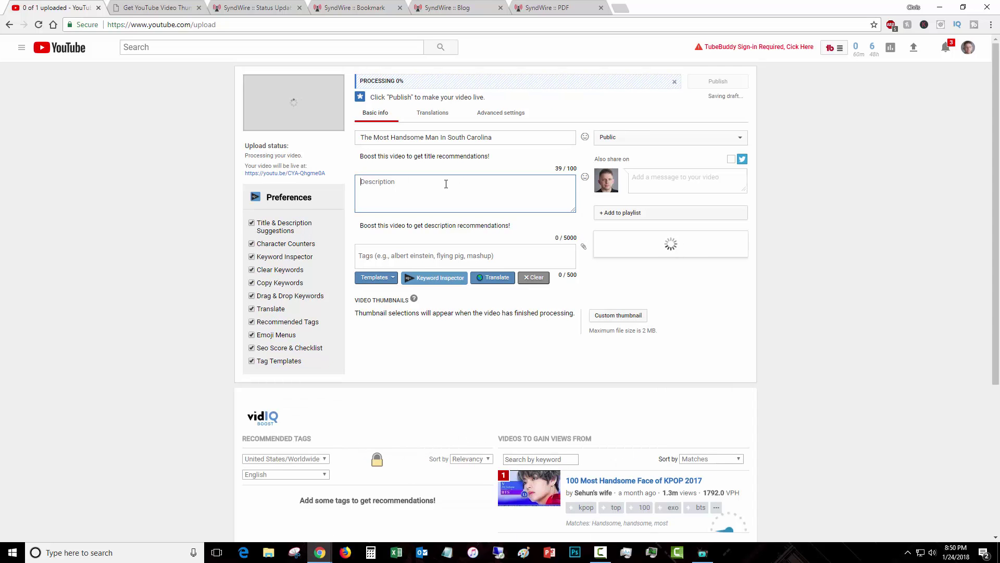
key(ctrl+v)
key(Return)
key(ctrl+v)
click(473, 260)
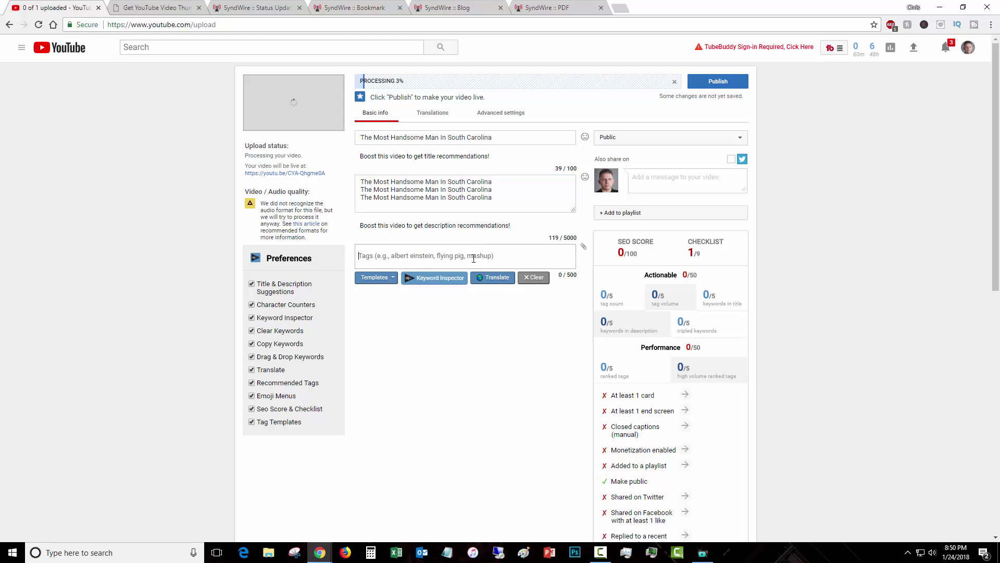
key(ctrl+v)
key(Return)
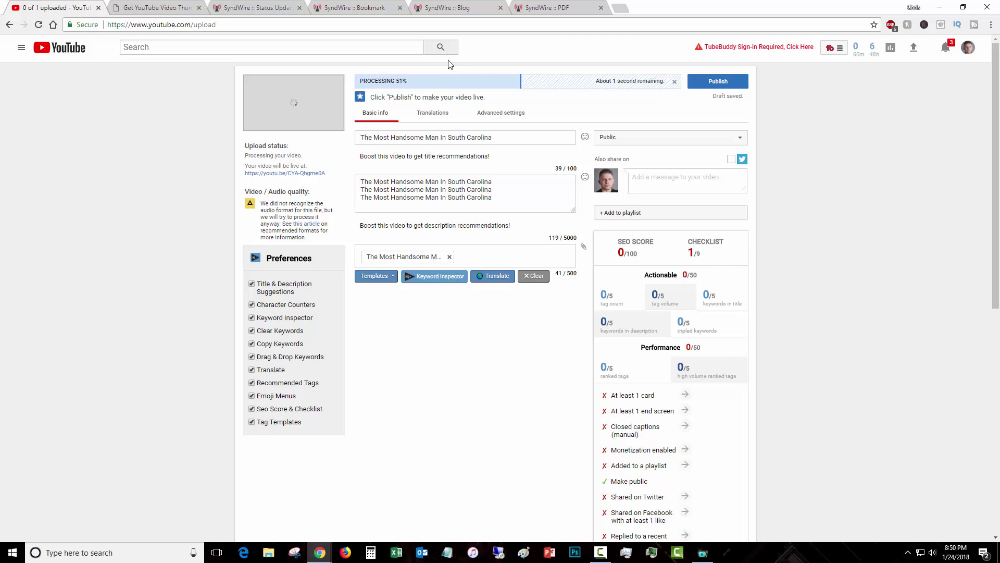
- In advanced settings, set today's recording date, English language, never-aired-on-U.S.-TV captions and all comments shown
click(434, 114)
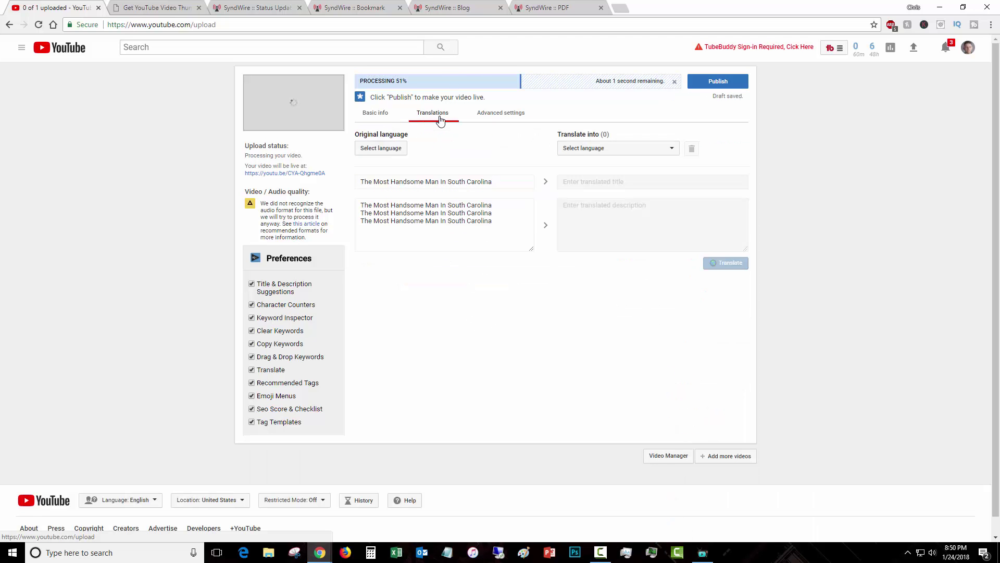
click(526, 114)
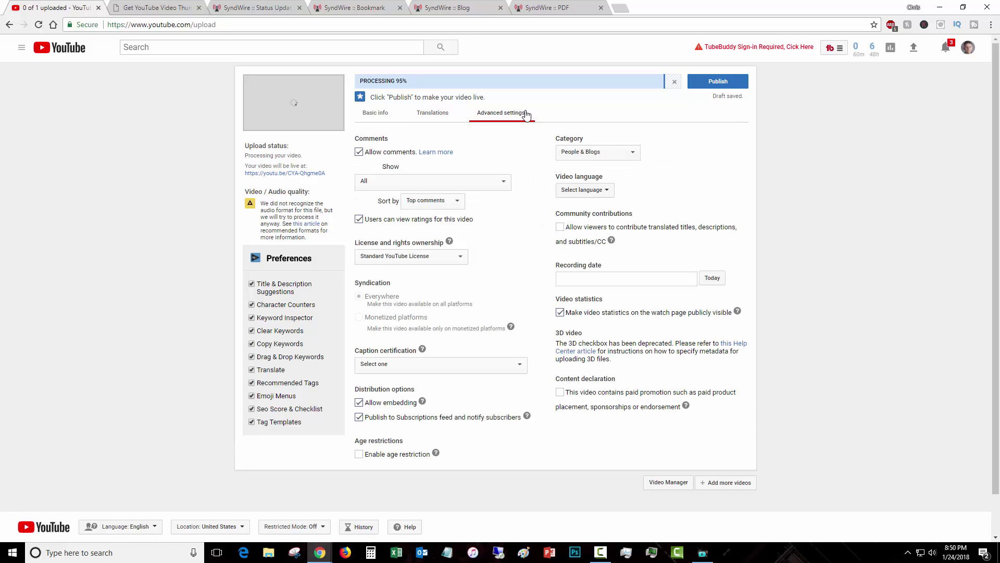
click(713, 279)
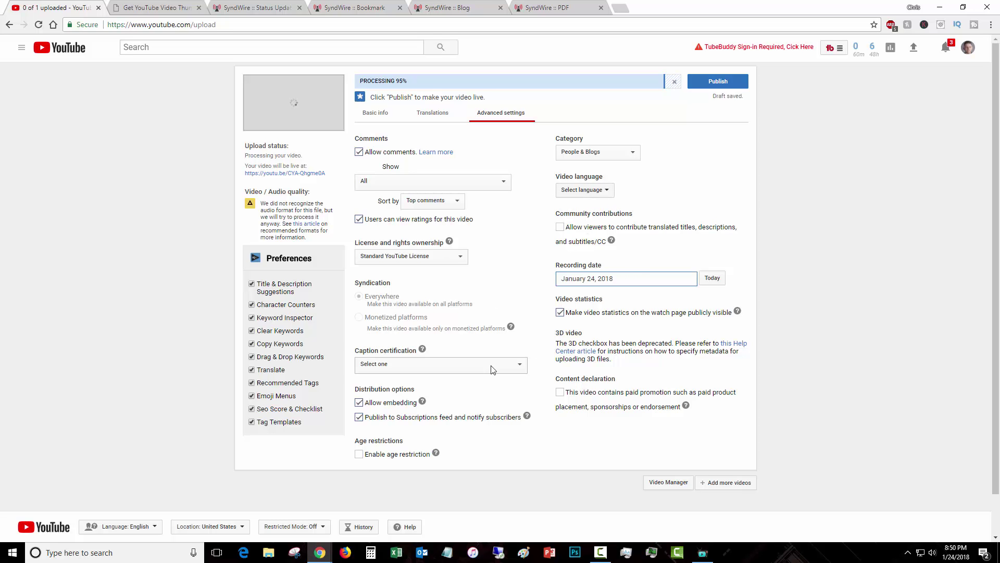
click(582, 192)
click(579, 207)
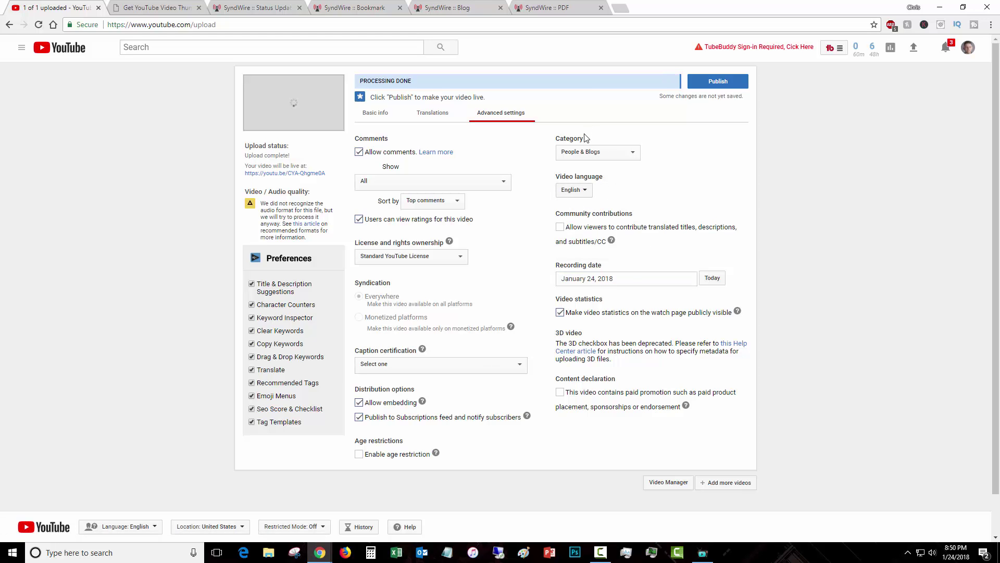
click(463, 367)
click(457, 386)
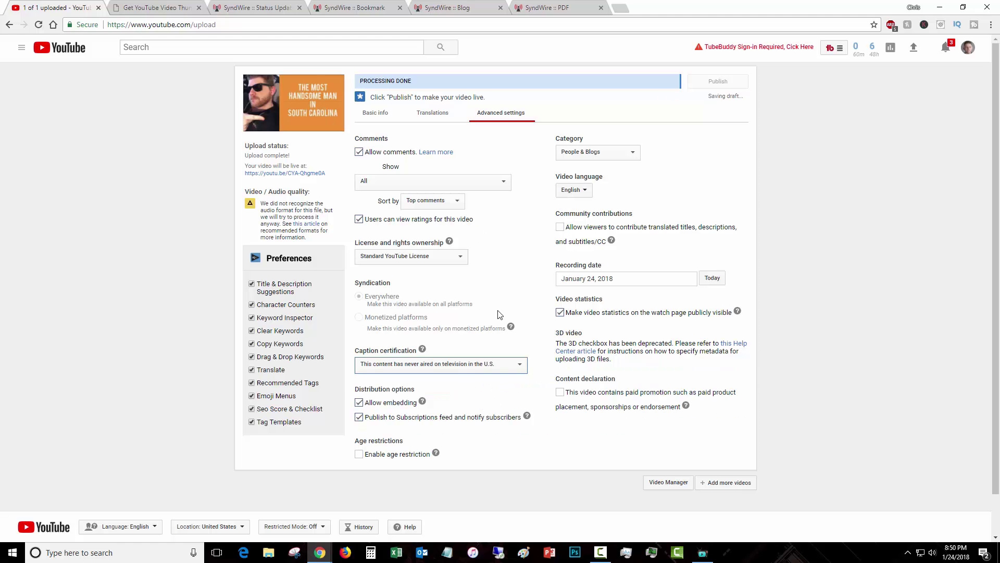
click(451, 182)
click(449, 184)
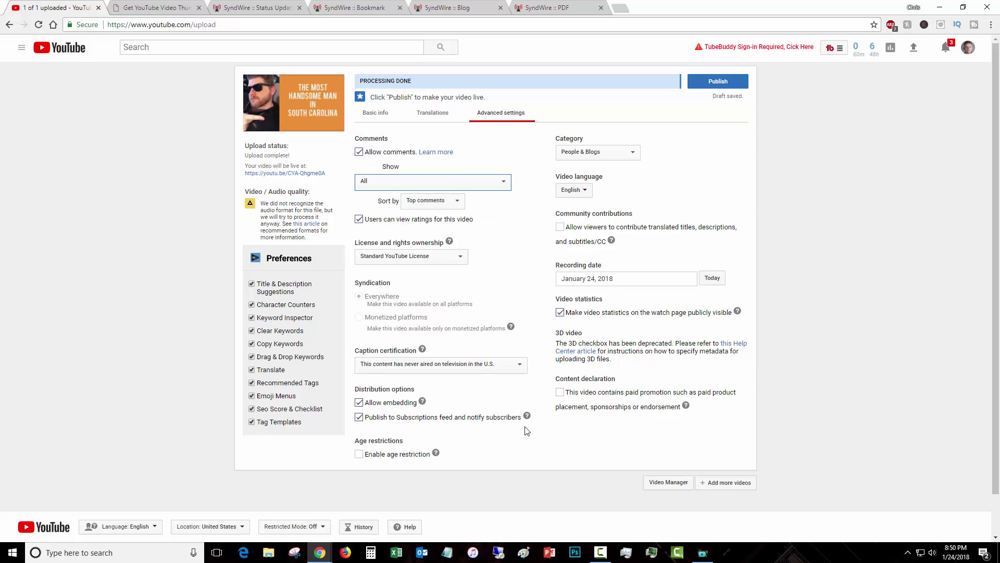
- Check the translation fields, then go back to Basic info and scroll to Video Thumbnails
click(426, 116)
click(374, 113)
scroll(437, 290, down, 3)
scroll(440, 290, down, 3)
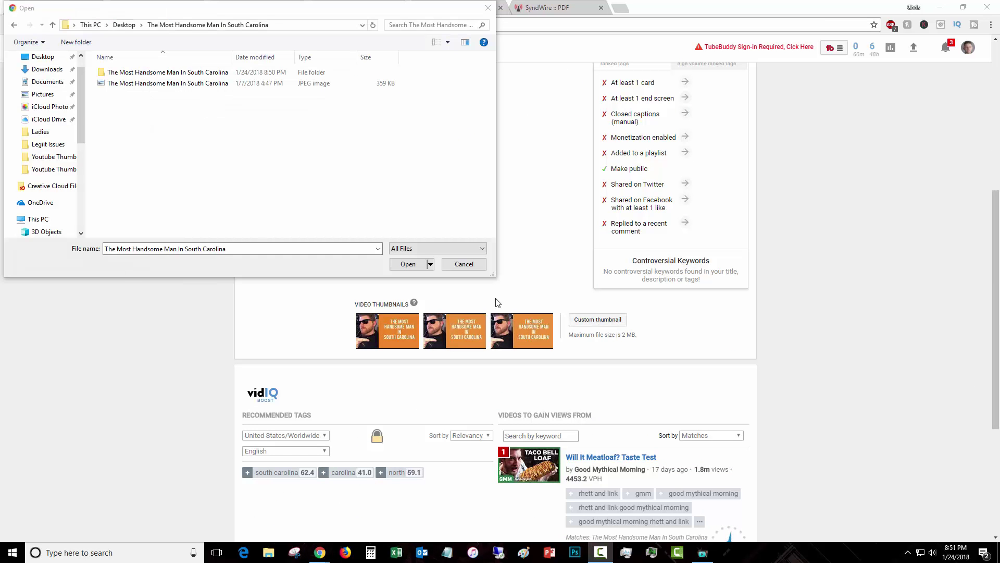
- In the thumbnail JPEG's Details properties, paste the video title into Title and Subject and rate it five stars
click(134, 86)
right_click(134, 86)
click(177, 452)
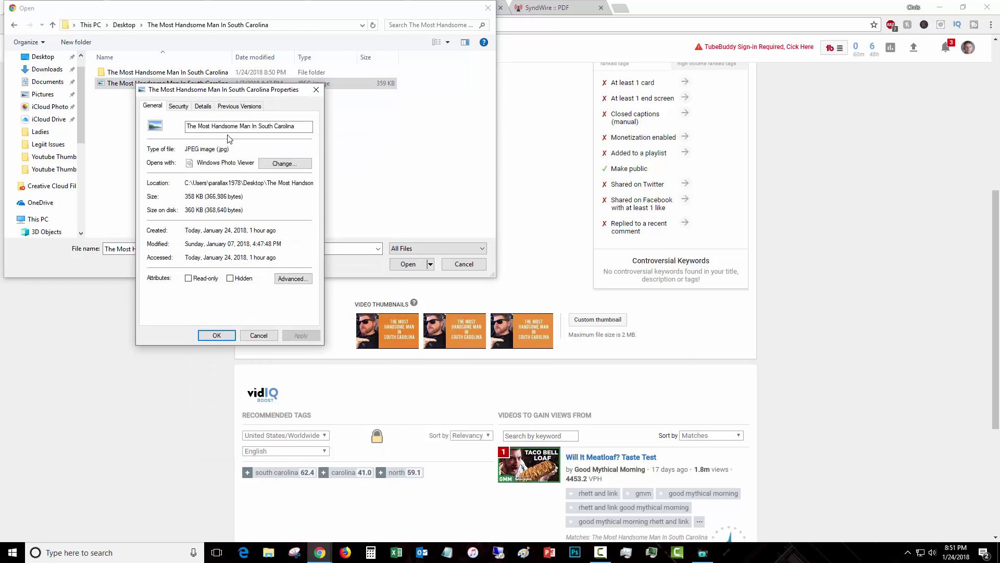
click(203, 105)
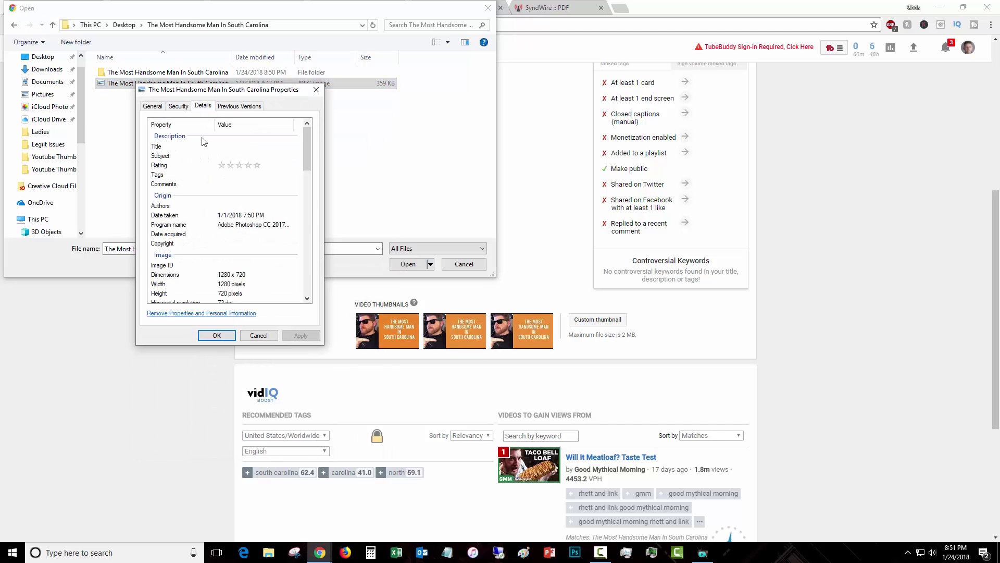
click(237, 146)
text(The Most Handsome Man In South Carolina)
click(232, 156)
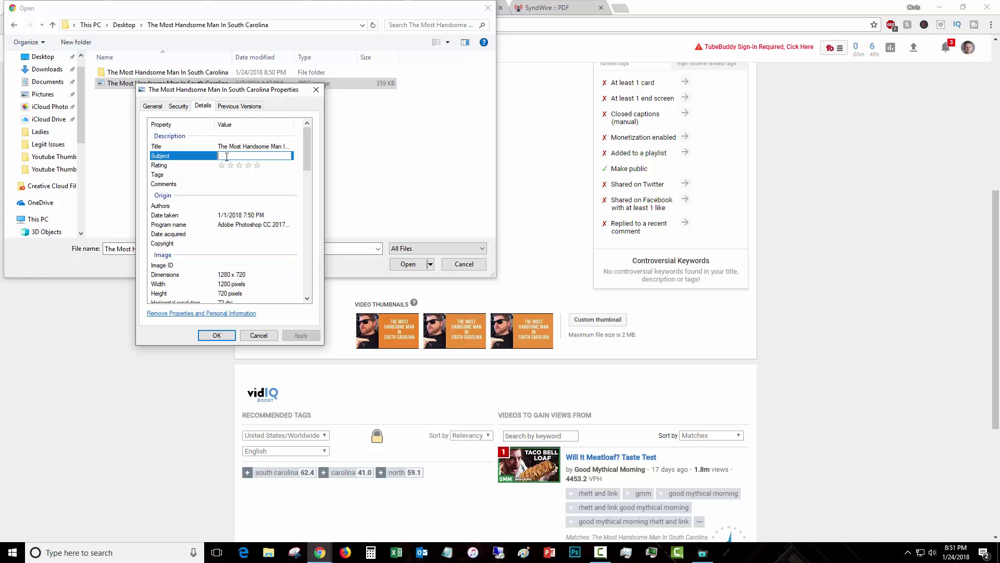
text(The Most Handsome Man In South Carolina)
click(257, 162)
click(258, 165)
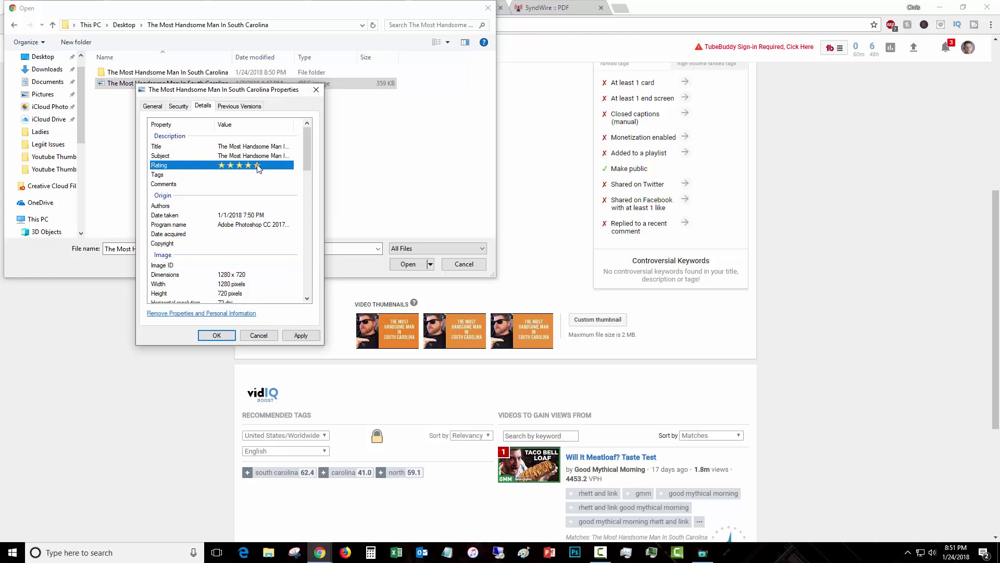
- Paste the video title into the Tags, Comments, Authors and Copyright fields
click(243, 176)
text(The Most Handsome Man In South Carolina)
key(Return)
click(229, 185)
text(The Most Handsome Man In South Carolina)
key(Return)
scroll(234, 172, down, 1)
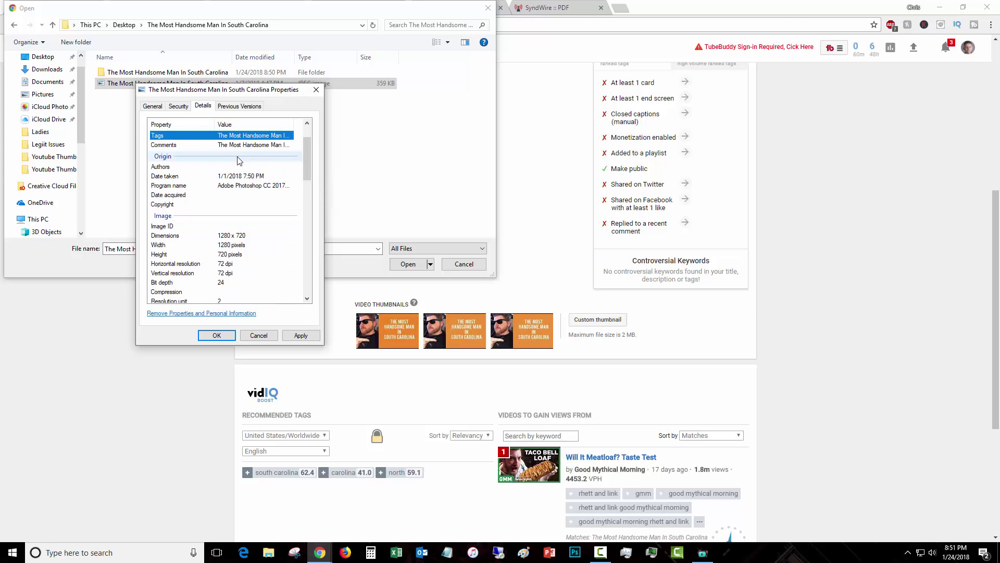
click(239, 167)
text(The Most Handsome Man In South Carolina)
click(231, 196)
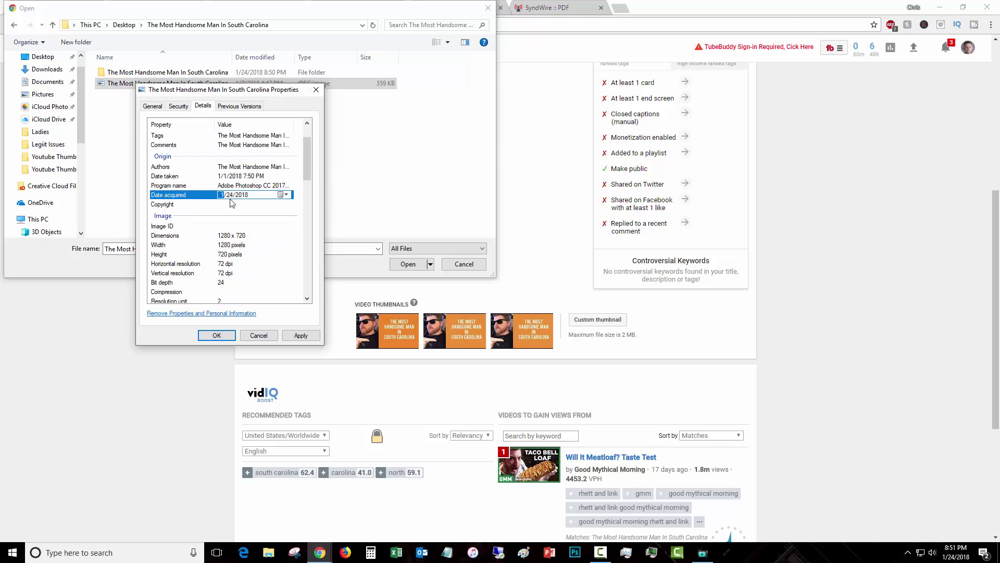
click(233, 204)
text(The Most Handsome Man In South Carolina)
click(234, 226)
- Paste the video title into the Camera maker, Camera model and Exposure time fields
scroll(233, 227, down, 5)
click(232, 160)
click(231, 209)
scroll(230, 211, down, 1)
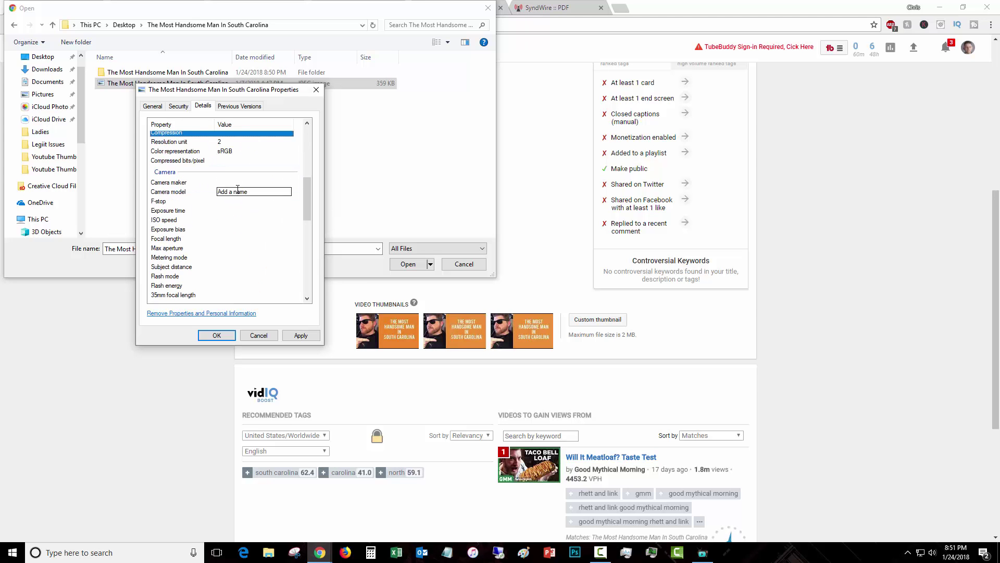
text(The Most Handsome Man In South Carolina)
click(237, 191)
text(The Most Handsome Man In South Carolina)
click(238, 203)
click(239, 211)
key(ctrl+v)
click(236, 229)
scroll(237, 232, down, 2)
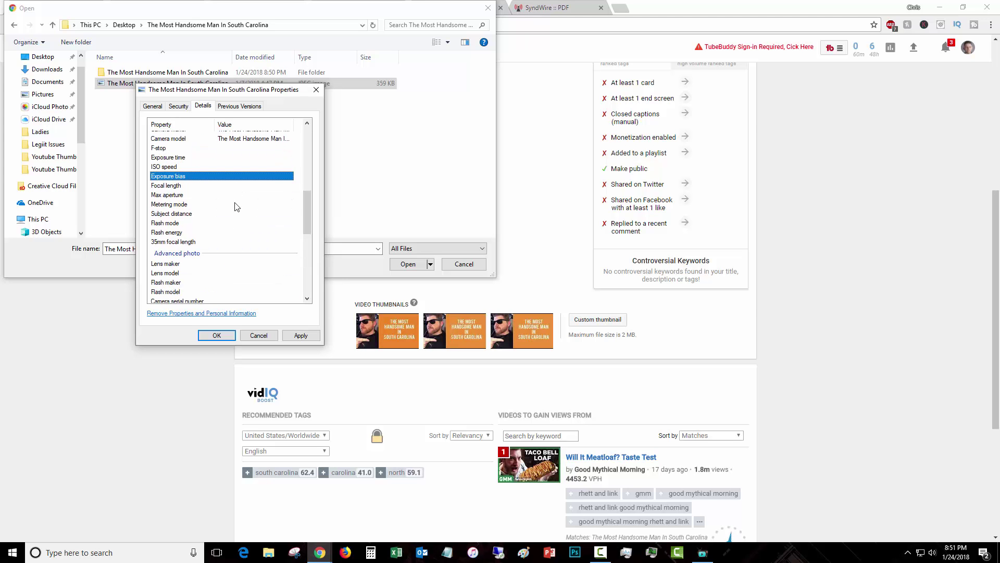
scroll(243, 239, down, 1)
scroll(244, 237, down, 2)
- Paste the video title into Lens maker, Lens model, Flash maker, Flash model and Camera serial number
click(240, 184)
text(The Most Handsome Man In South Carolina)
click(240, 196)
key(ctrl+v)
click(239, 203)
key(ctrl+v)
click(240, 212)
key(ctrl+v)
click(238, 222)
key(ctrl+v)
click(238, 231)
click(235, 241)
- Paste the video title into the EXIF version field
scroll(234, 242, down, 1)
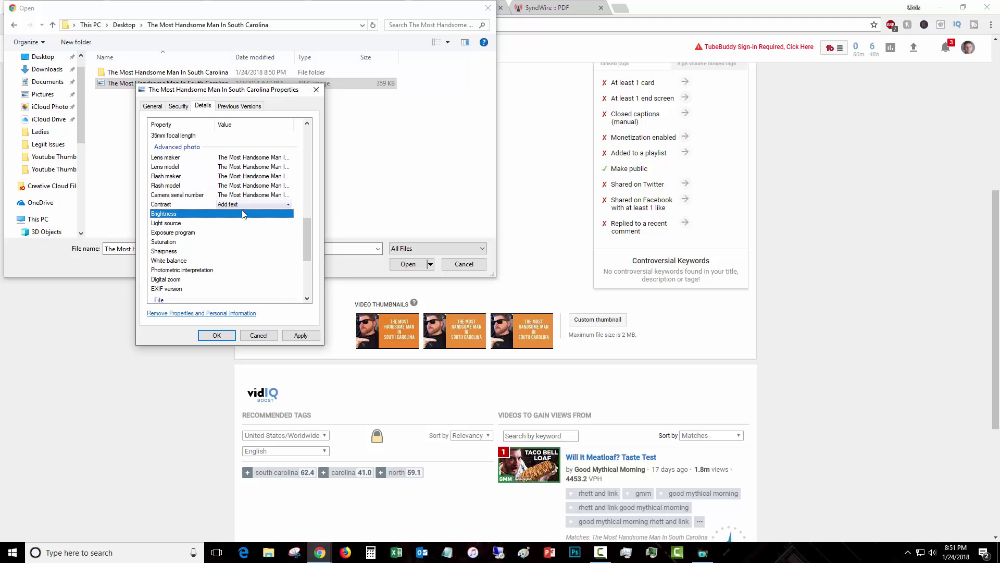
scroll(233, 235, down, 1)
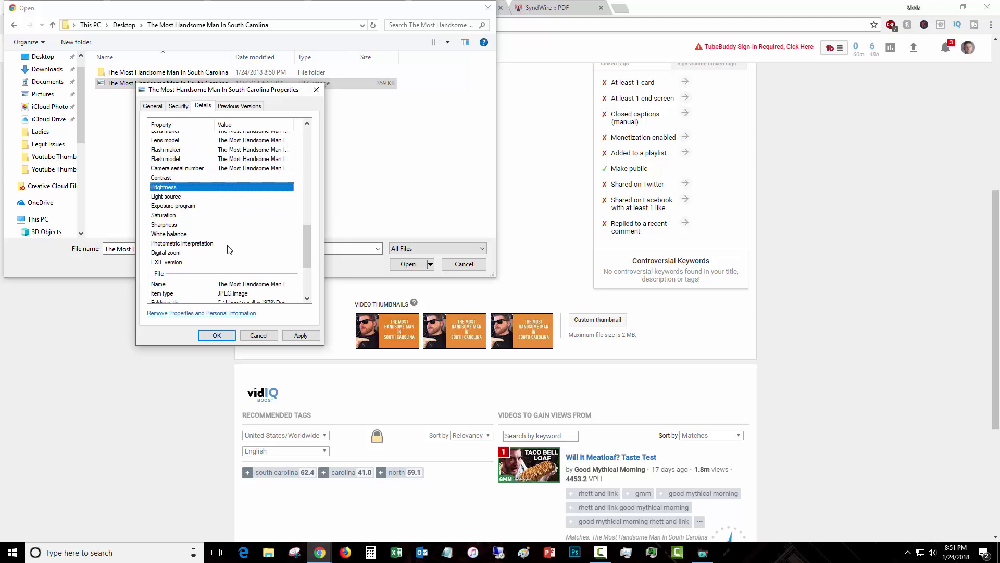
click(237, 255)
text(The Most Handsome Man In South Carolina)
scroll(234, 255, down, 4)
click(233, 246)
click(237, 266)
- Save the metadata, skipping the property that fails, and upload the JPEG as the custom thumbnail
click(297, 335)
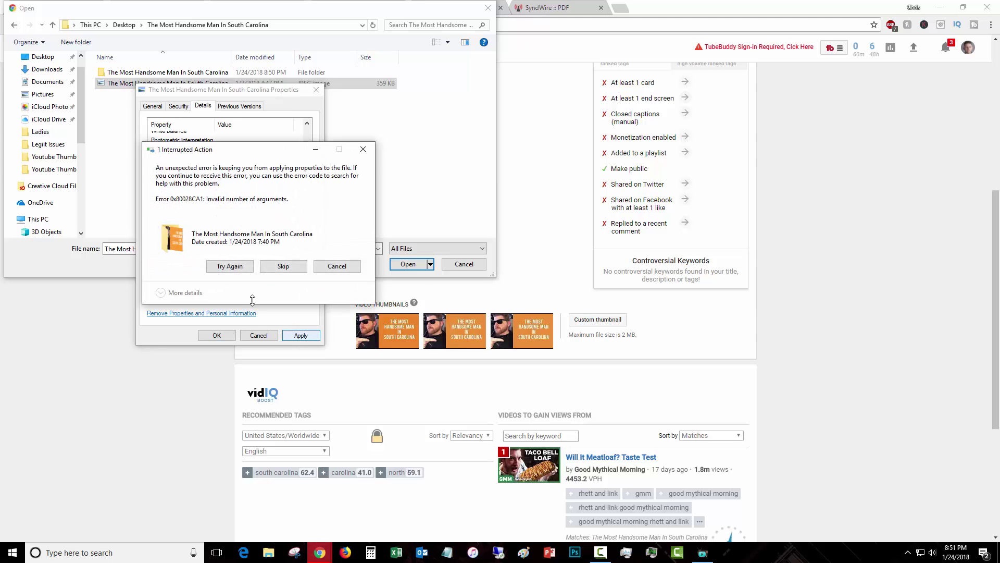
click(292, 263)
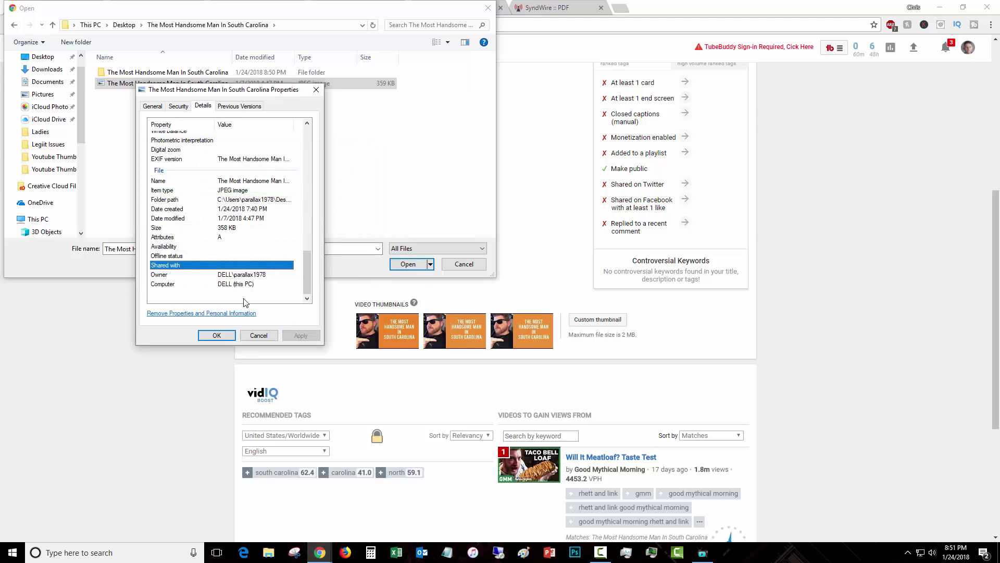
click(216, 335)
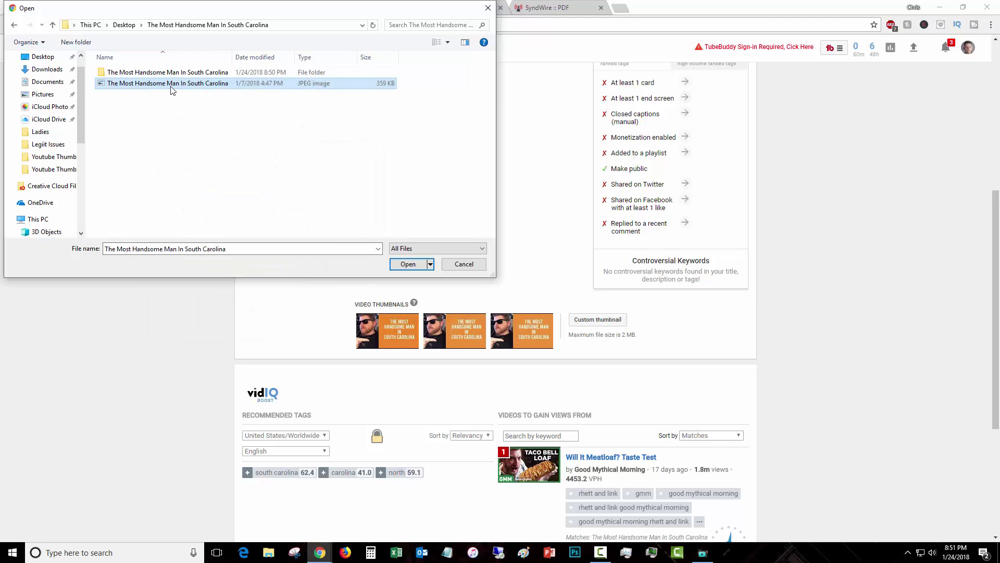
double_click(172, 85)
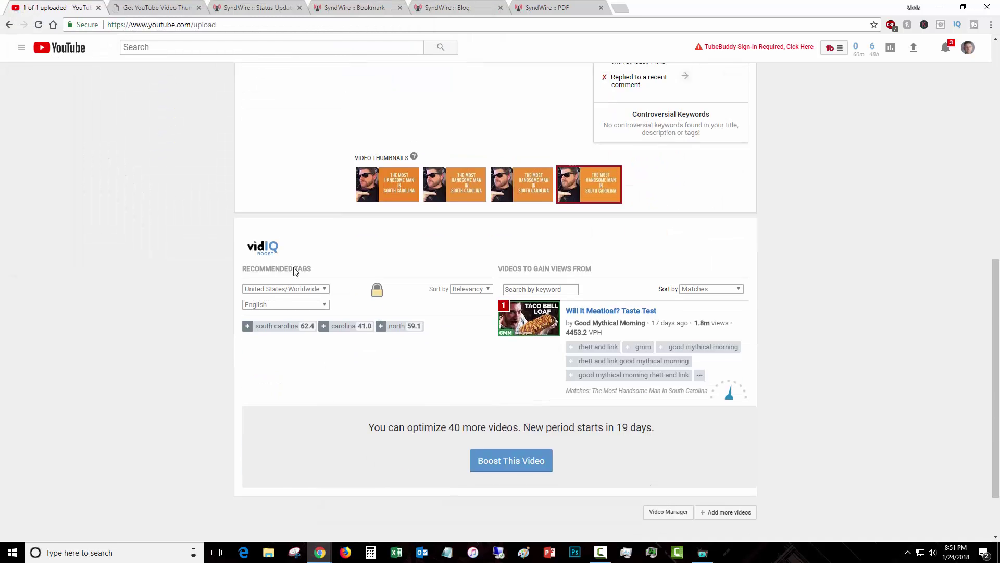
- Publish the video's changes and pause playback on its watch page
scroll(295, 271, up, 5)
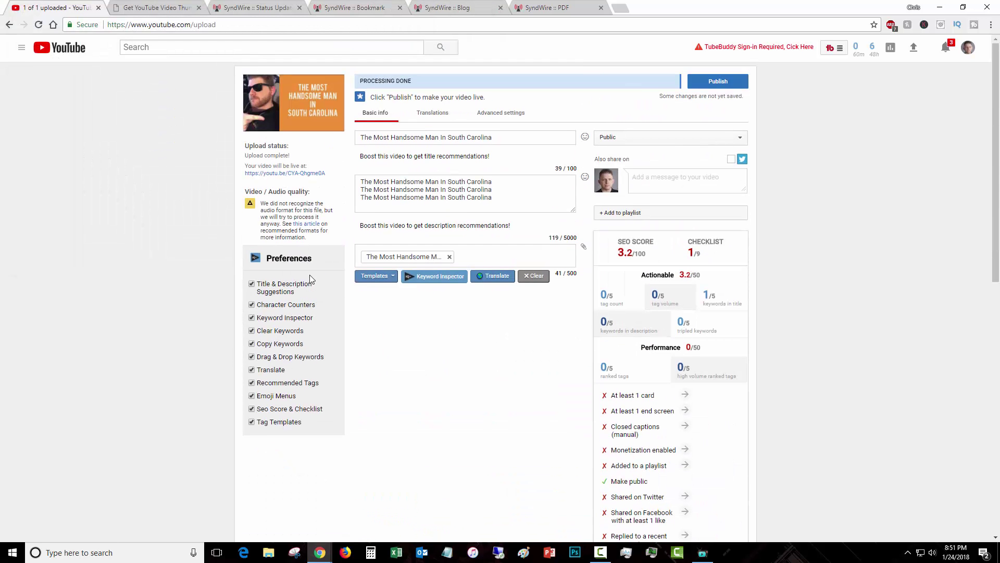
click(715, 84)
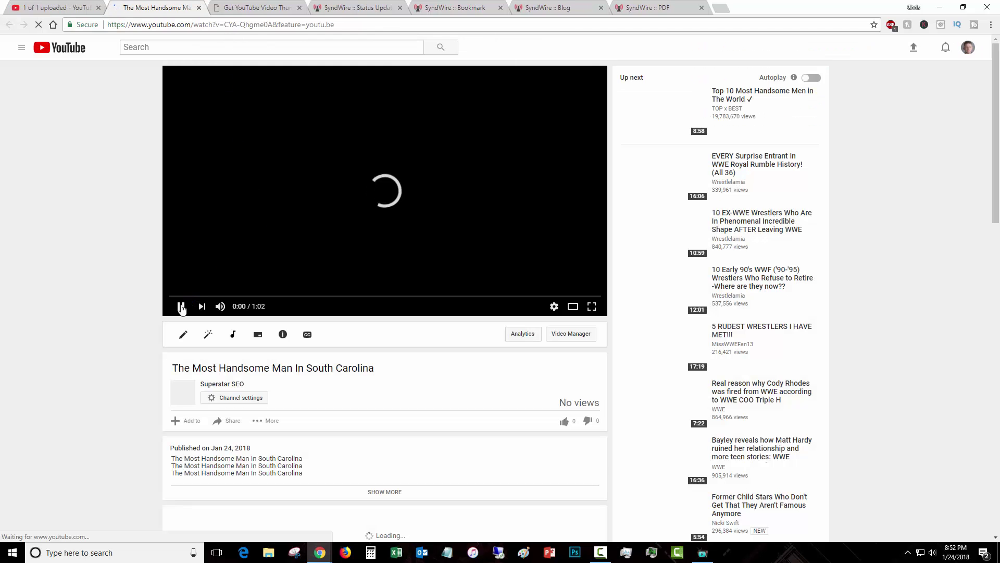
click(182, 308)
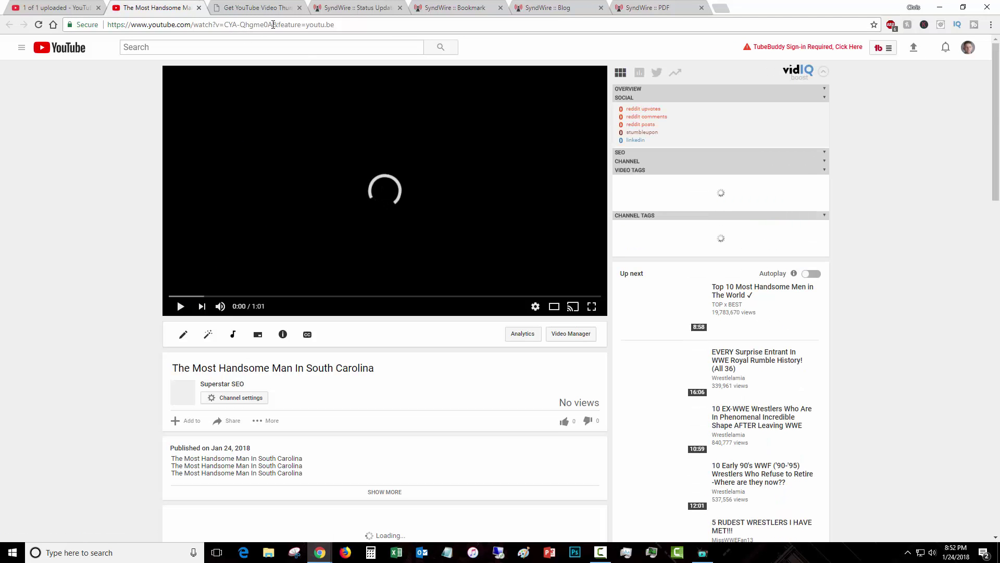
- Copy the video's web address from the browser address bar
drag(272, 24, 106, 28)
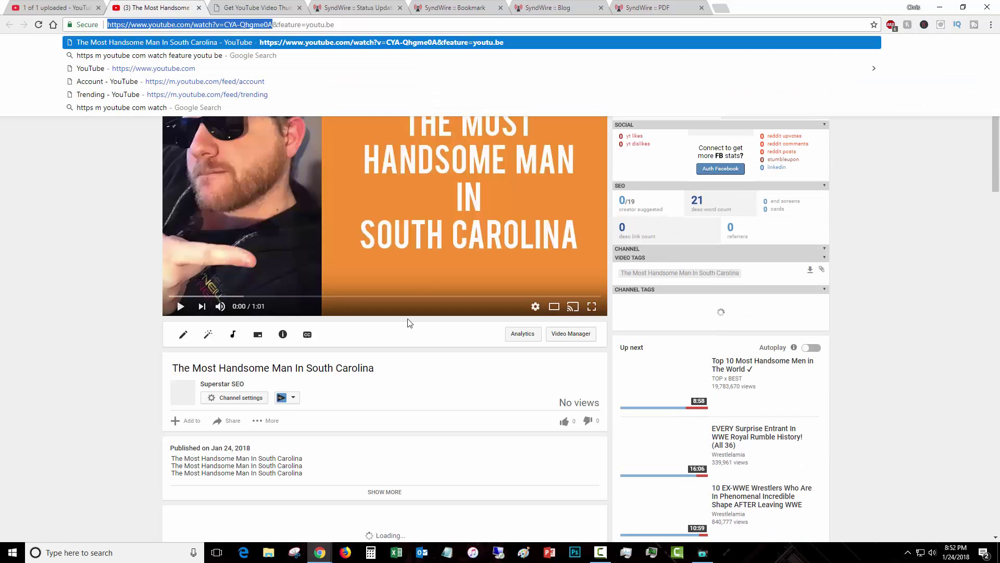
right_click(231, 26)
click(251, 66)
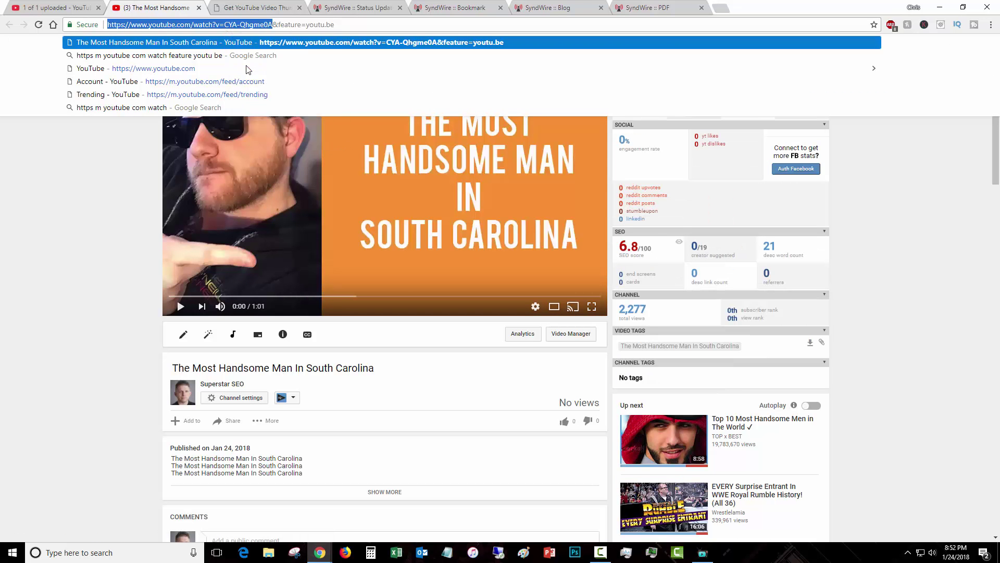
click(104, 218)
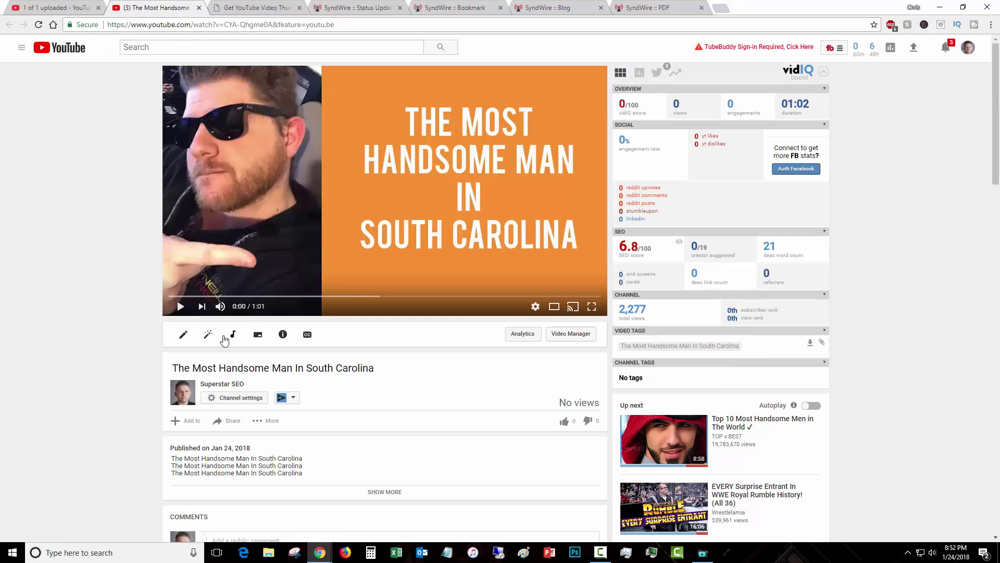
- Paste the video's address into the thumbnail grabber site and fetch its thumbnail image
click(264, 9)
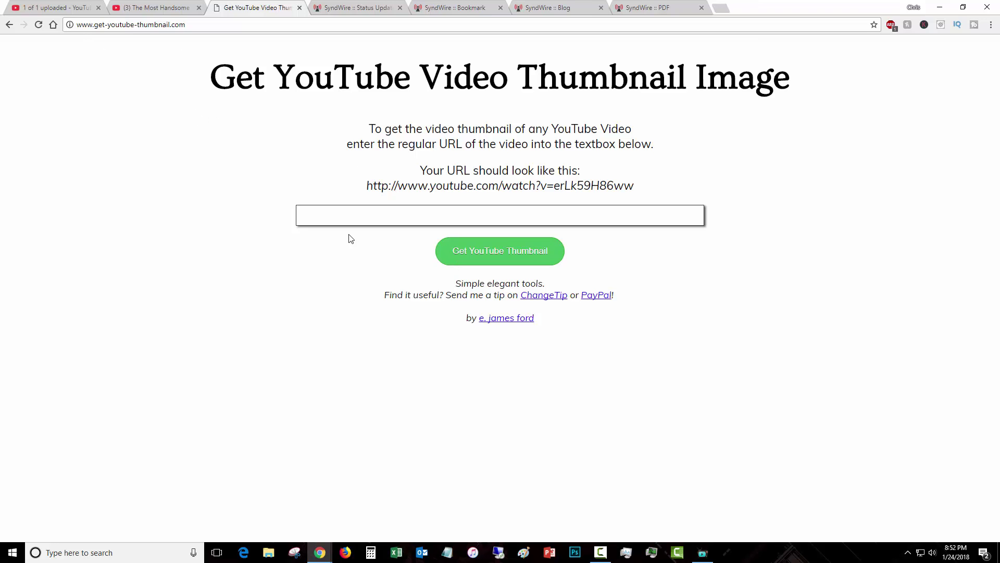
click(336, 216)
right_click(329, 221)
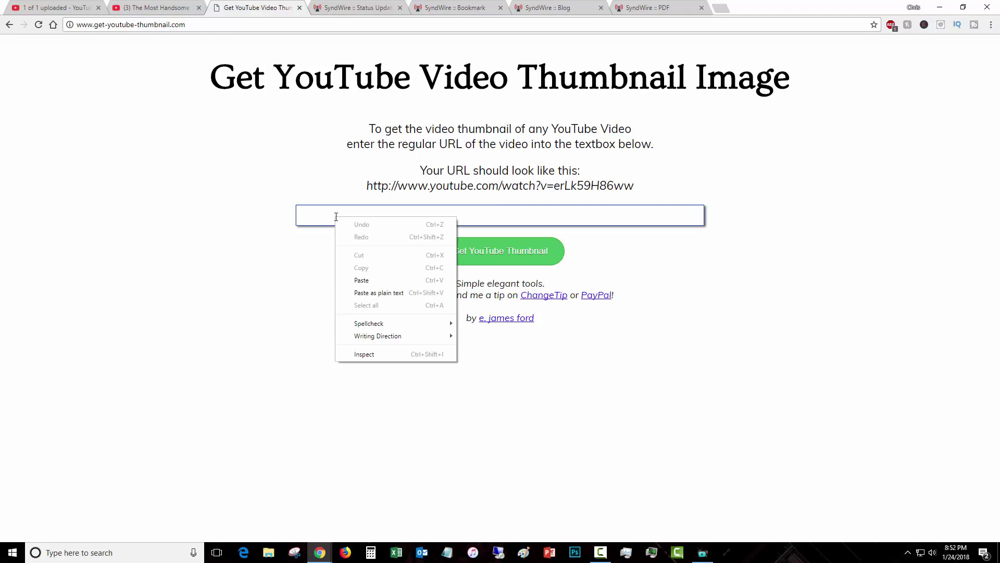
click(358, 283)
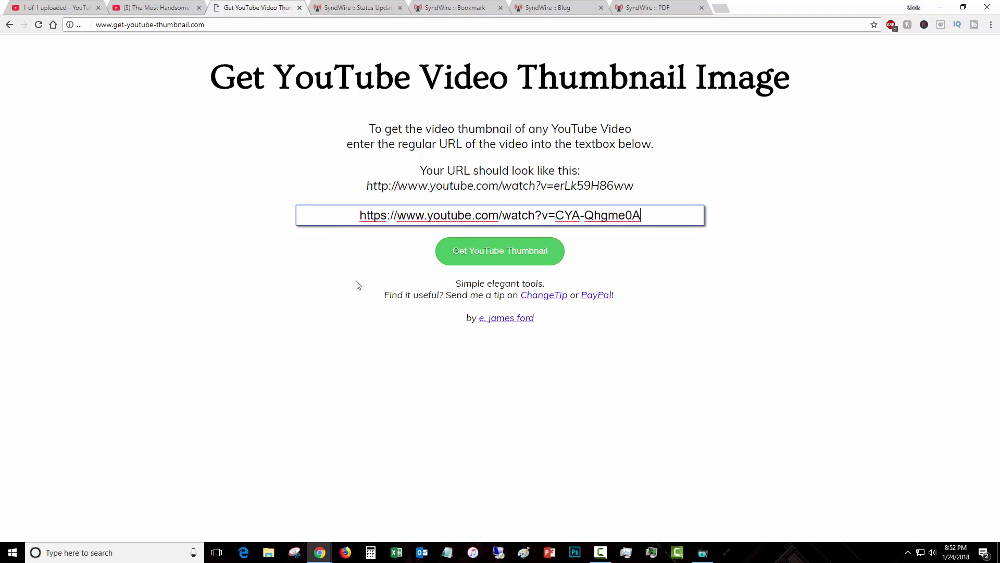
click(506, 263)
- Copy the thumbnail's maxresdefault.jpg image URL and return to the SyndWire status form
scroll(264, 245, down, 3)
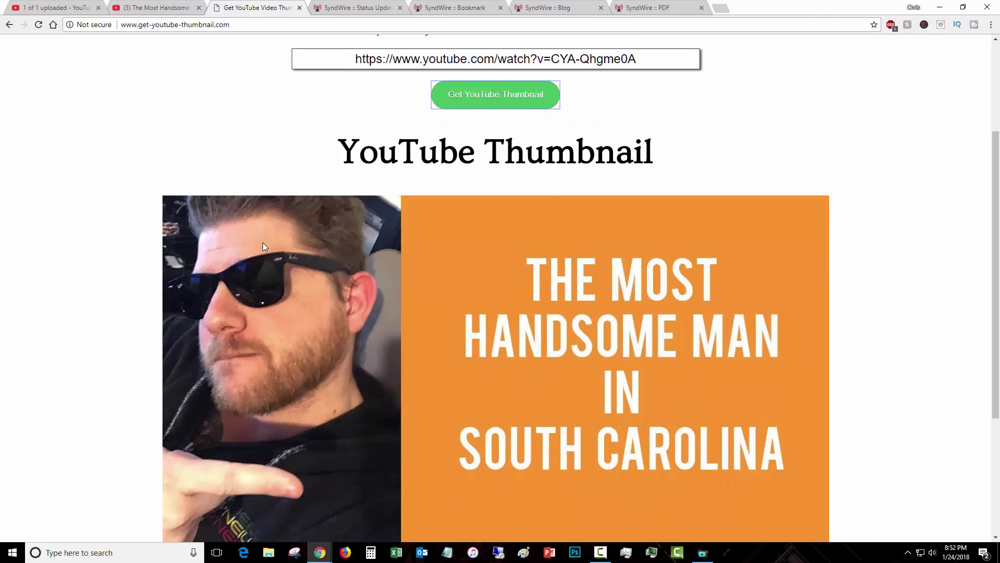
scroll(264, 248, down, 4)
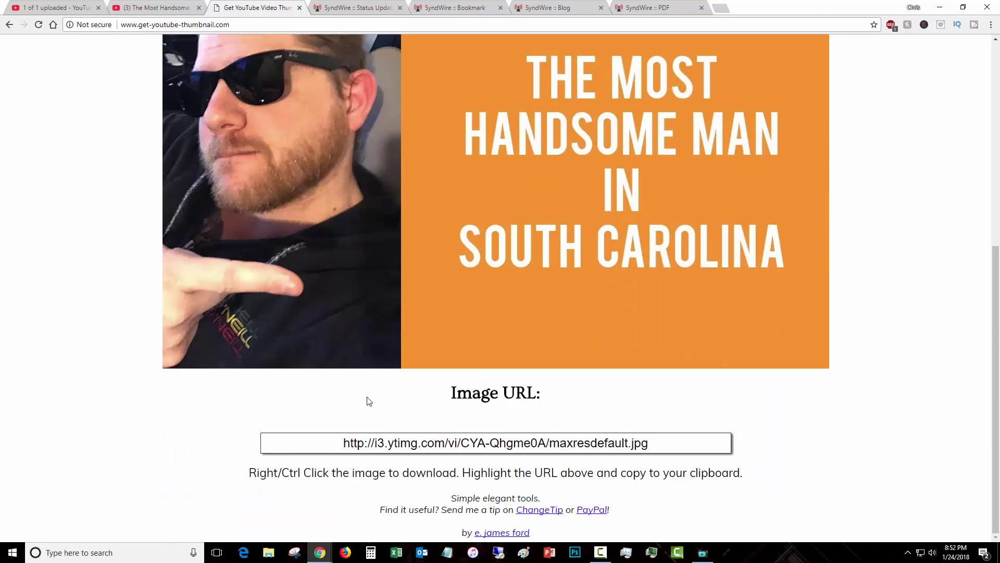
scroll(527, 295, up, 3)
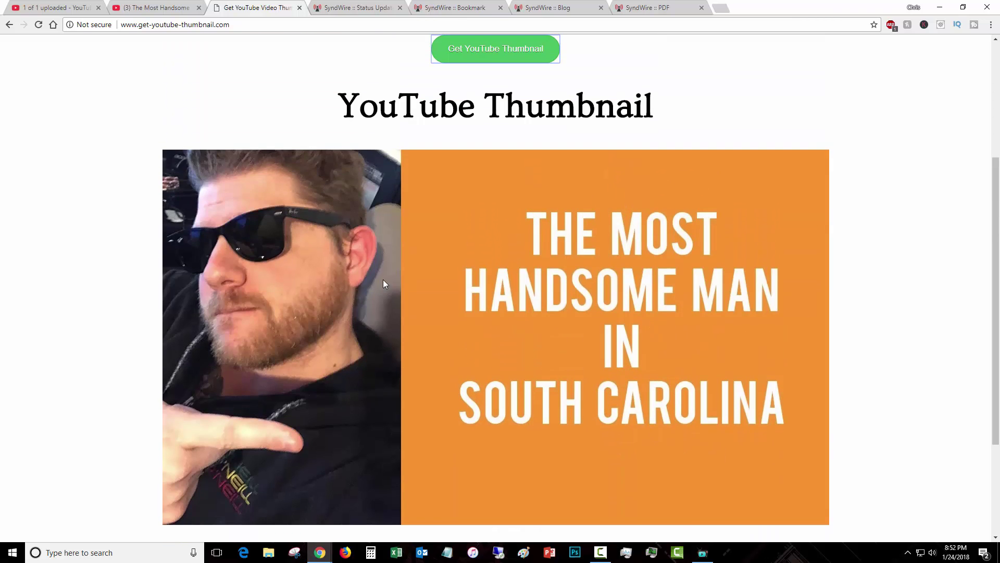
scroll(384, 284, down, 3)
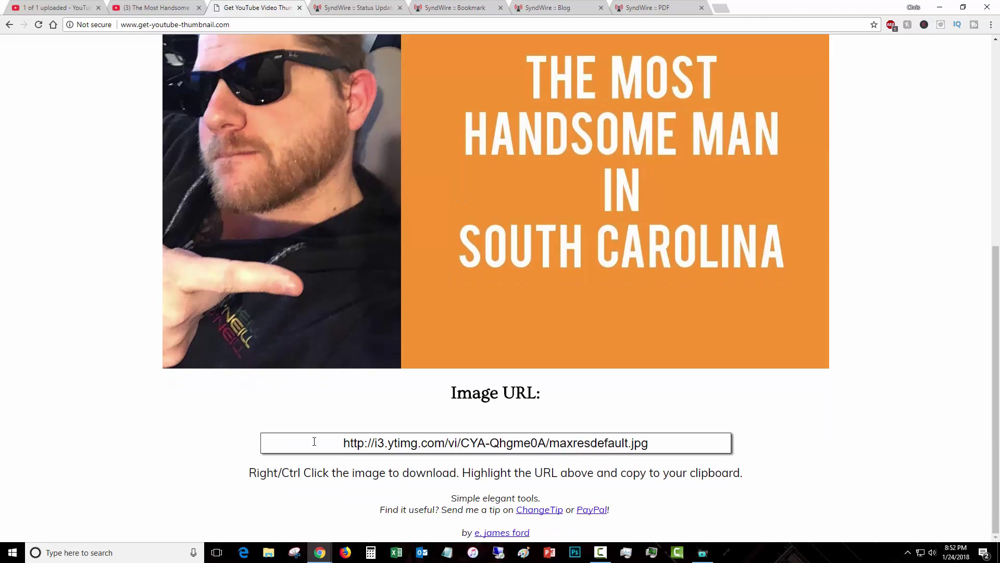
click(354, 443)
right_click(354, 443)
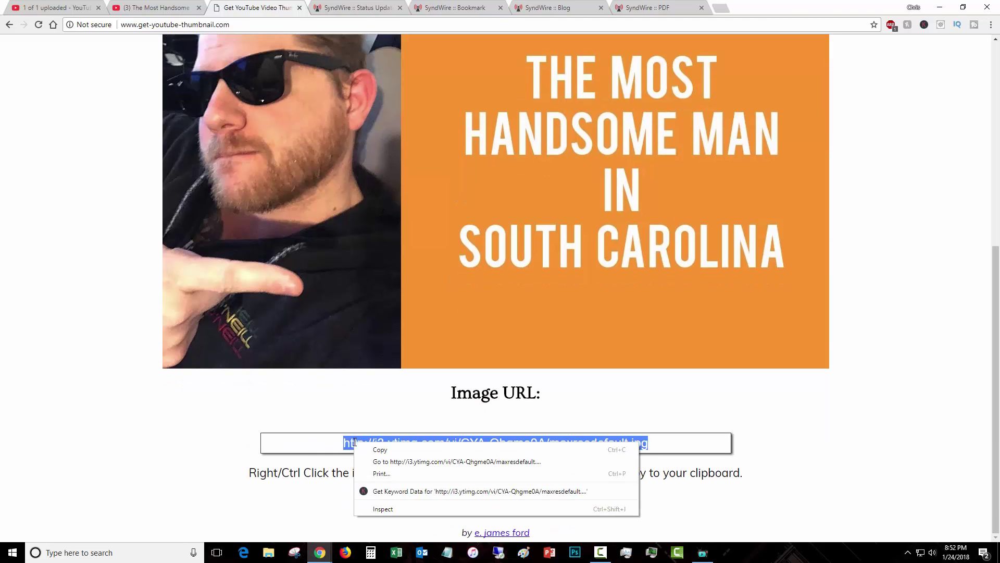
click(367, 449)
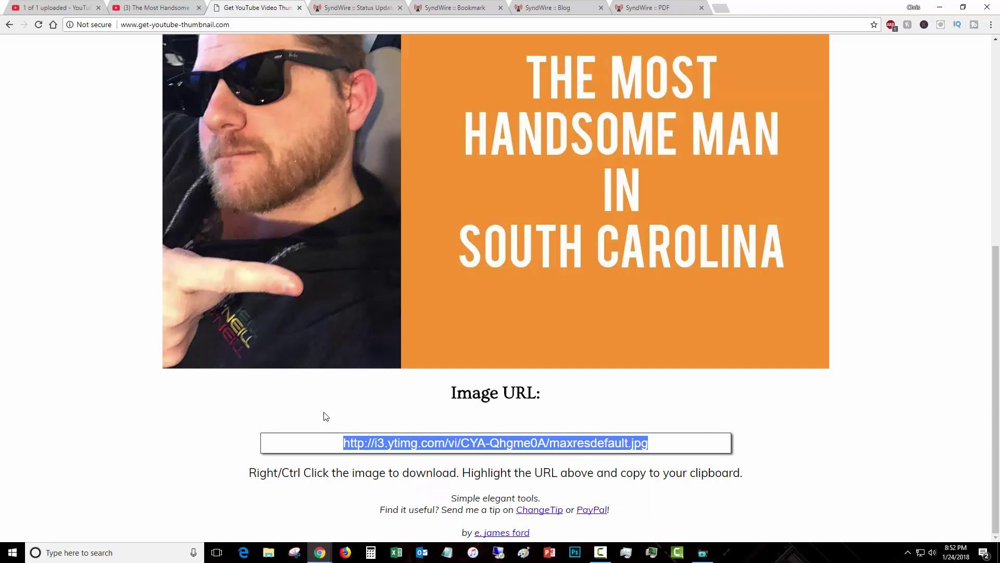
scroll(325, 416, up, 7)
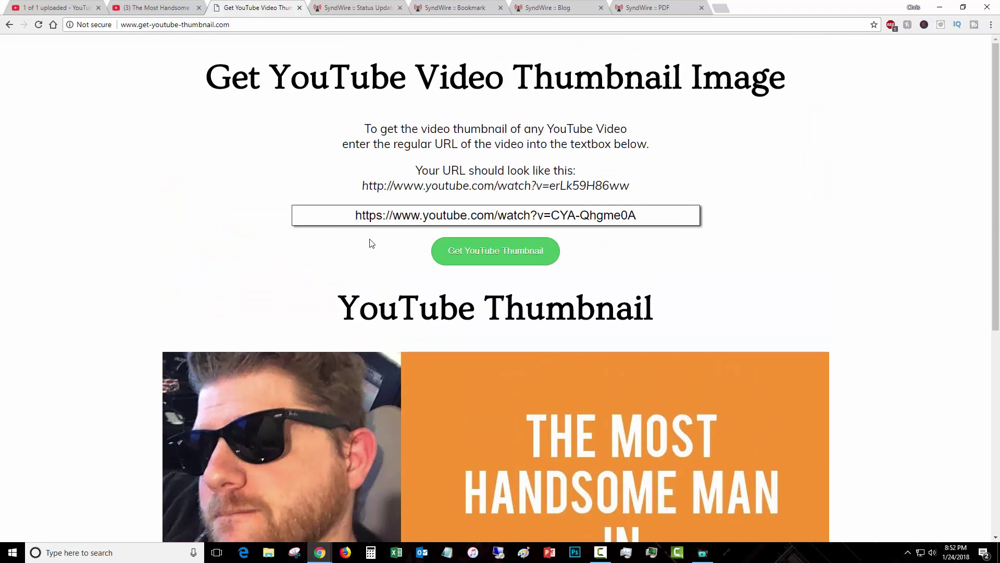
click(356, 7)
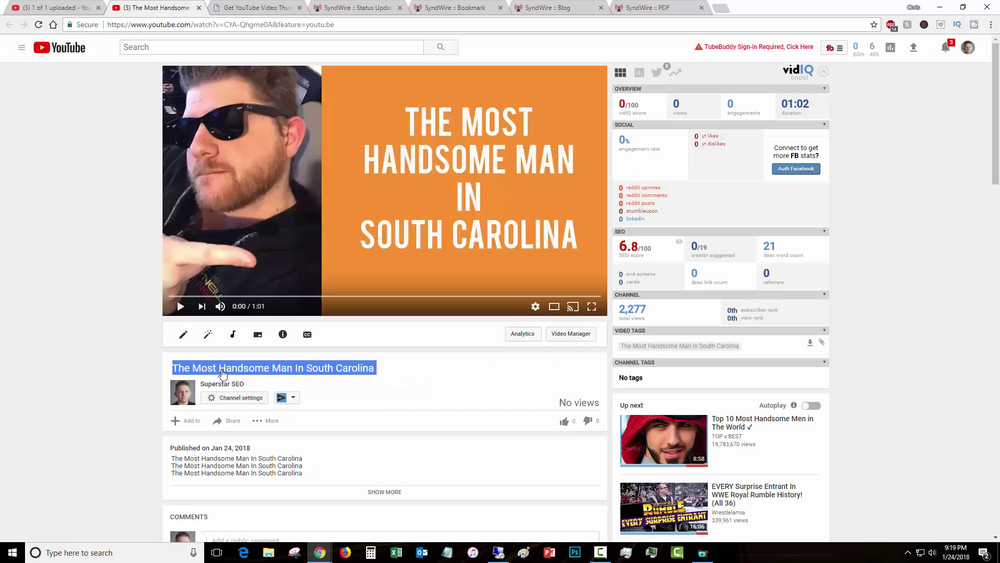
- Copy the video title and paste 'The Most Handsome Man In South Carolina' into the status via Source view
right_click(222, 372)
click(244, 383)
click(365, 7)
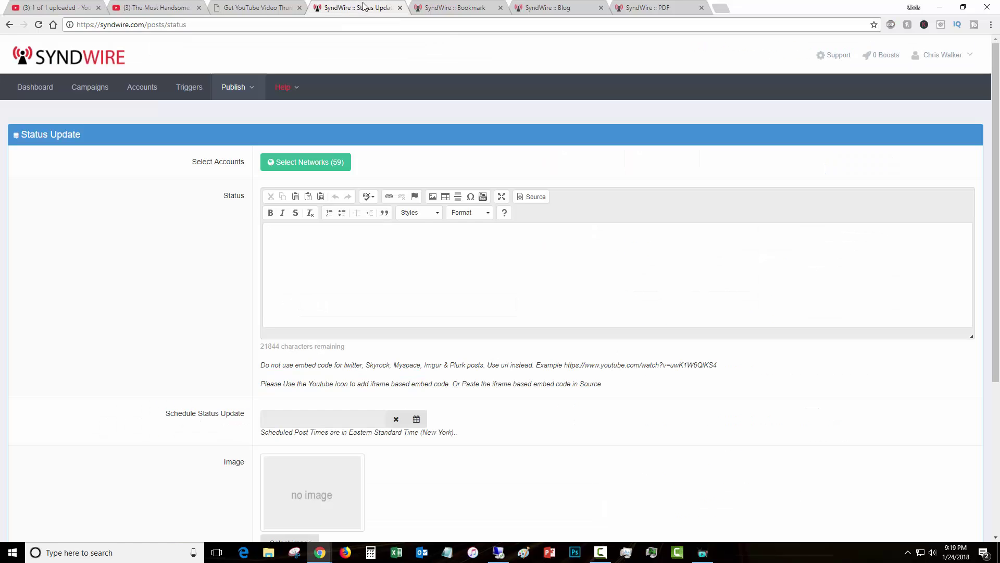
click(339, 256)
key(ctrl+v)
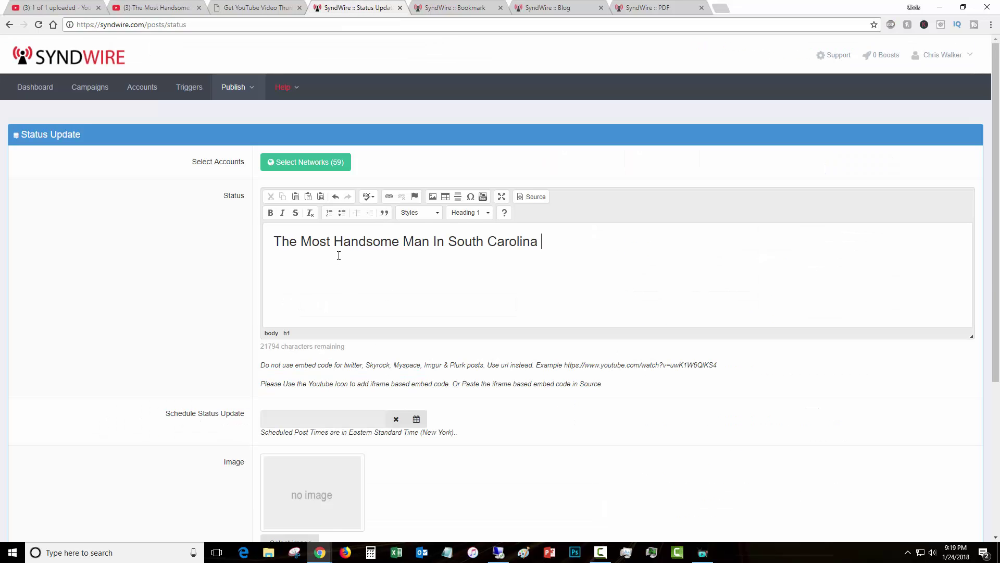
key(ctrl+z)
click(534, 199)
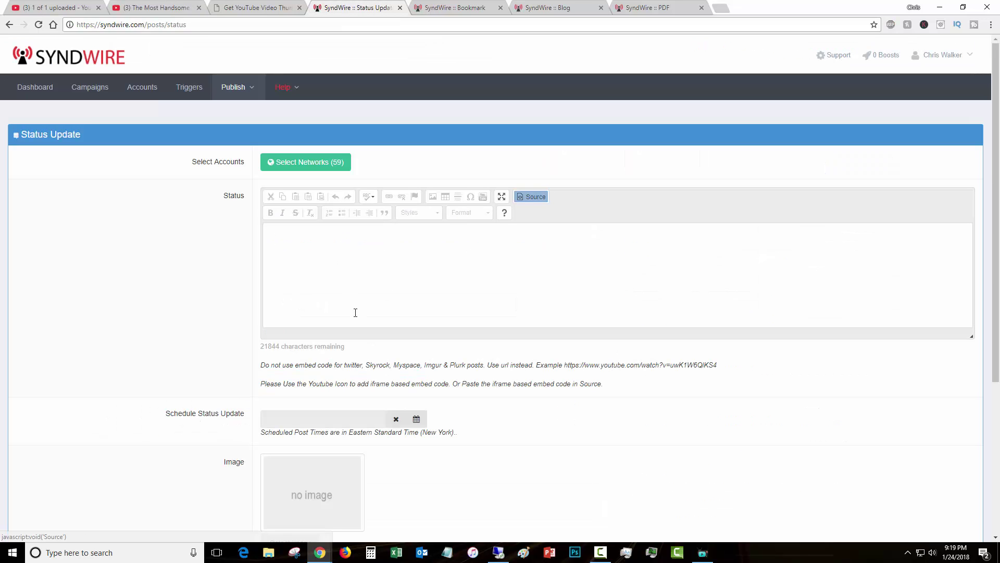
key(ctrl+v)
click(532, 194)
click(420, 239)
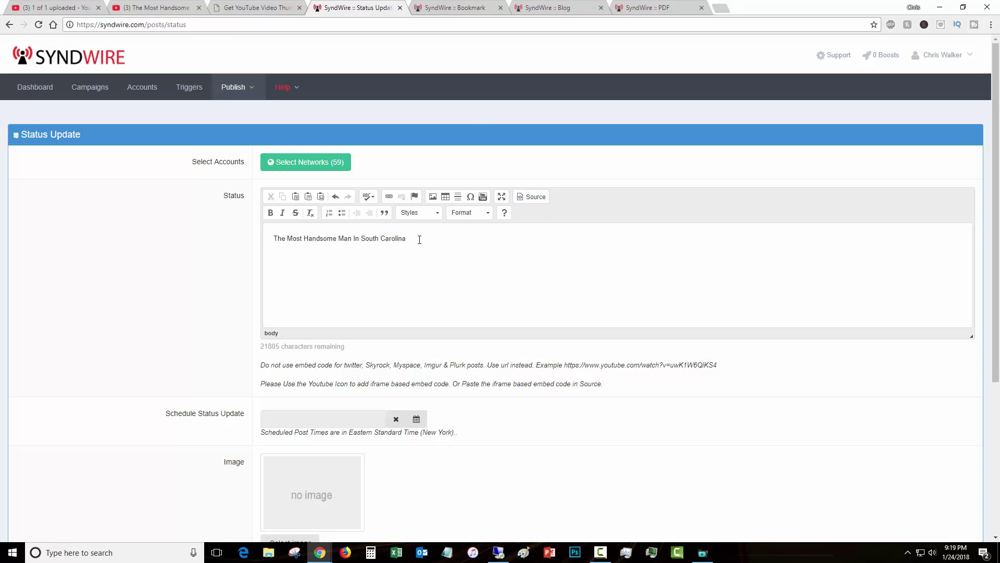
- Paste the video title into the Bookmark Title and, as plain source text, its Description
click(490, 5)
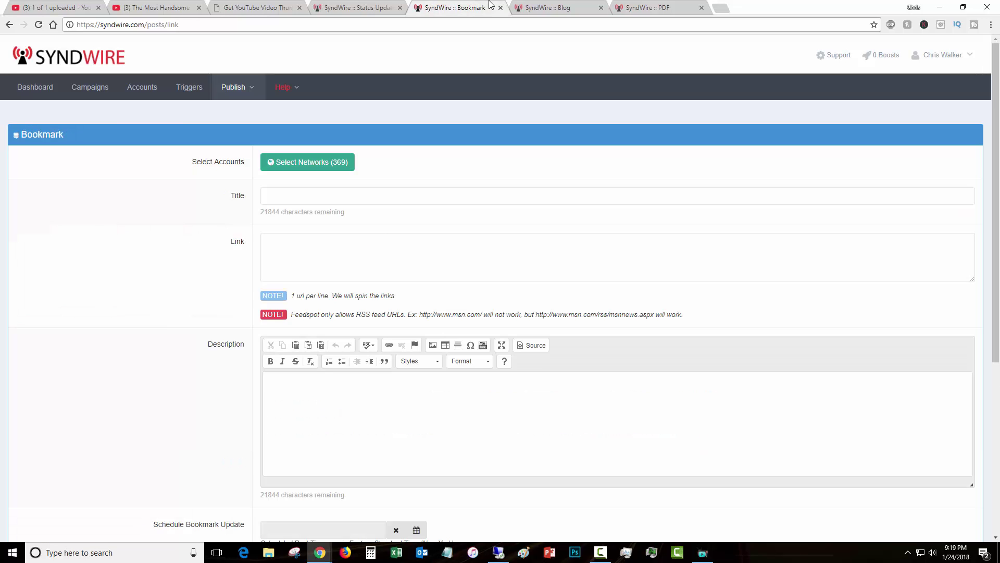
click(293, 197)
key(ctrl+v)
click(300, 385)
key(ctrl+v)
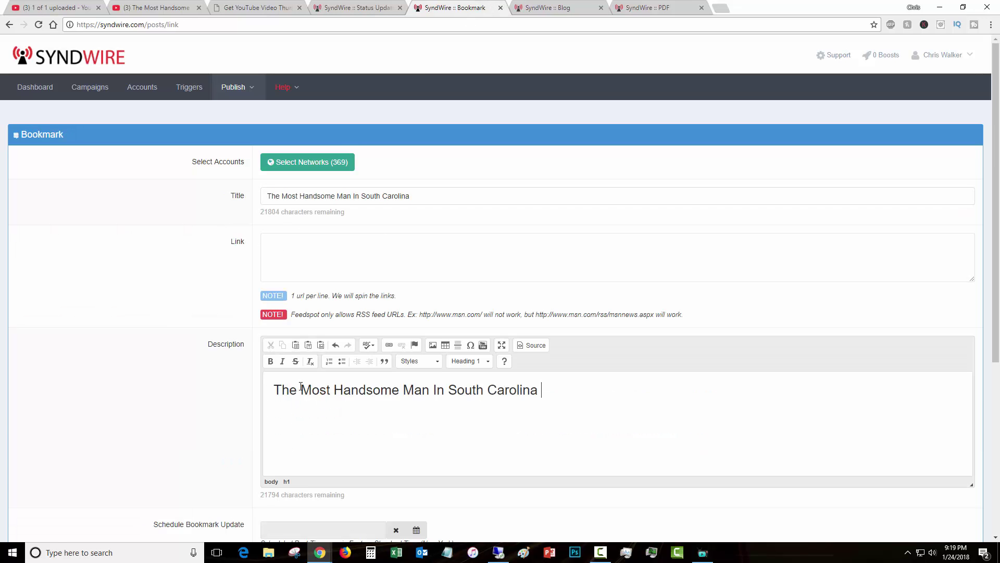
key(ctrl+z)
click(540, 345)
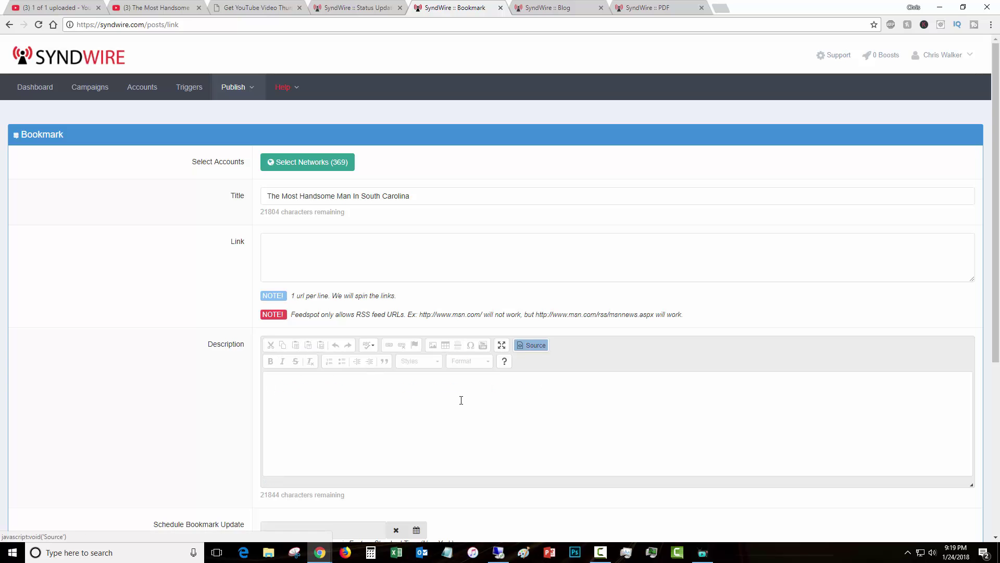
key(ctrl+v)
key(ctrl+a)
key(ctrl+c)
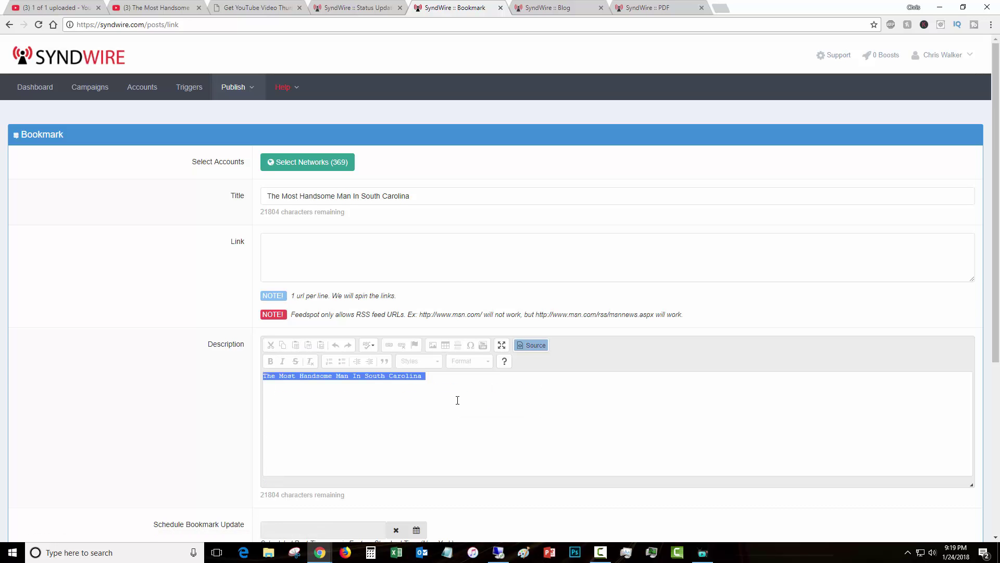
click(535, 344)
- Paste the video title into the Blog Post Title and Body
click(554, 8)
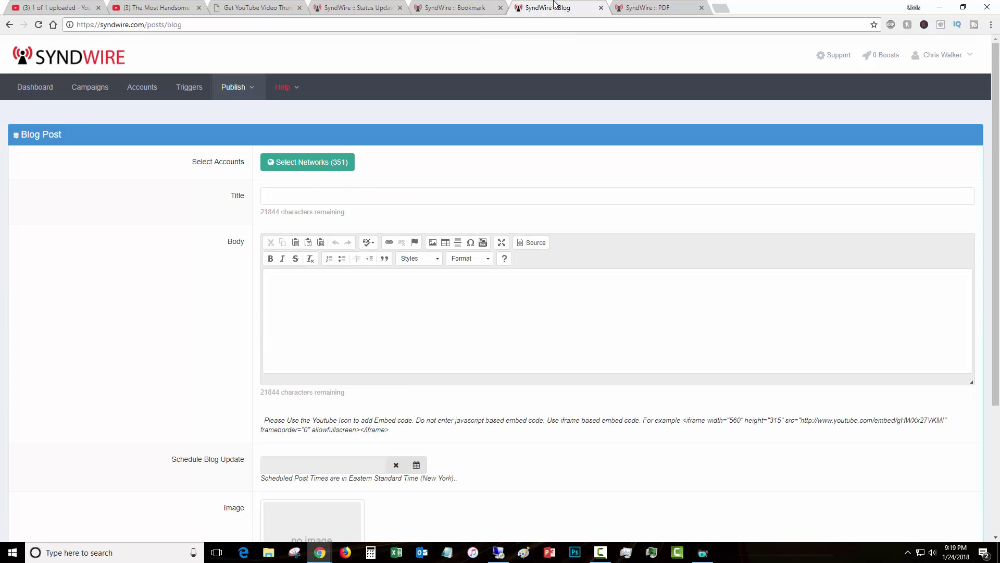
click(297, 198)
key(ctrl+v)
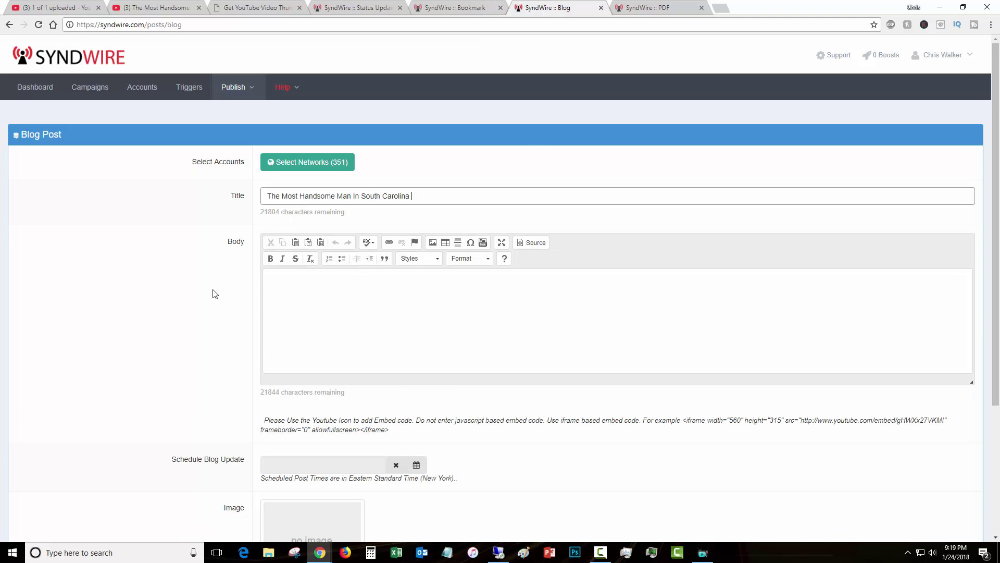
click(365, 286)
key(ctrl+v)
- Paste 'The Most Handsome Man In South Carolina' into the PDF Title and, via Source view, its Description
click(656, 6)
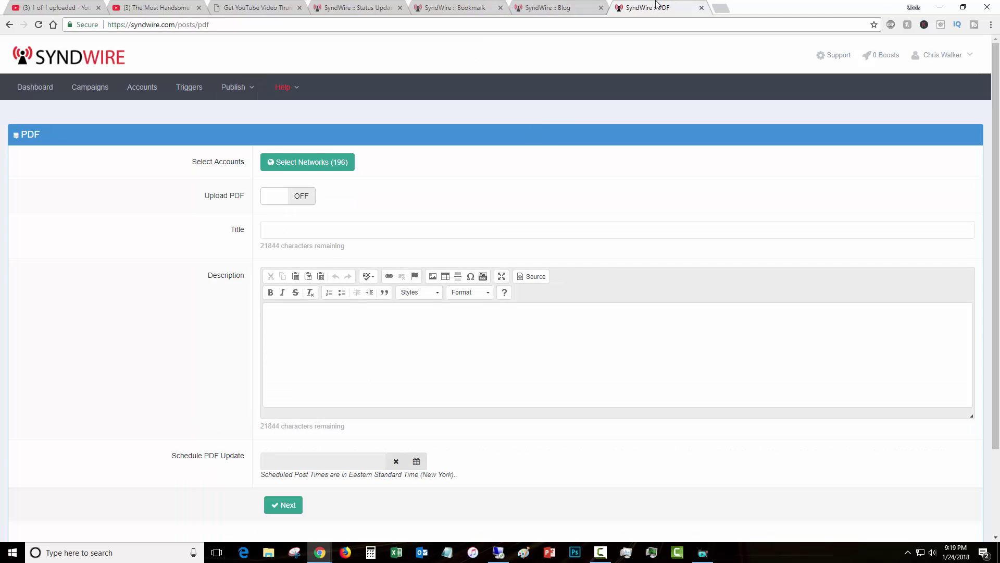
click(312, 223)
key(ctrl+v)
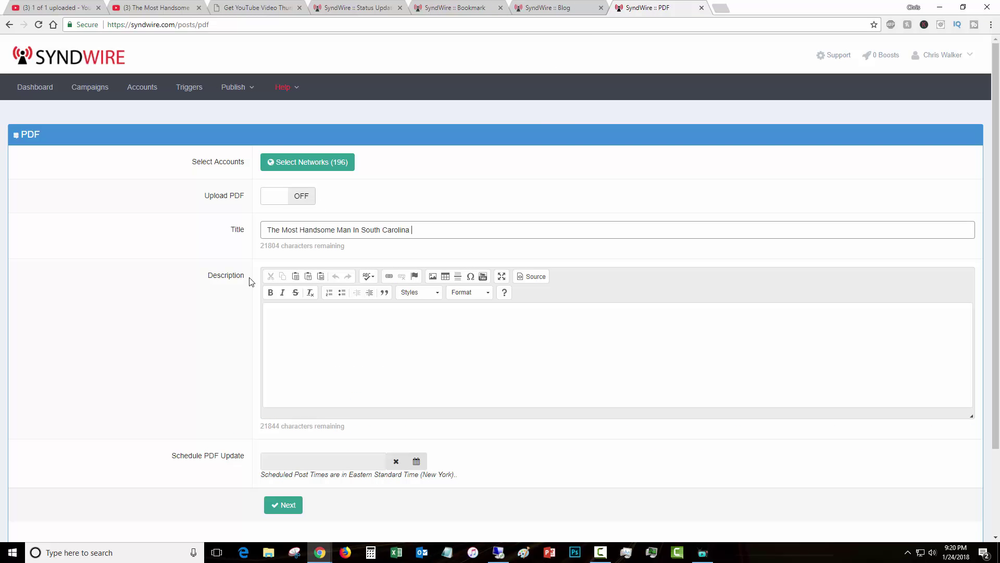
click(525, 279)
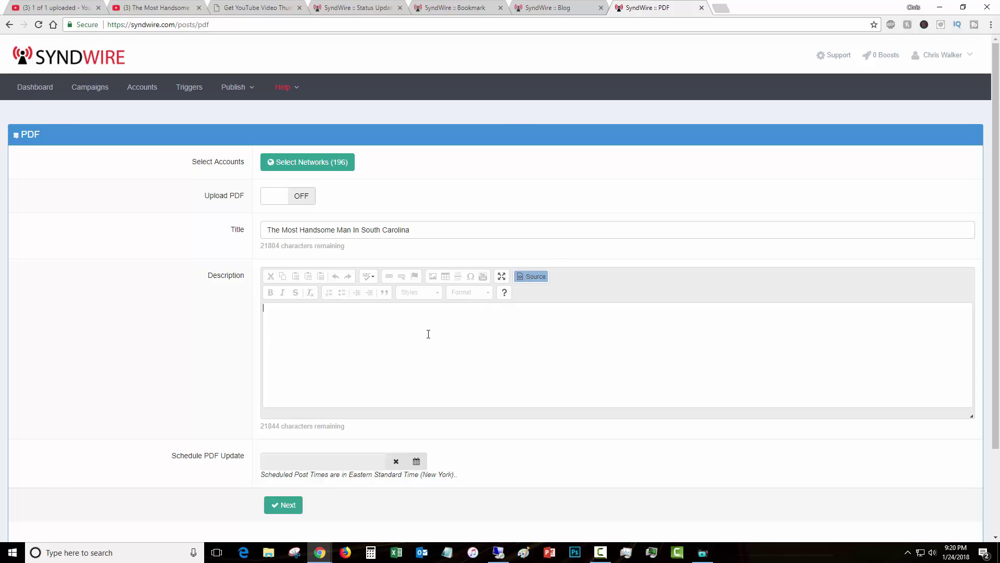
key(ctrl+v)
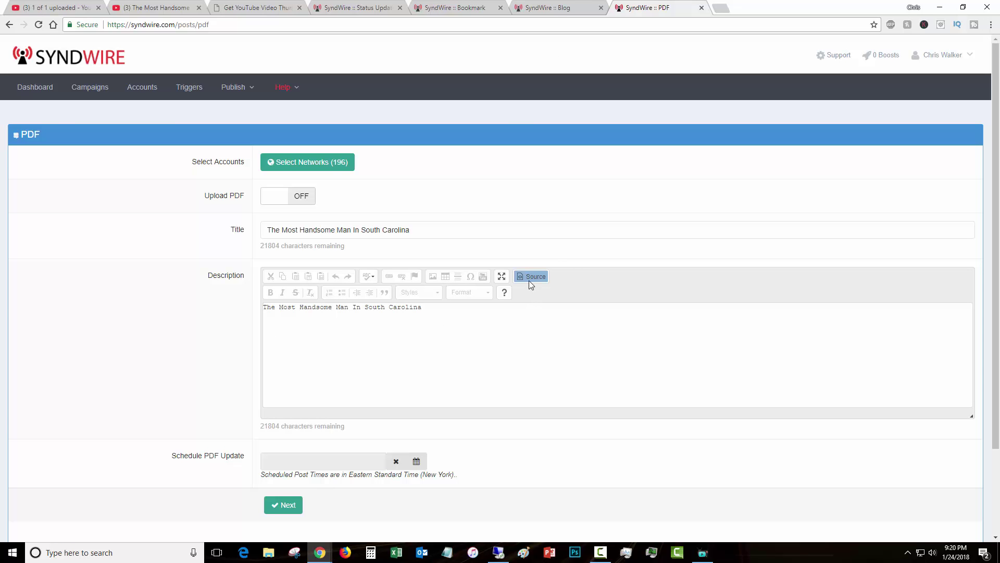
click(526, 277)
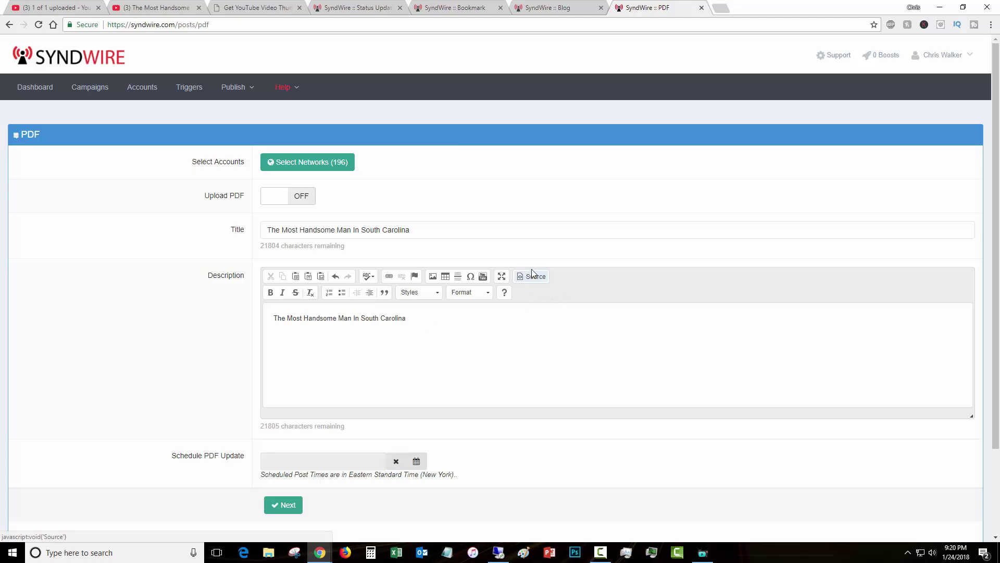
- Copy the video's URL from the YouTube watch page
click(356, 8)
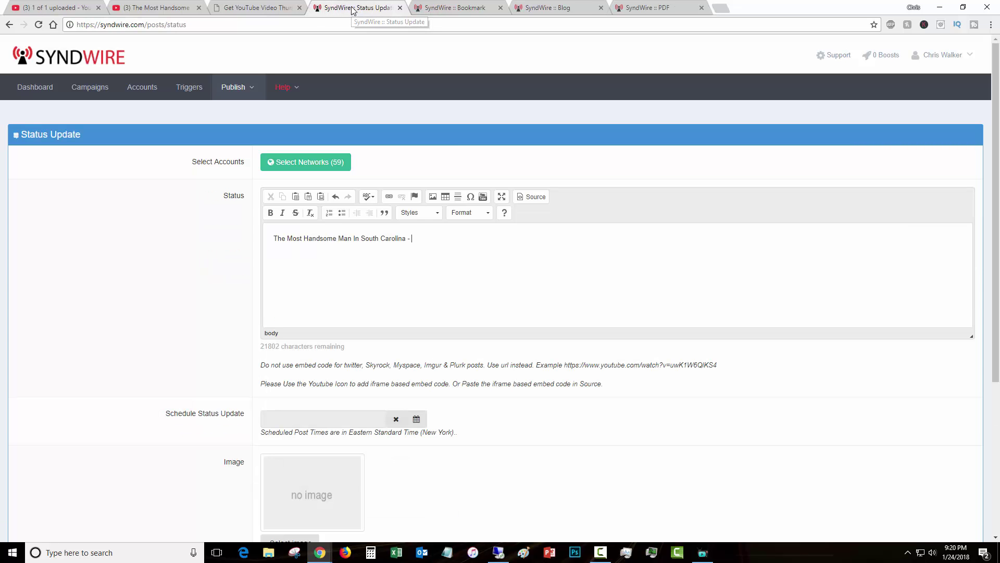
click(155, 9)
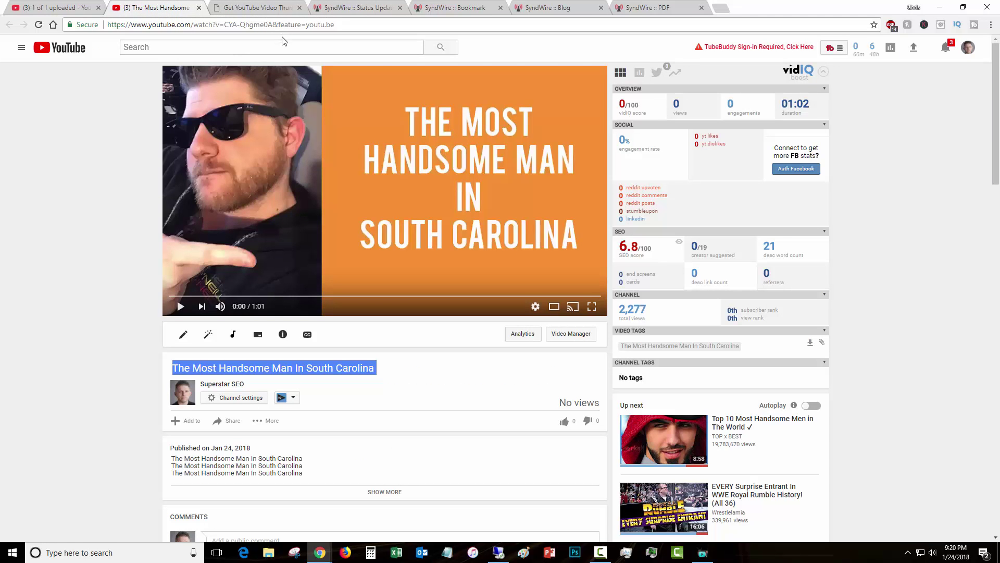
drag(275, 25, 17, 25)
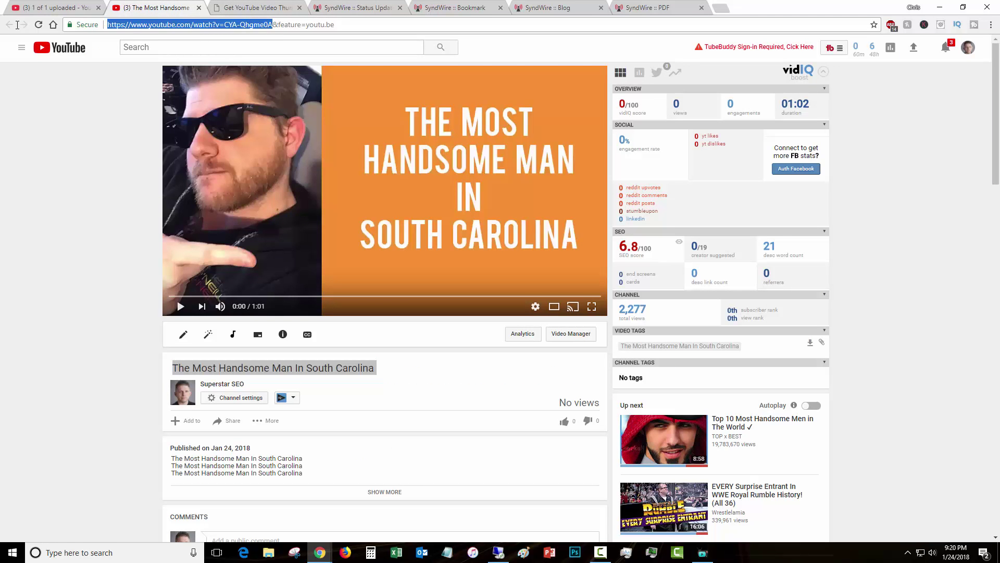
right_click(228, 24)
click(250, 61)
- Link the SyndWire status text to the YouTube video URL
click(363, 7)
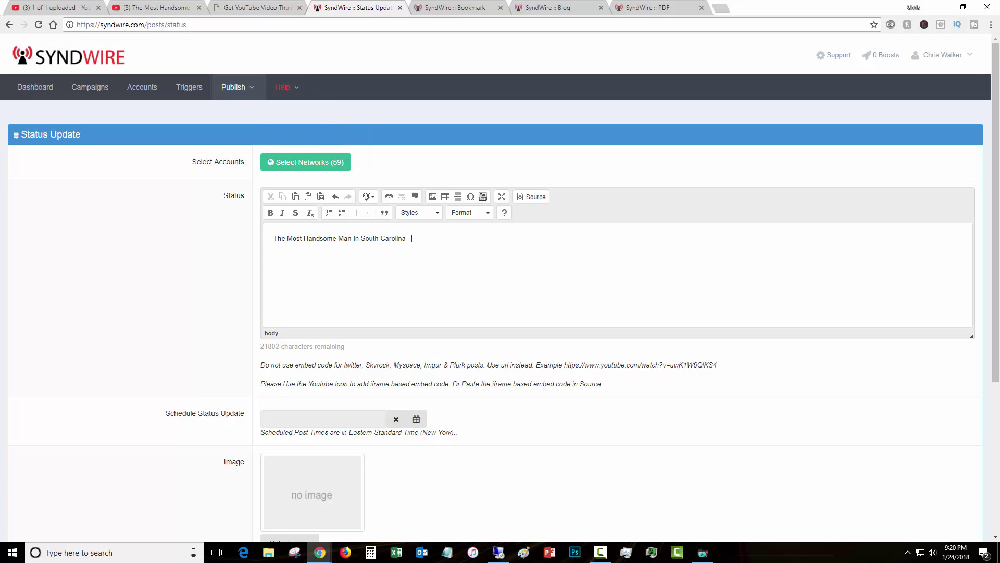
click(389, 196)
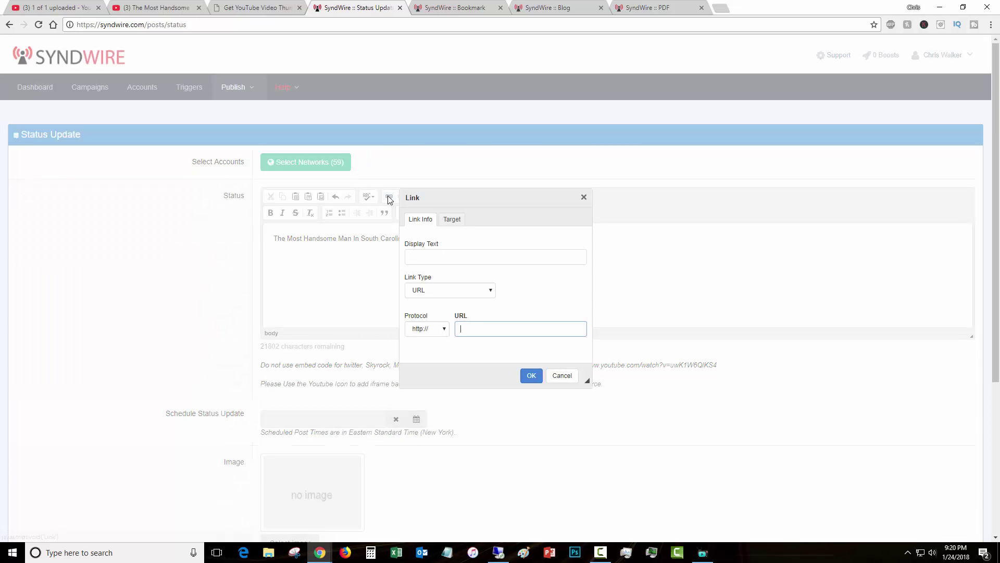
key(ctrl+v)
click(531, 375)
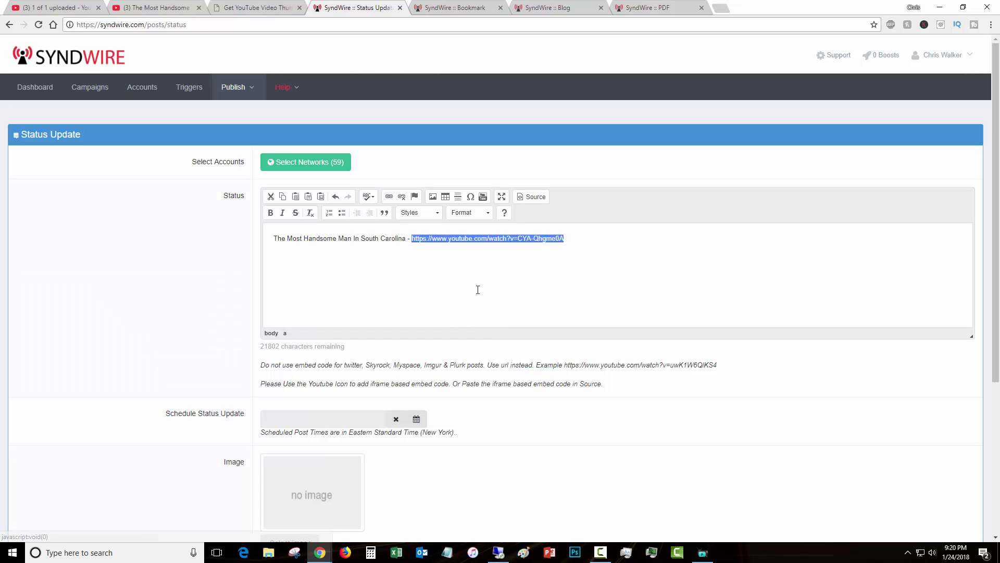
click(480, 287)
- Attach the thumbnail image file to the status update
scroll(477, 289, down, 4)
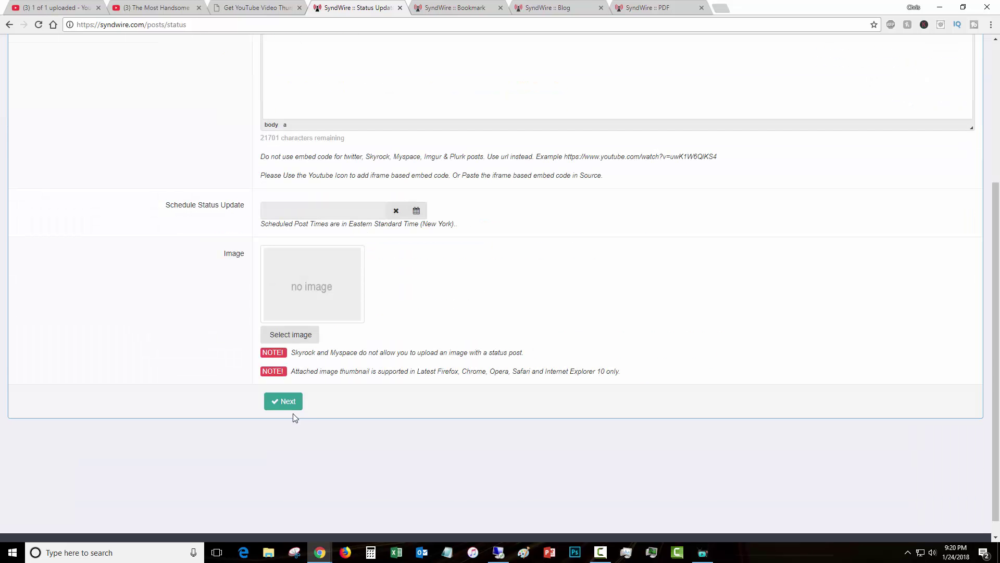
click(304, 334)
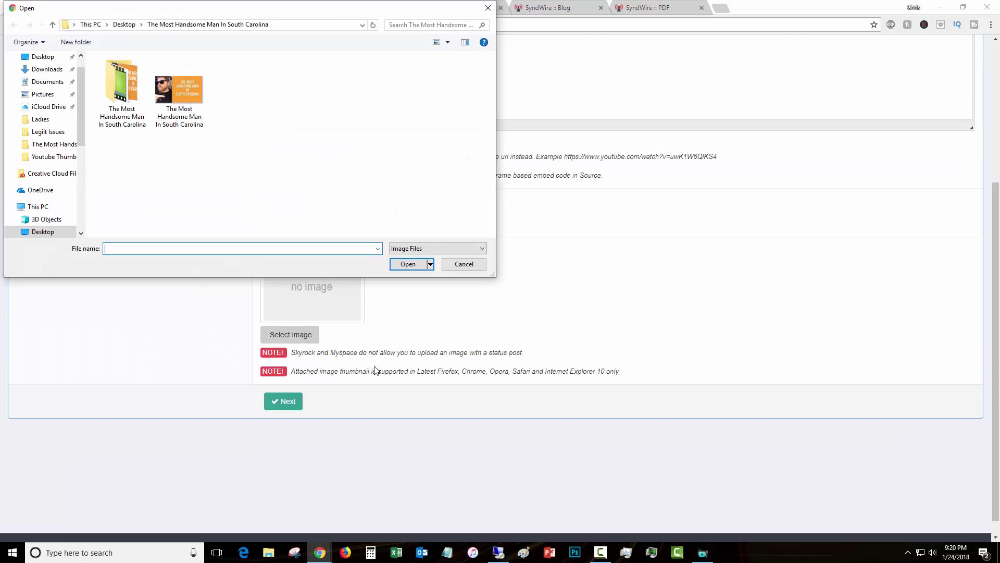
double_click(179, 101)
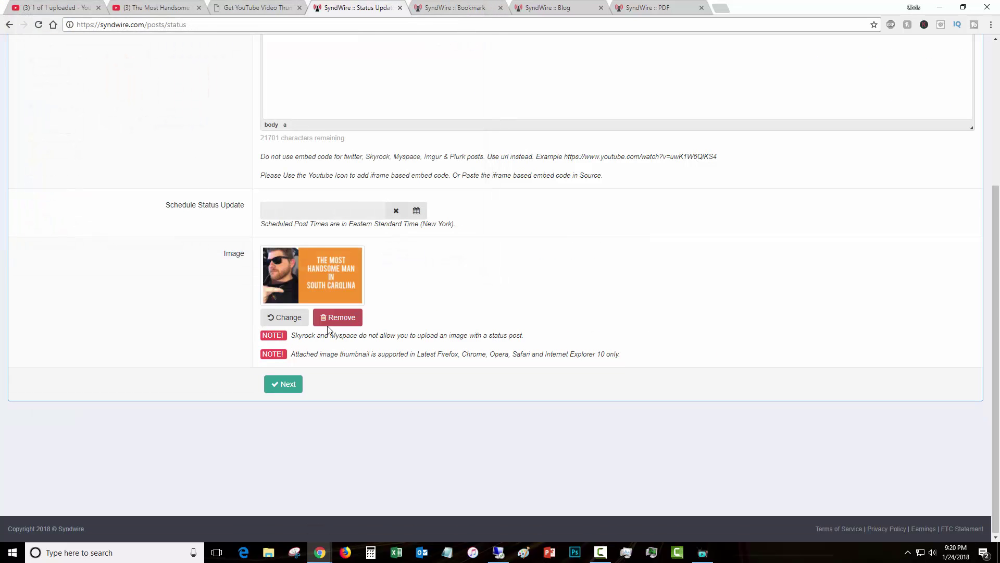
scroll(328, 323, up, 4)
click(462, 5)
- Set the Bookmark Link to the video URL and link the Description's title text to it
click(375, 255)
key(ctrl+v)
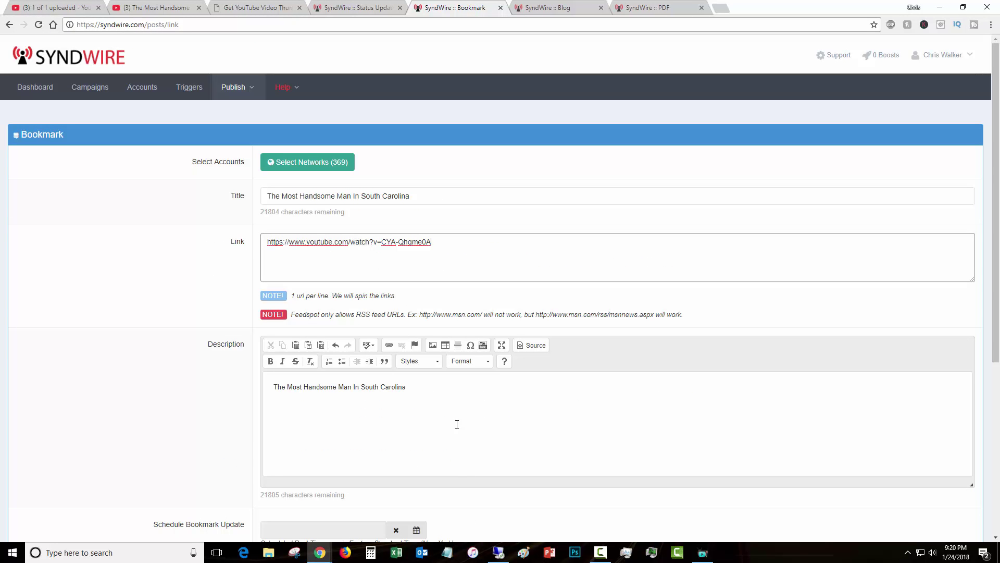
click(512, 381)
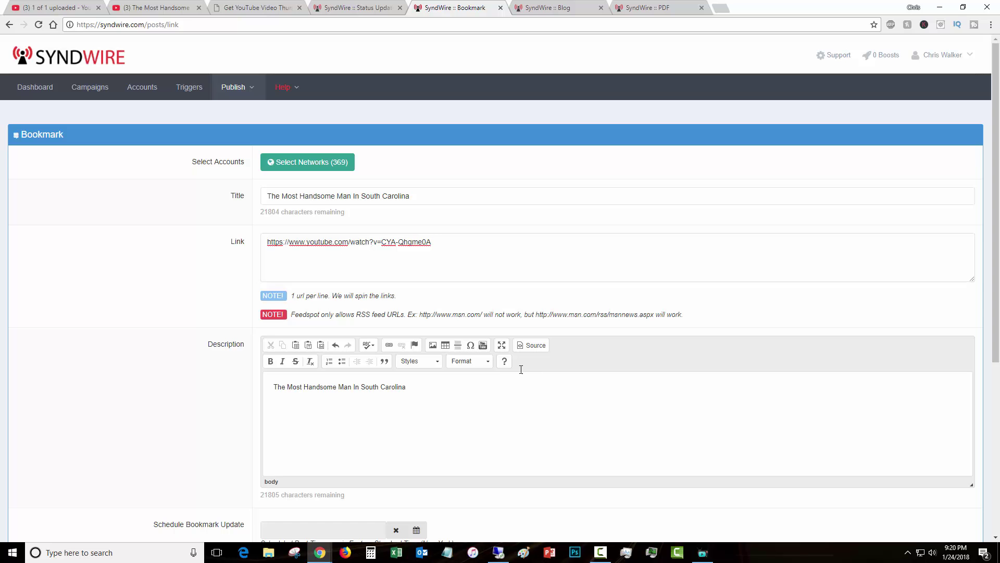
drag(417, 387, 211, 379)
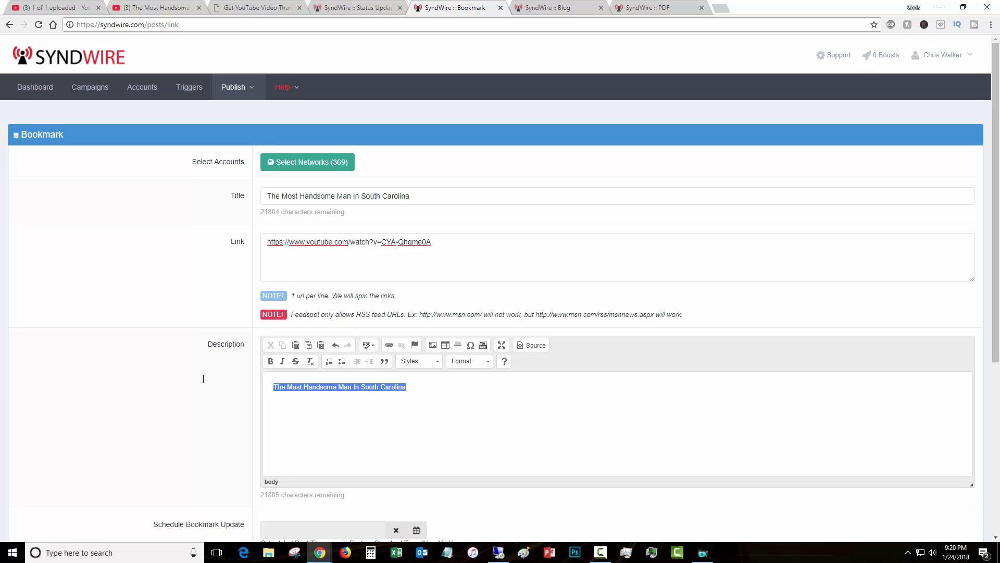
click(389, 345)
key(ctrl+v)
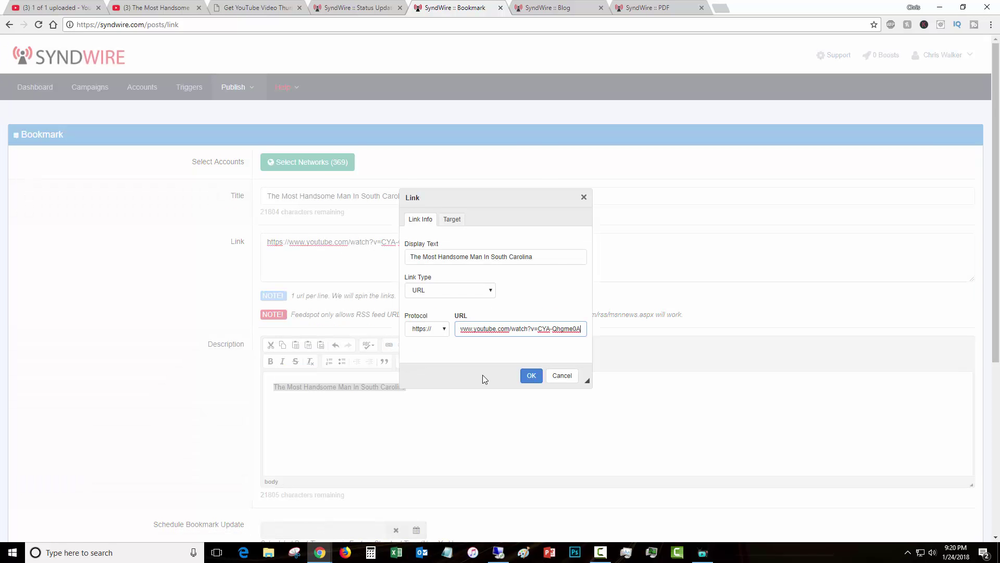
click(531, 376)
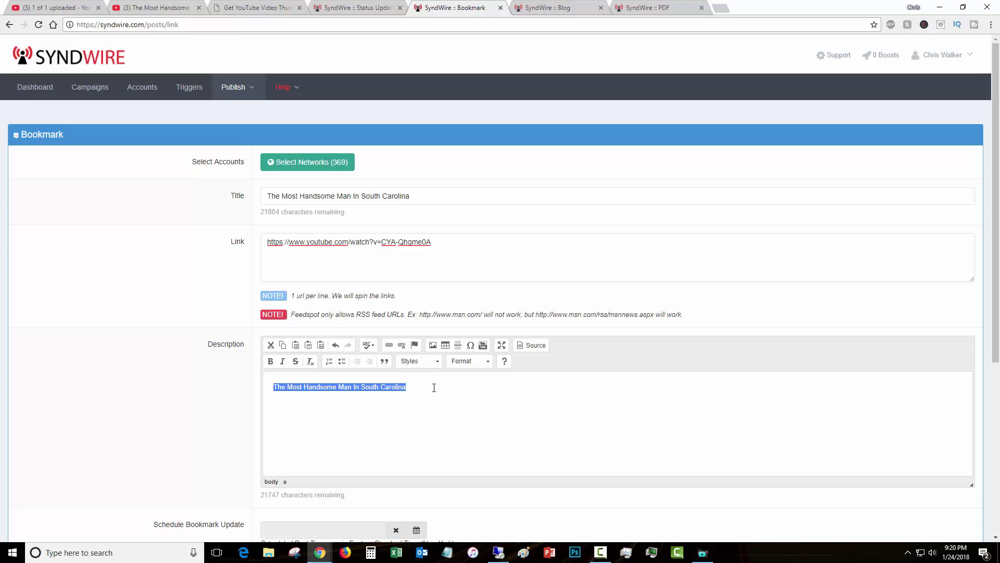
click(433, 385)
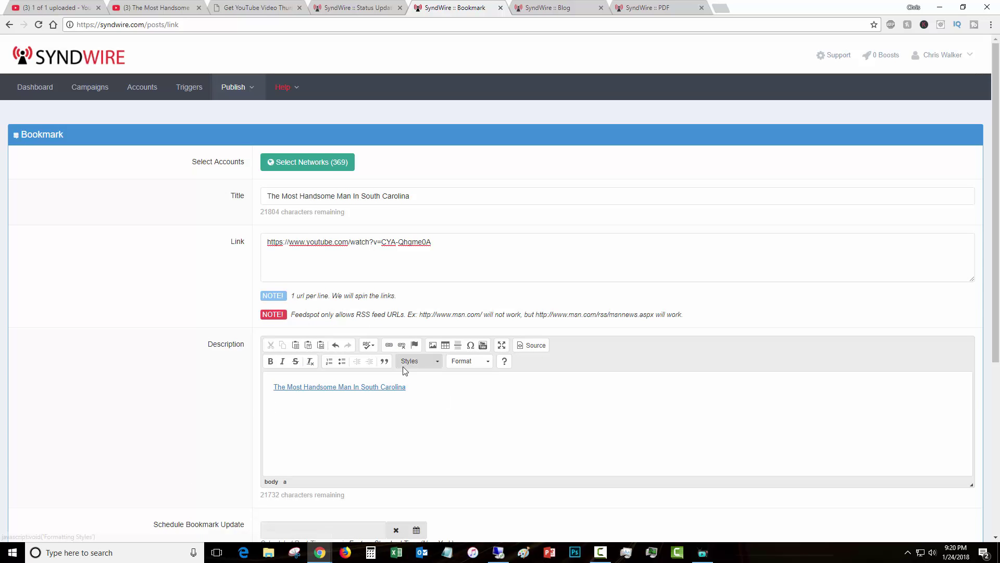
click(535, 345)
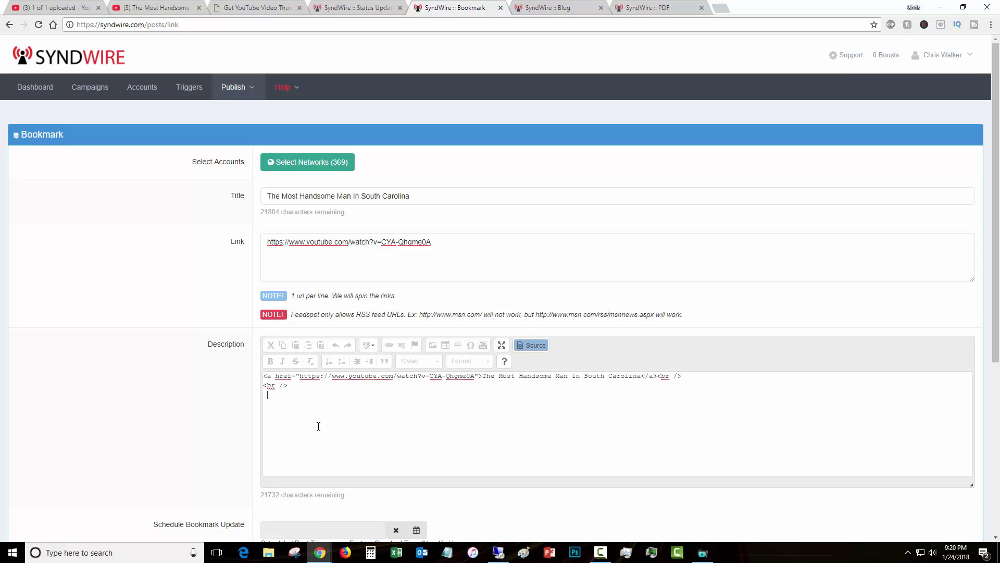
- Embed the maxresdefault.jpg thumbnail under the title link with an img src tag in the description source
text(img src=")
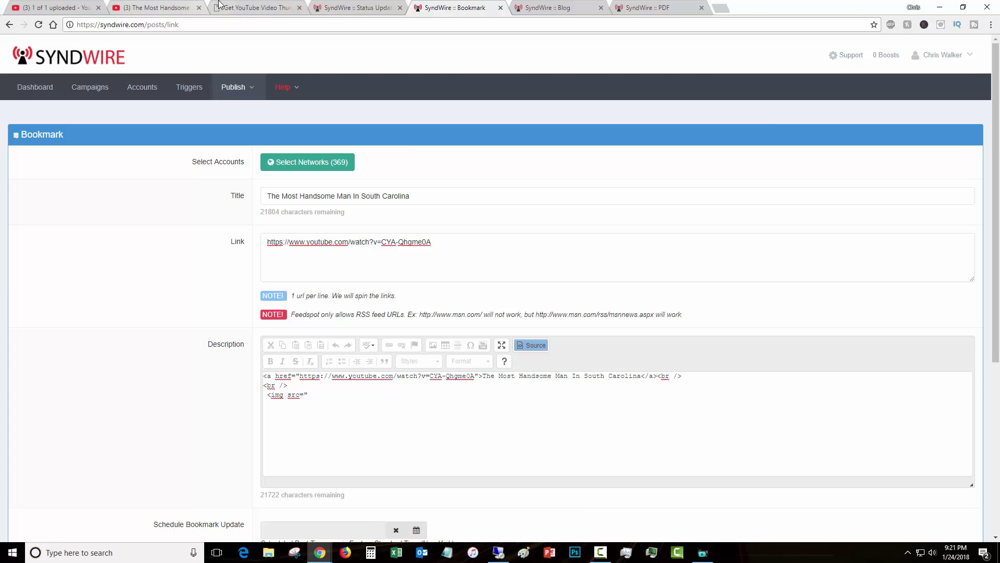
click(250, 7)
scroll(411, 312, down, 4)
scroll(416, 291, down, 3)
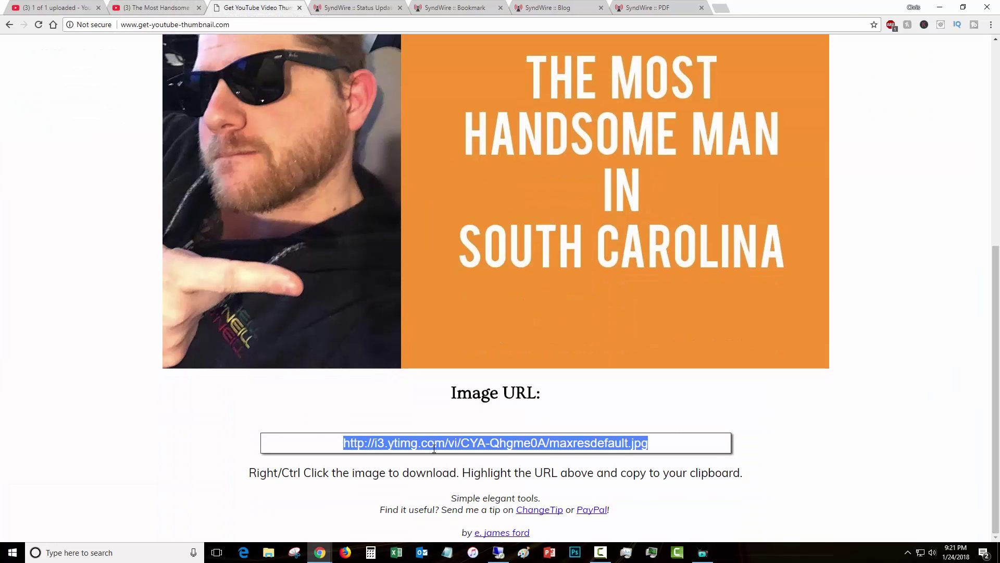
right_click(434, 448)
click(453, 455)
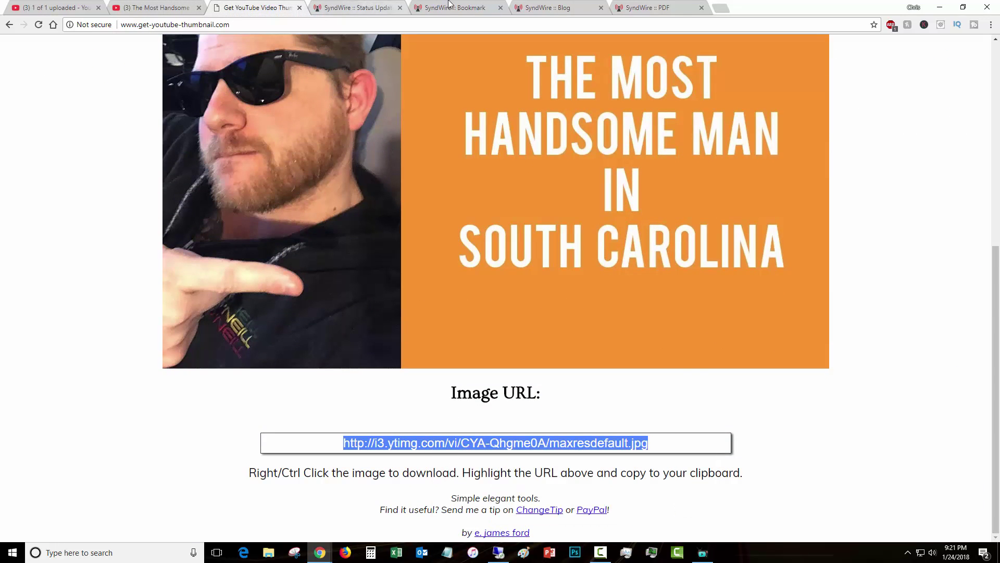
click(449, 5)
key(ctrl+v)
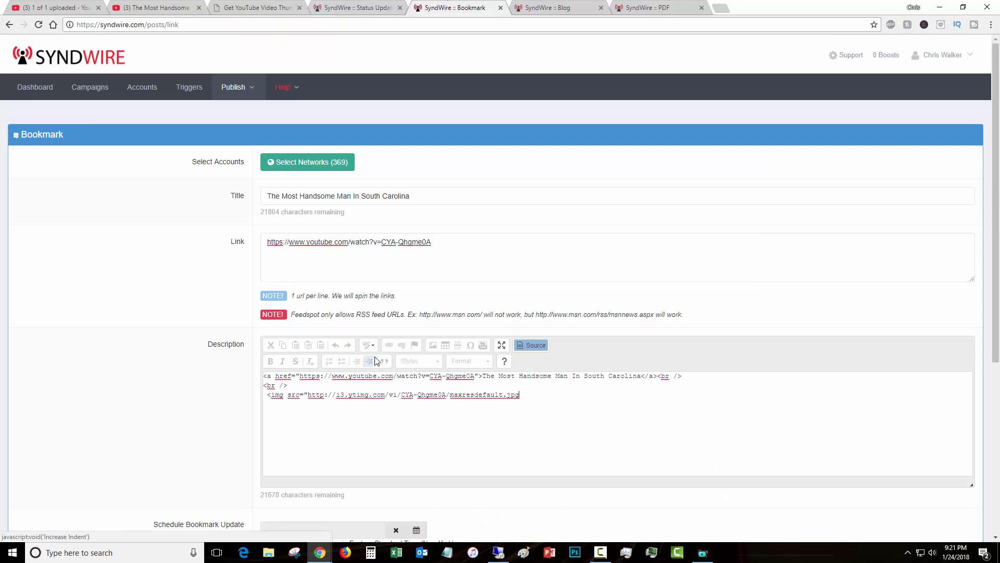
text(")
click(533, 345)
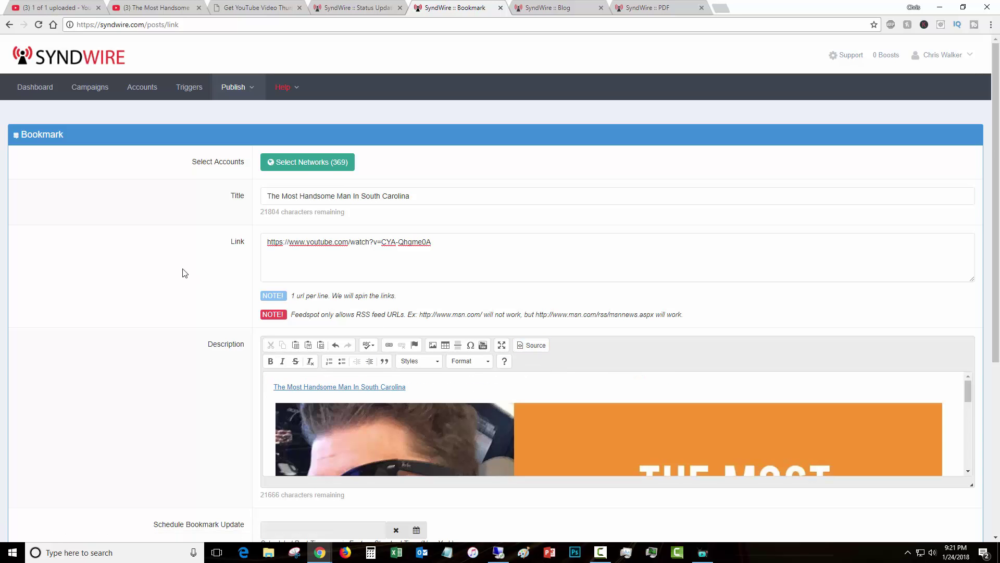
scroll(170, 263, down, 5)
- Attach the thumbnail image file as the bookmark's image
click(302, 385)
click(176, 106)
double_click(175, 105)
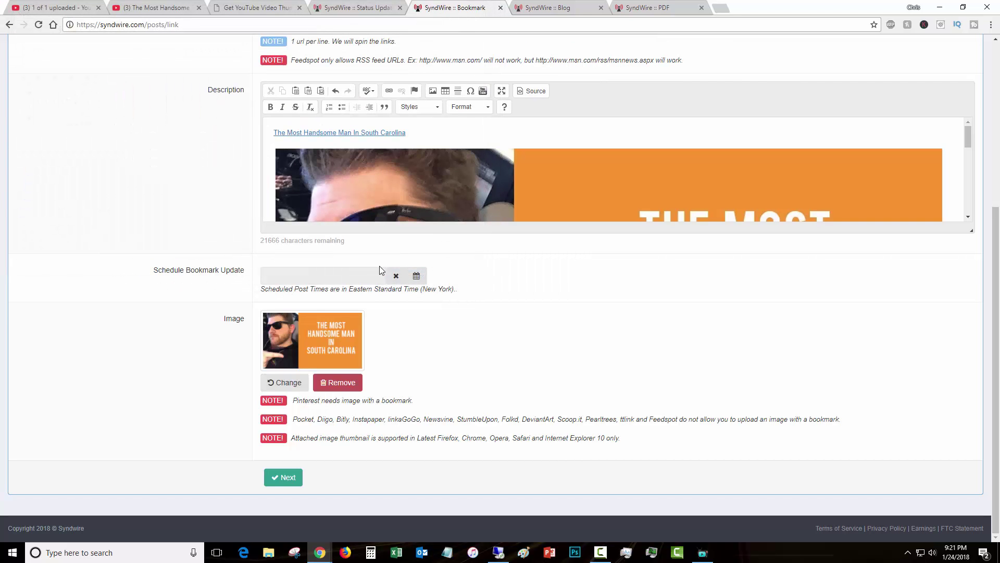
scroll(465, 340, up, 5)
scroll(579, 289, down, 1)
scroll(578, 289, down, 3)
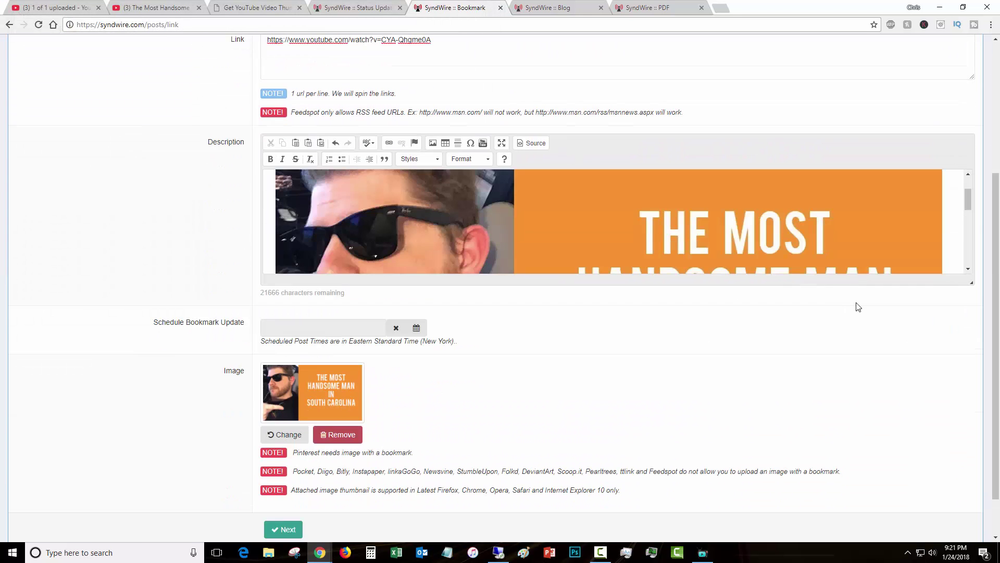
scroll(963, 208, down, 5)
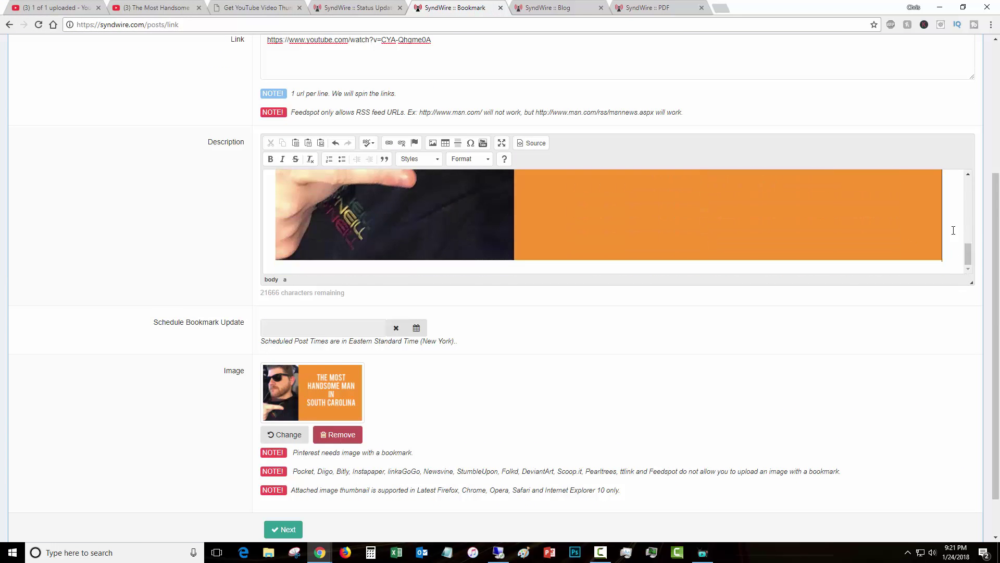
- Embed the YouTube video from its URL below the thumbnail in the bookmark description
key(Return)
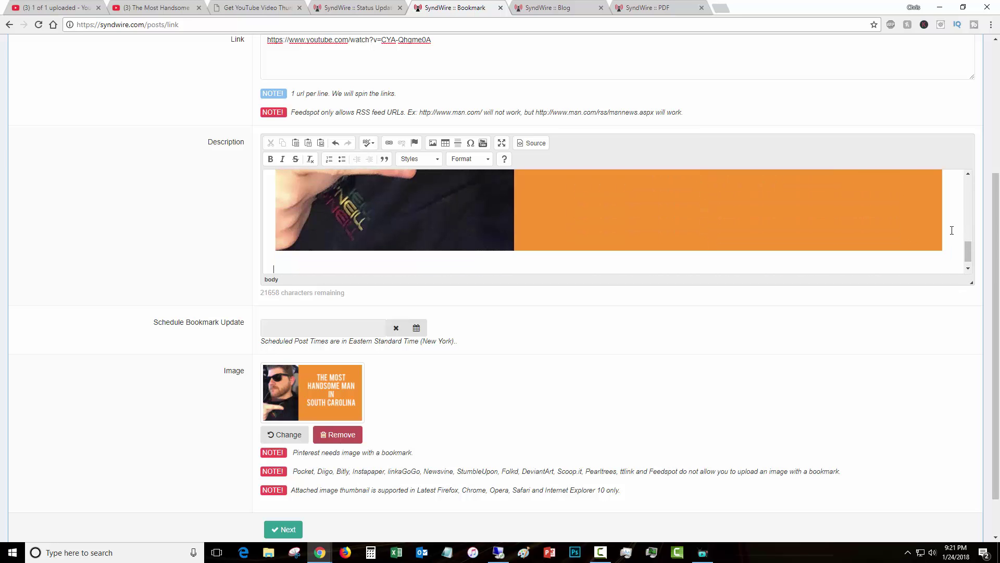
click(484, 143)
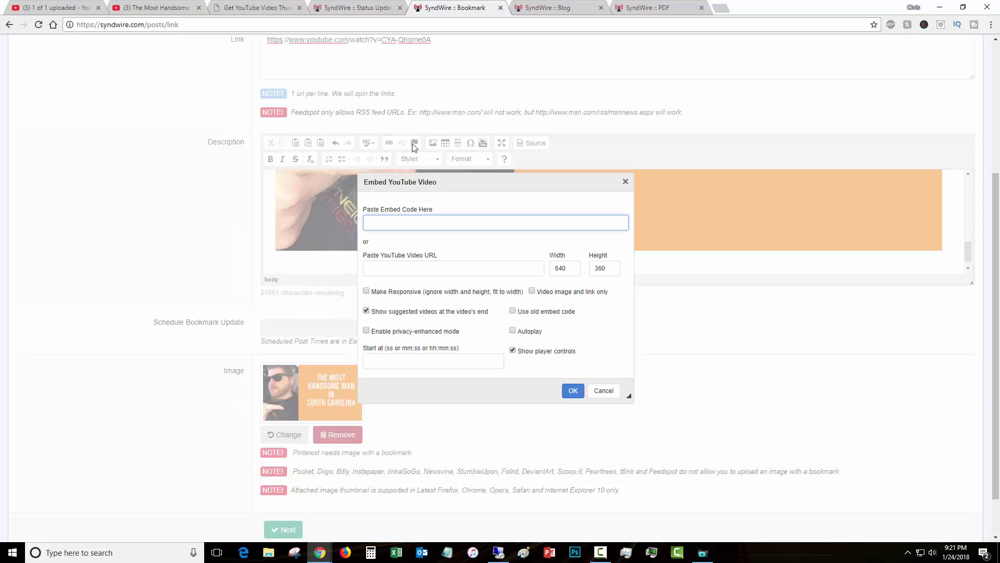
click(164, 8)
right_click(194, 29)
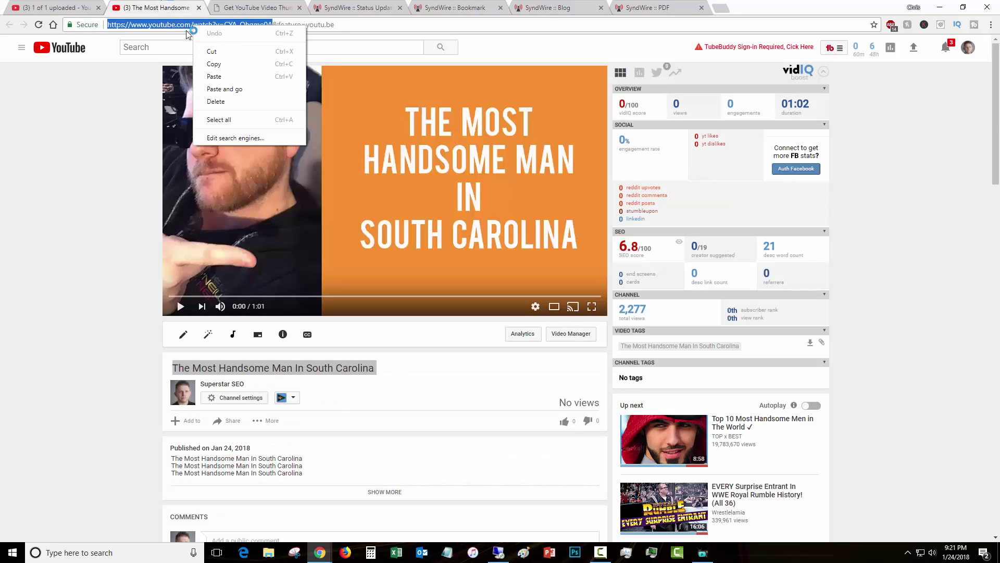
click(211, 67)
click(372, 4)
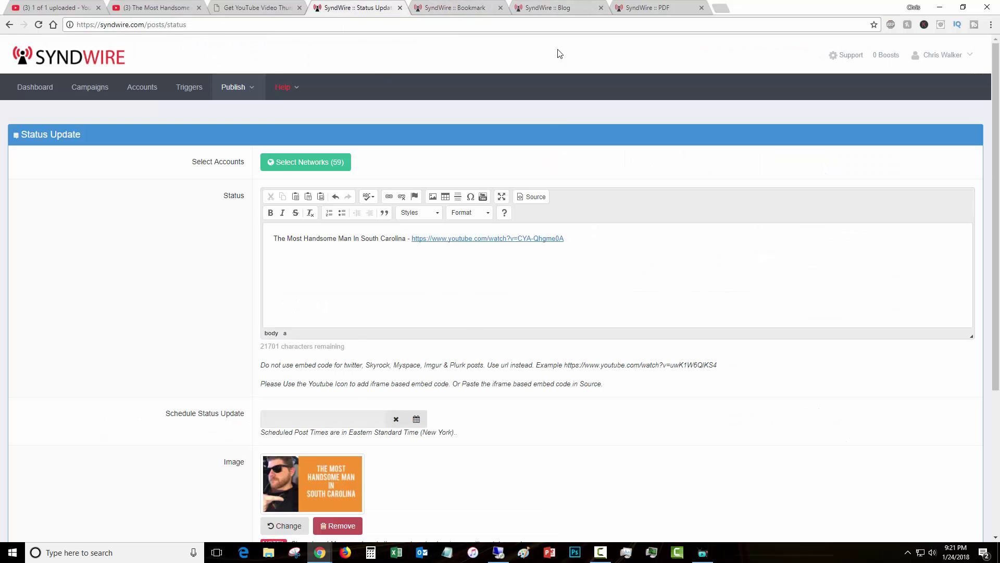
click(465, 3)
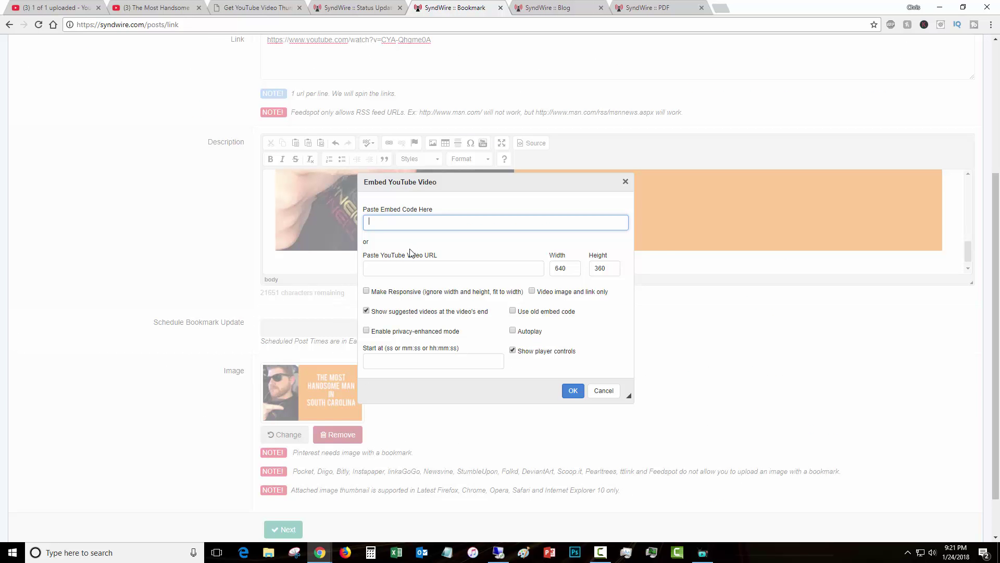
click(404, 268)
key(ctrl+v)
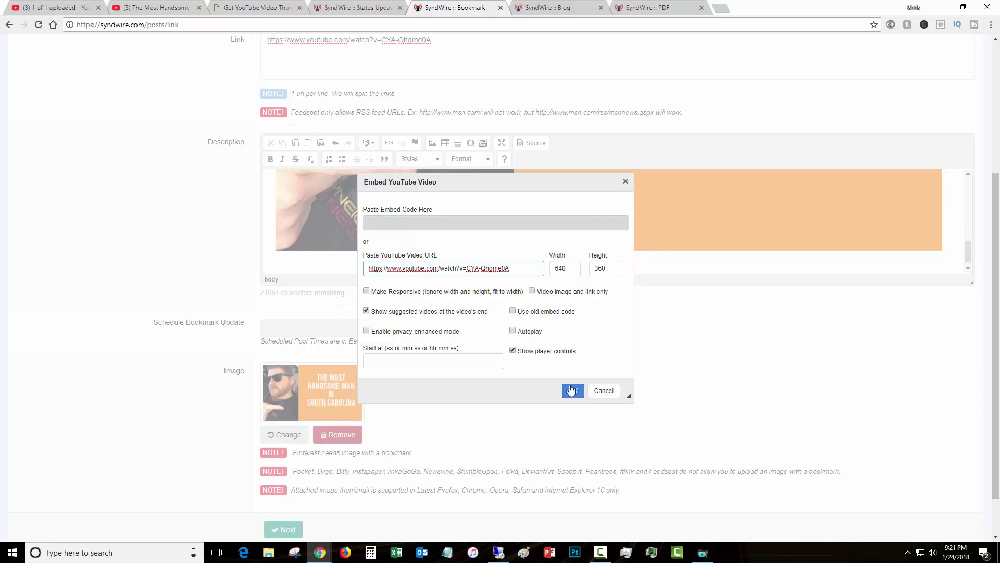
click(573, 391)
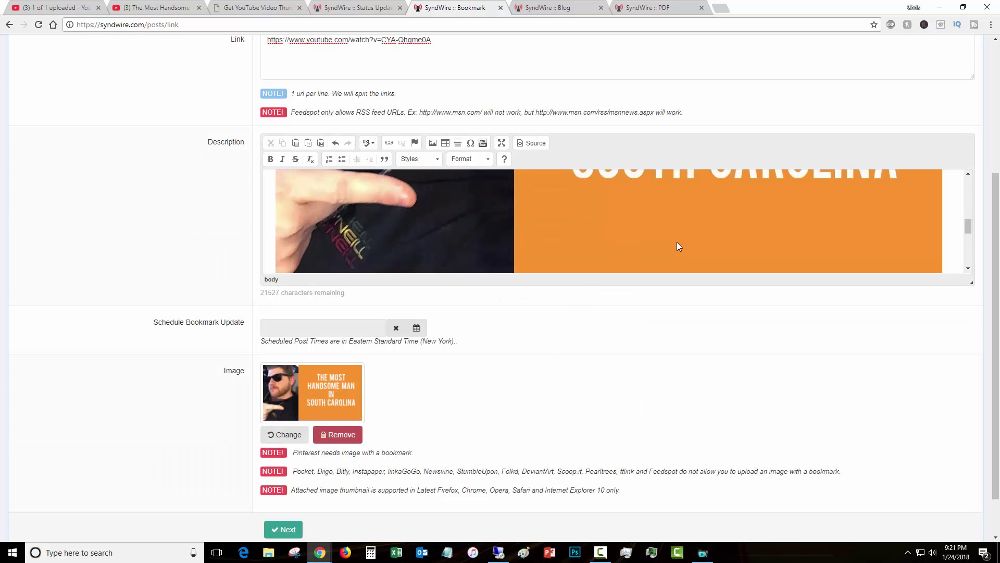
scroll(677, 243, up, 4)
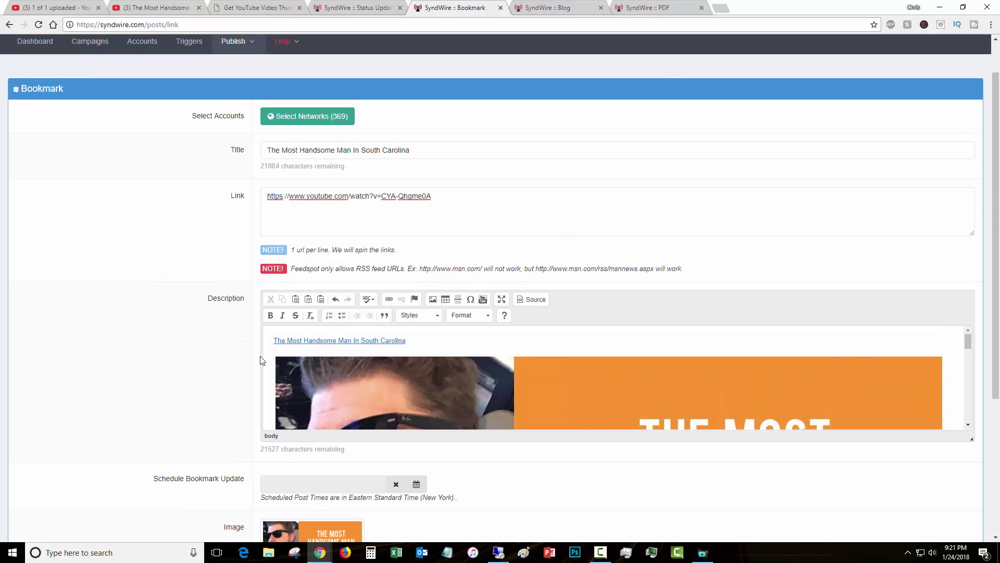
scroll(182, 283, down, 4)
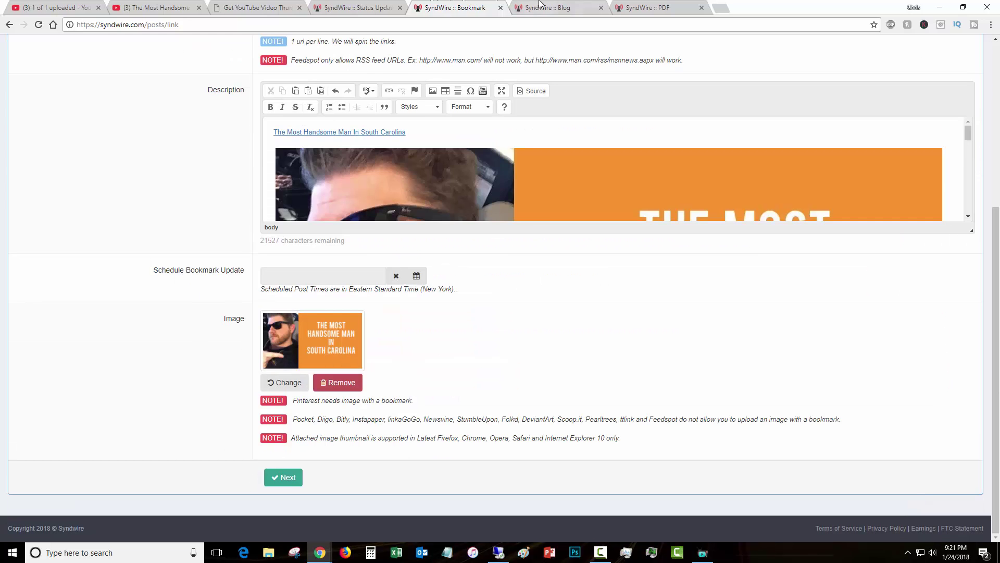
- Link the blog body's title text to the YouTube video's URL
click(536, 8)
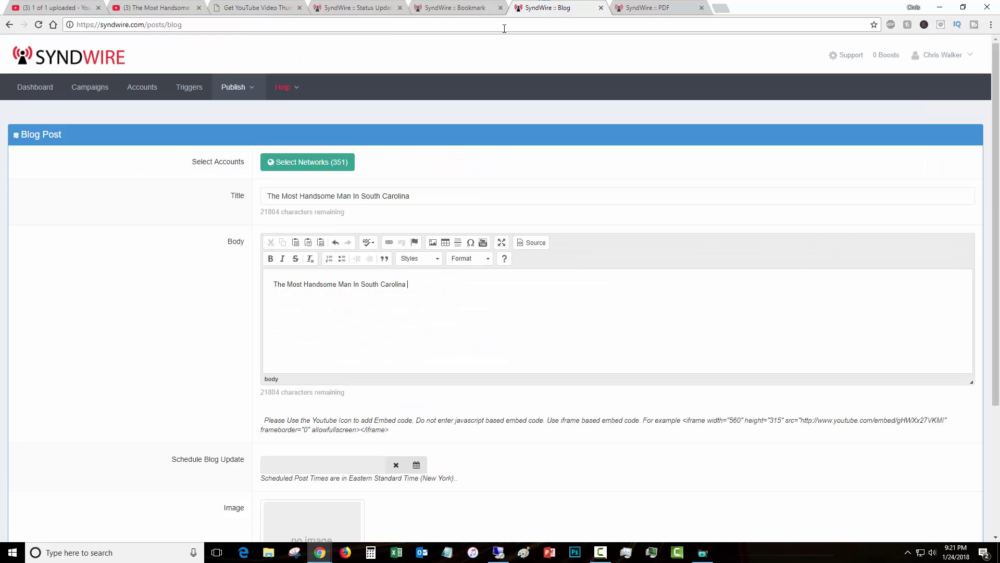
click(140, 6)
right_click(202, 22)
click(224, 62)
click(592, 6)
drag(406, 285, 269, 287)
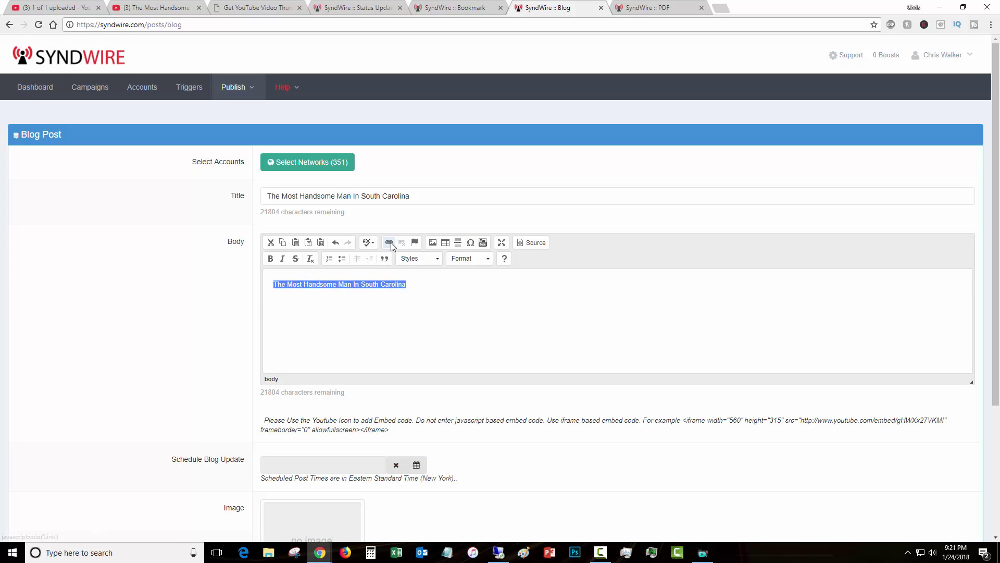
click(389, 242)
key(ctrl+v)
click(530, 375)
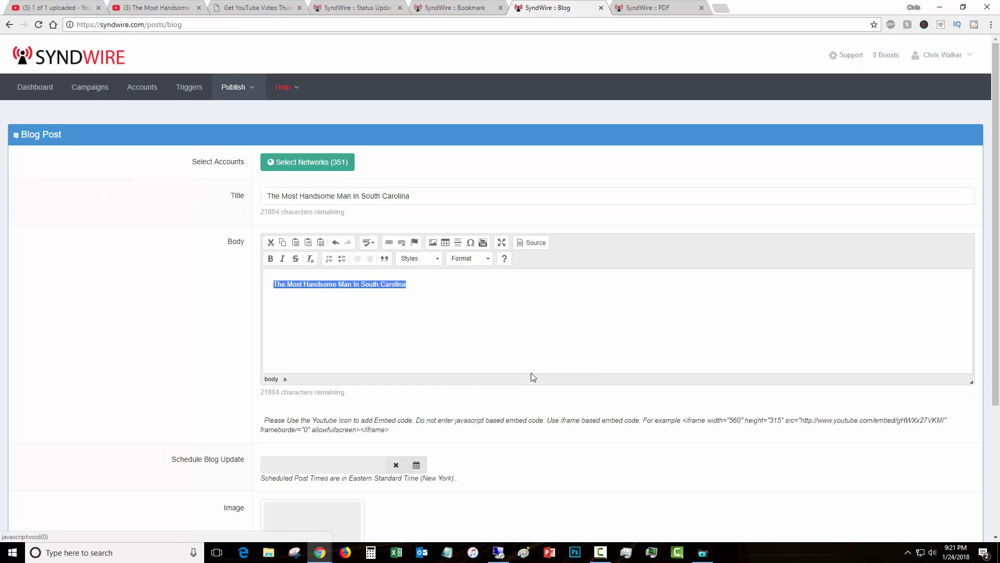
click(435, 287)
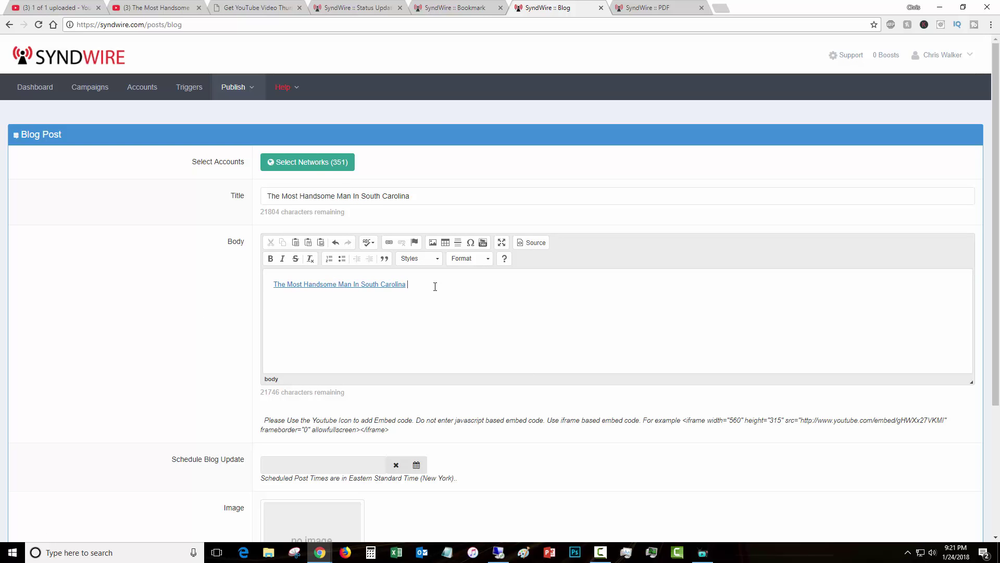
- Replace the blog body's HTML source with the bookmark description's HTML
click(443, 8)
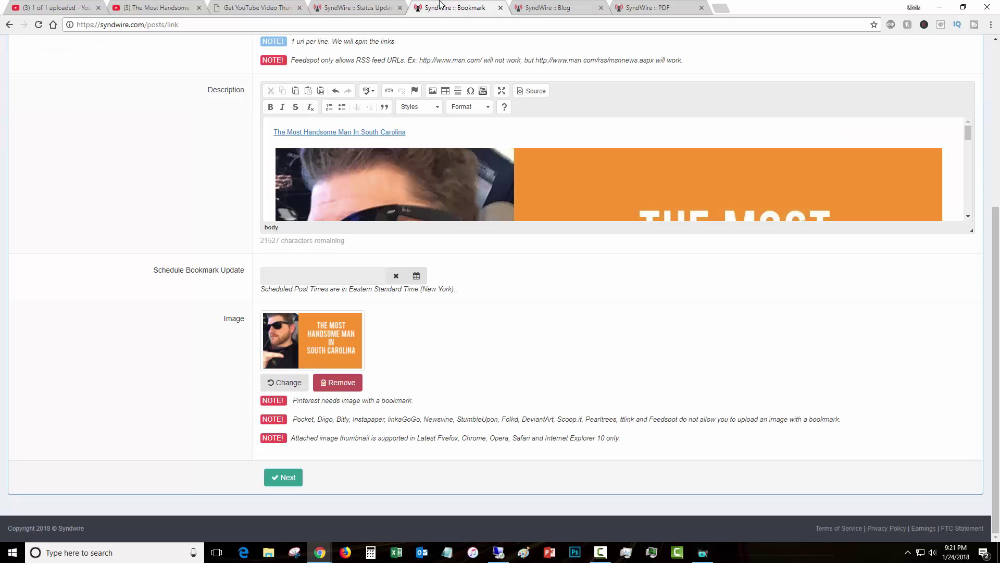
scroll(480, 276, up, 1)
click(531, 144)
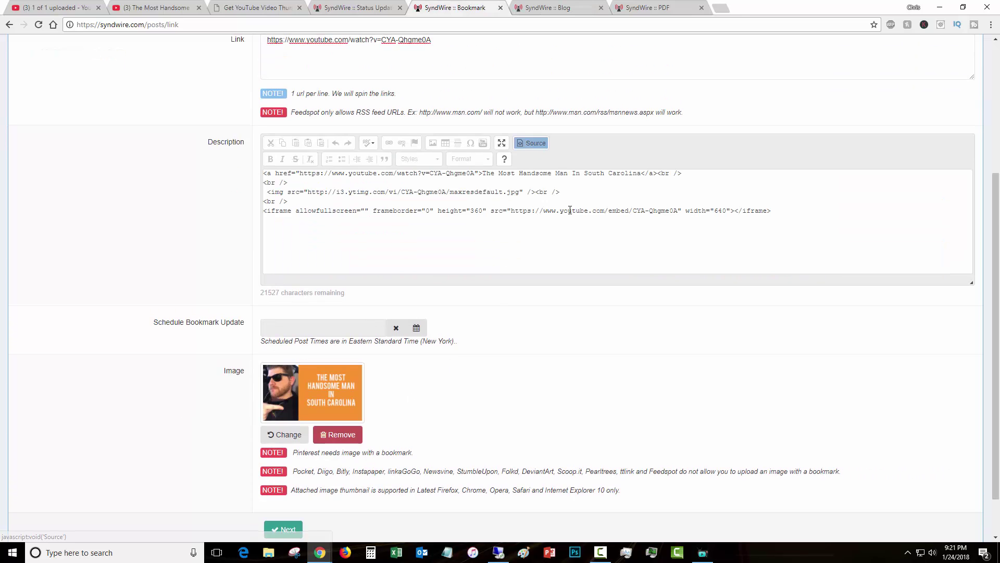
key(ctrl+a)
key(ctrl+c)
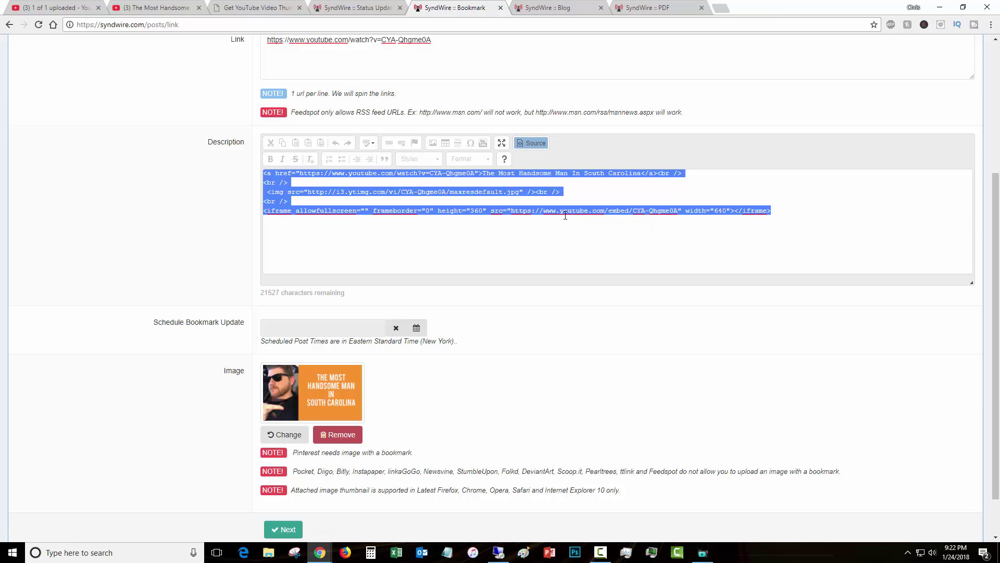
click(562, 8)
click(525, 244)
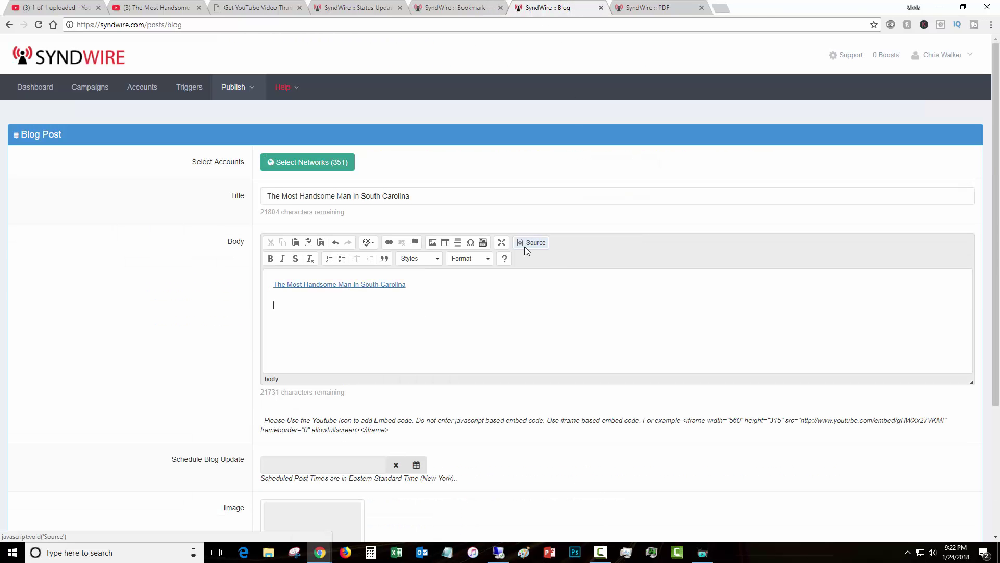
key(ctrl+a)
key(ctrl+v)
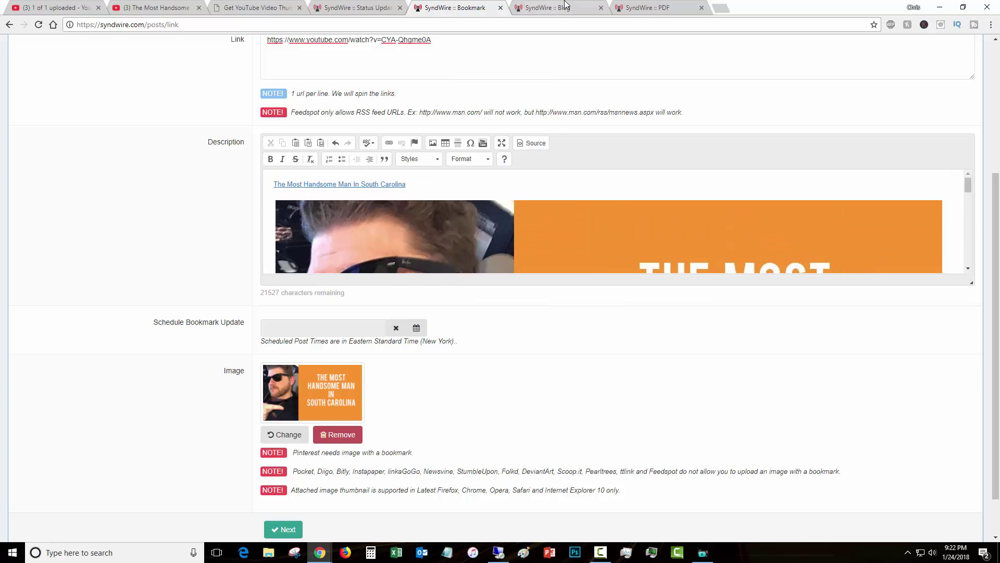
- Attach the thumbnail image file to the blog post
key(ctrl+Tab)
scroll(328, 365, down, 4)
click(284, 411)
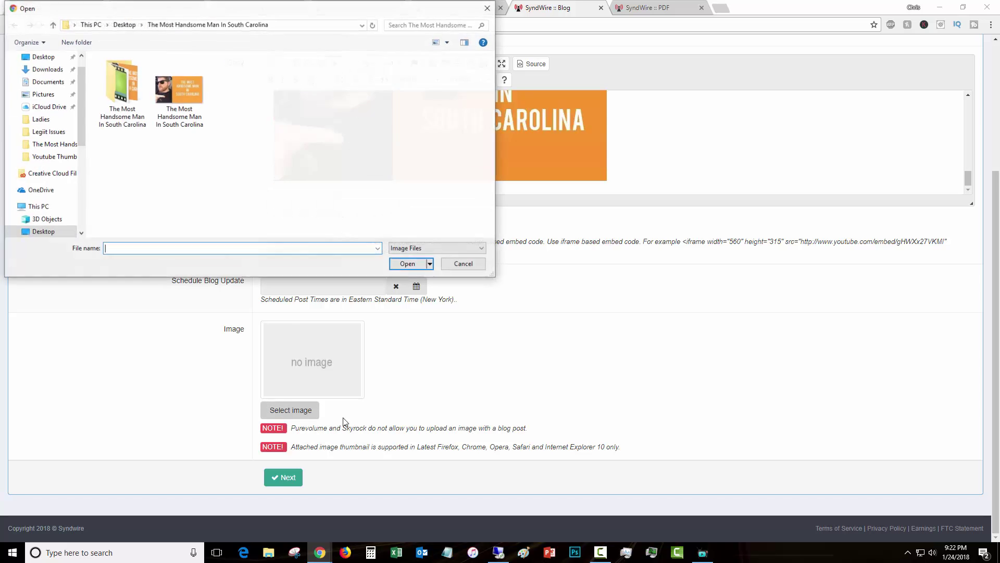
double_click(189, 93)
scroll(219, 404, up, 4)
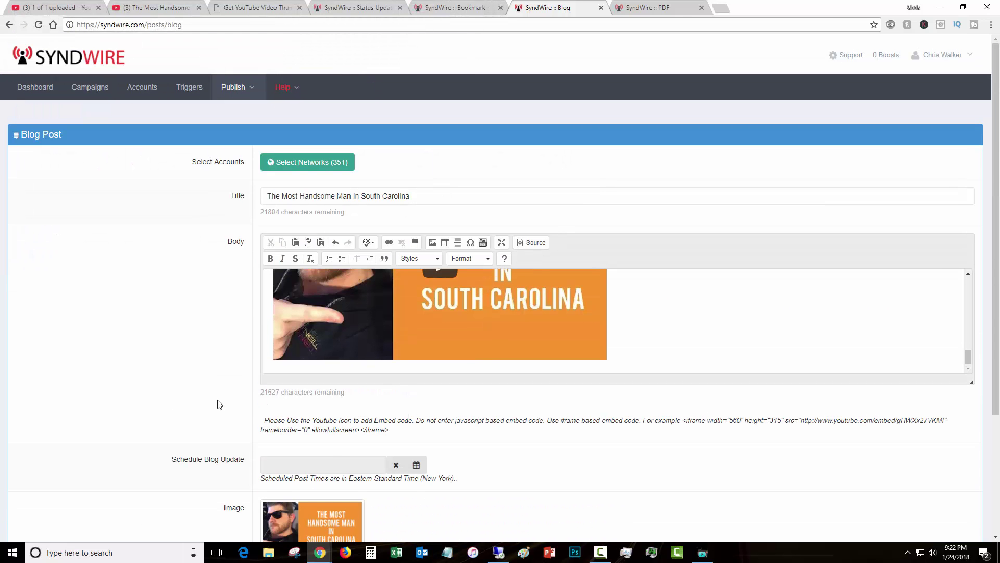
scroll(507, 302, up, 5)
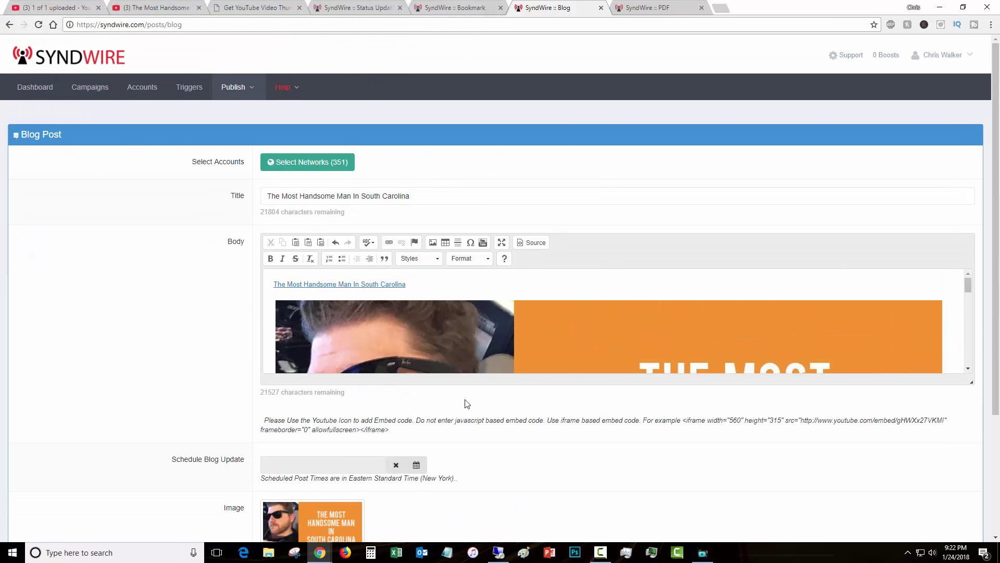
- Bring up the SyndWire PDF post form
click(651, 8)
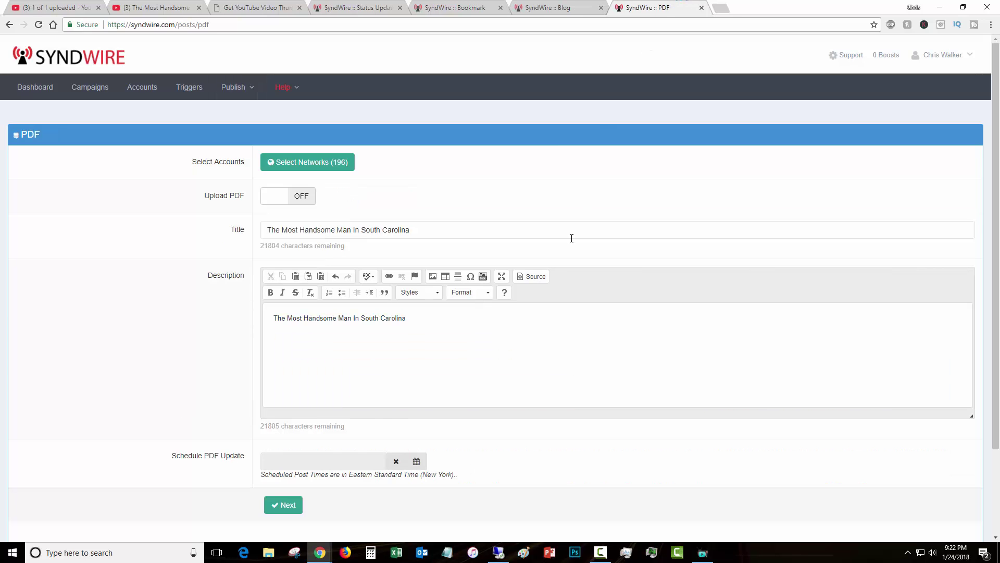
click(545, 5)
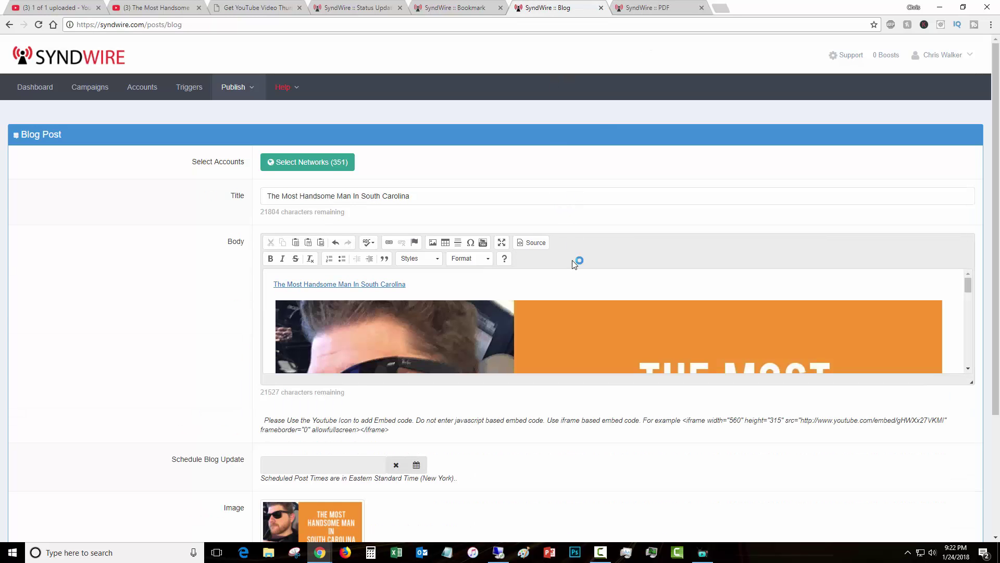
click(656, 10)
- Replace the PDF description's source with the video link, thumbnail and embed HTML
click(531, 276)
key(ctrl+a)
key(ctrl+v)
click(526, 276)
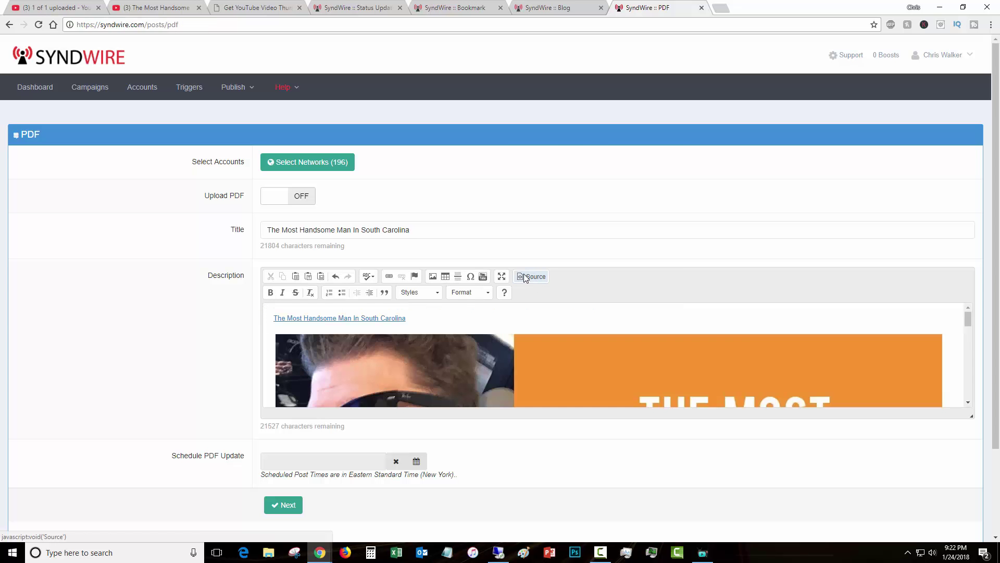
scroll(364, 396, down, 2)
scroll(345, 313, up, 2)
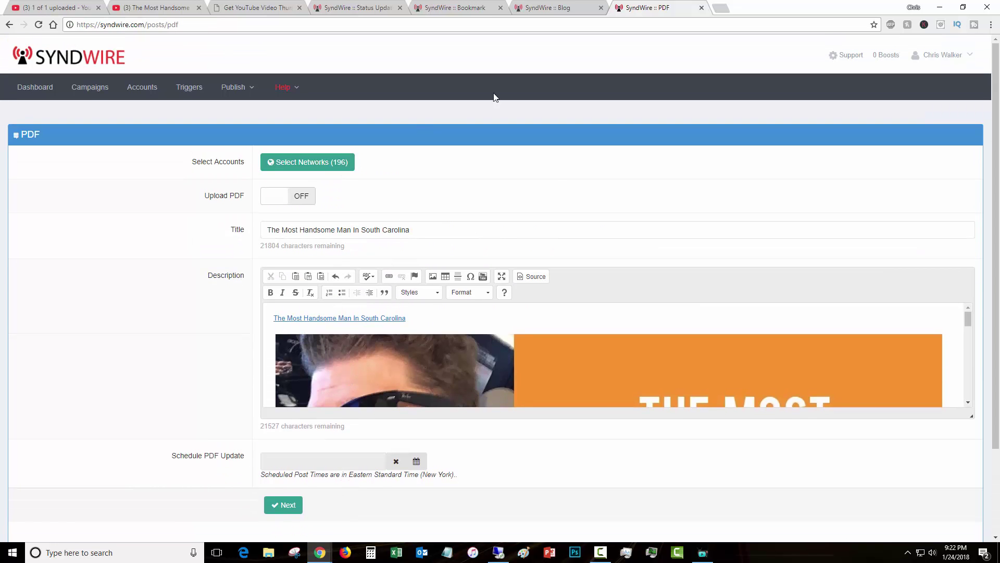
- Preview and submit the status update and bookmark posts
click(366, 7)
scroll(389, 383, down, 4)
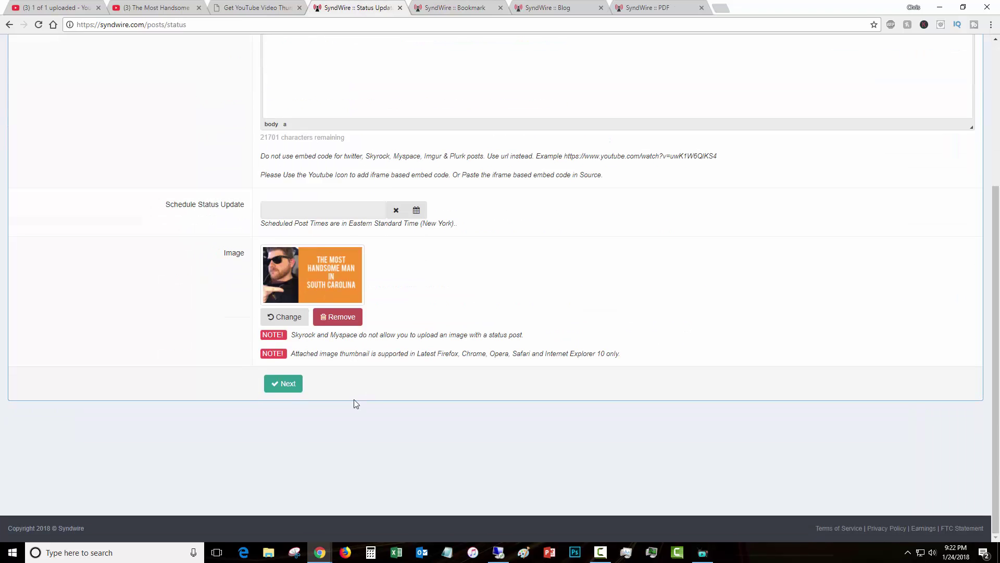
click(289, 383)
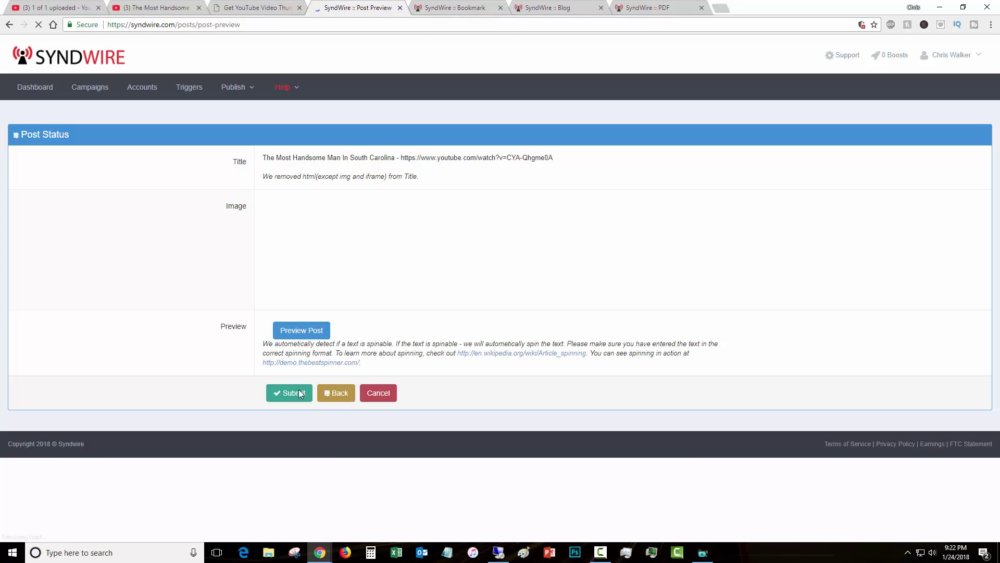
click(292, 393)
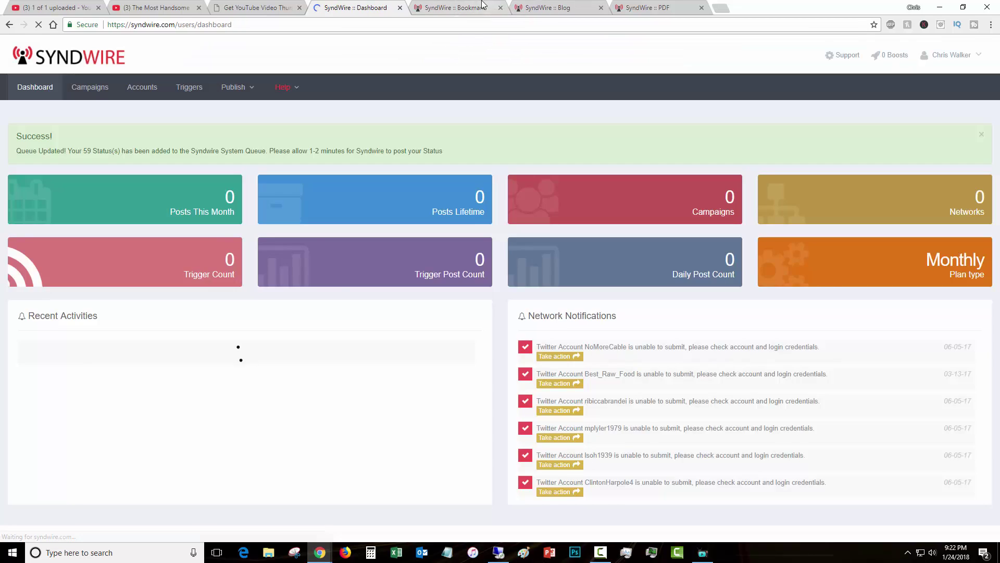
click(482, 7)
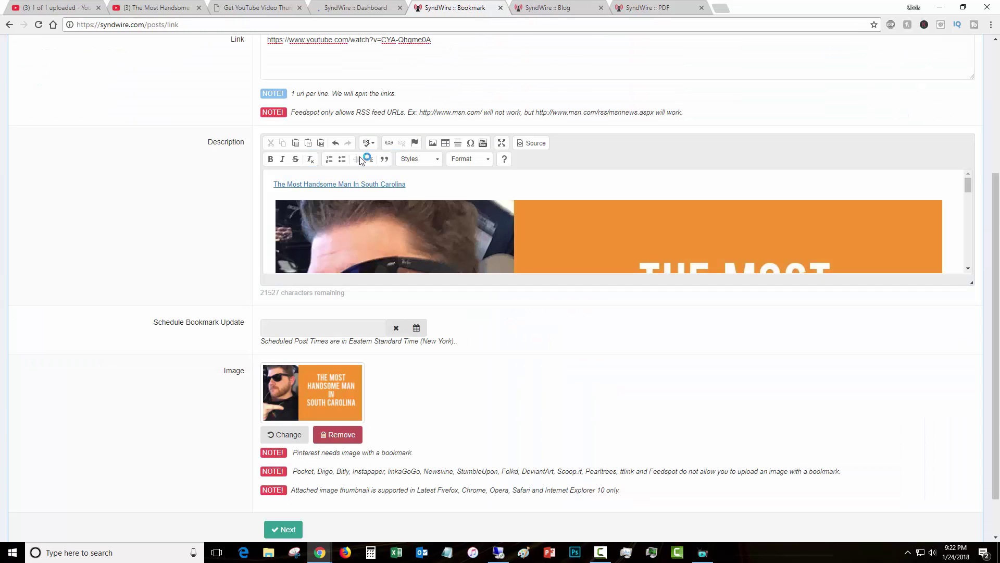
click(283, 529)
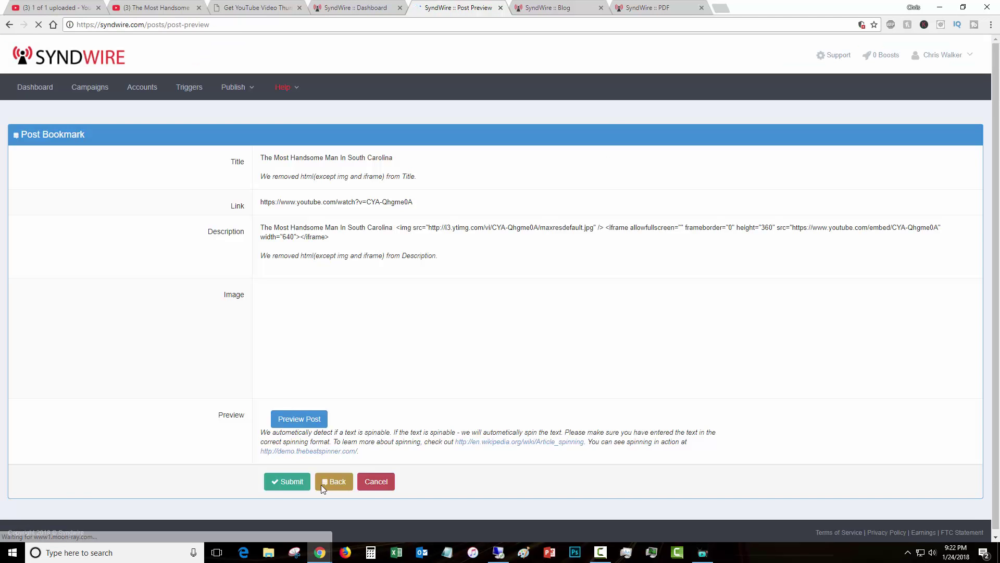
click(290, 481)
- Preview and submit the blog and PDF posts
click(566, 4)
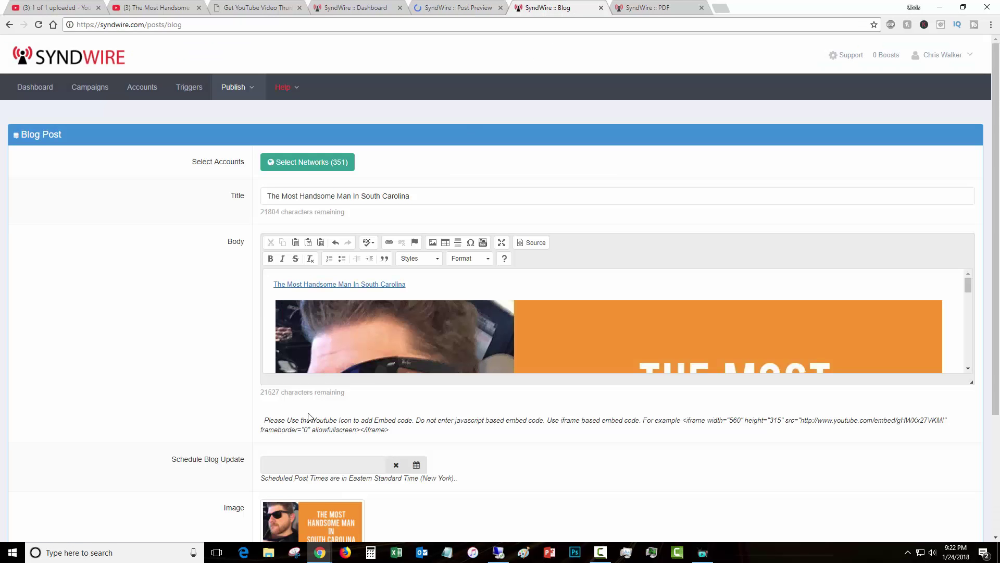
scroll(262, 462, down, 3)
click(279, 478)
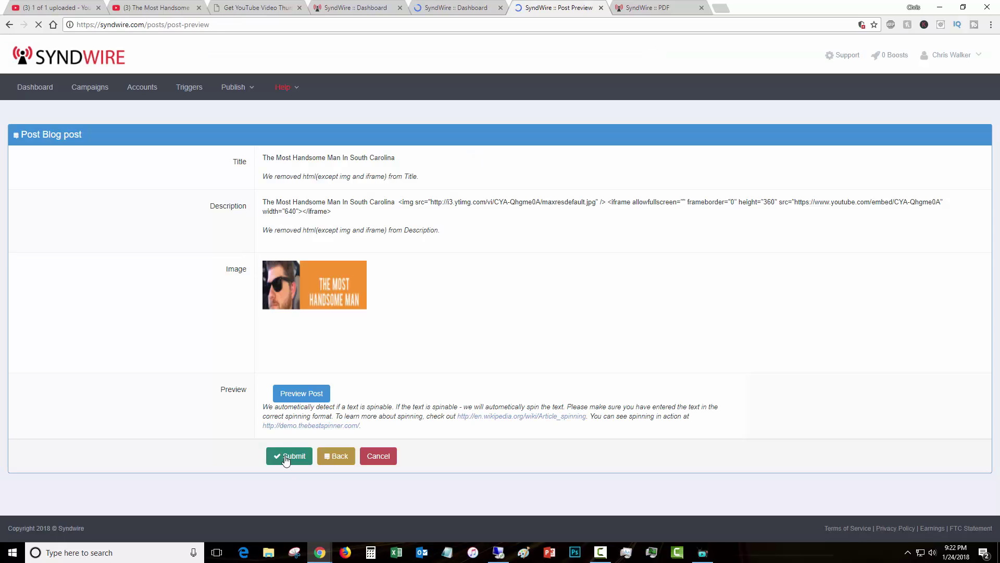
click(288, 456)
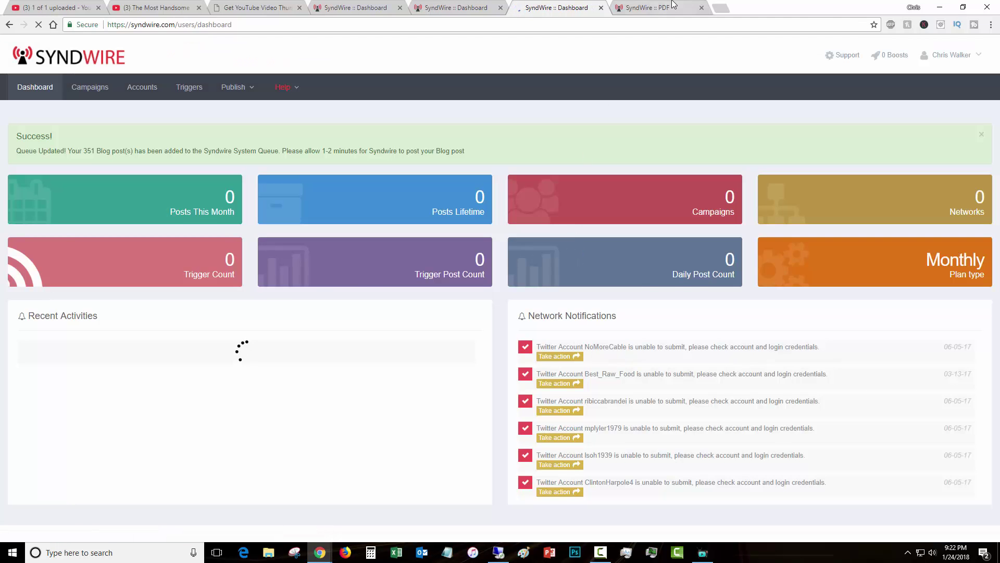
click(673, 5)
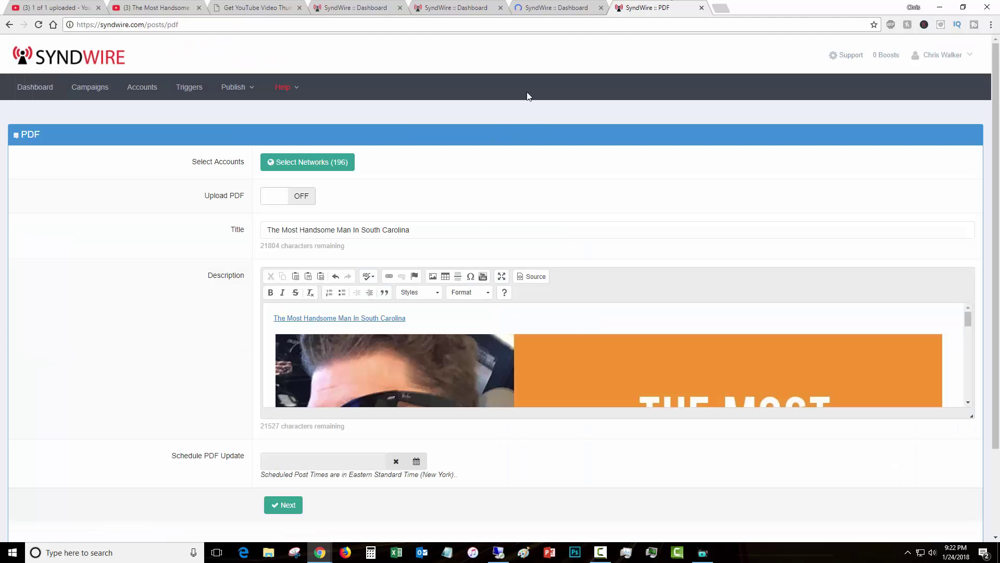
scroll(246, 365, down, 2)
click(283, 400)
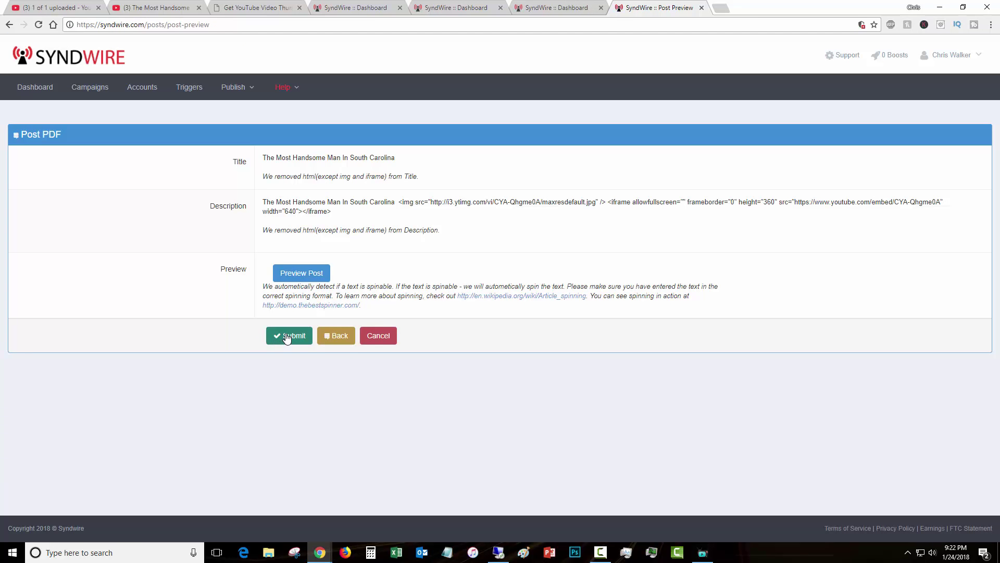
click(286, 337)
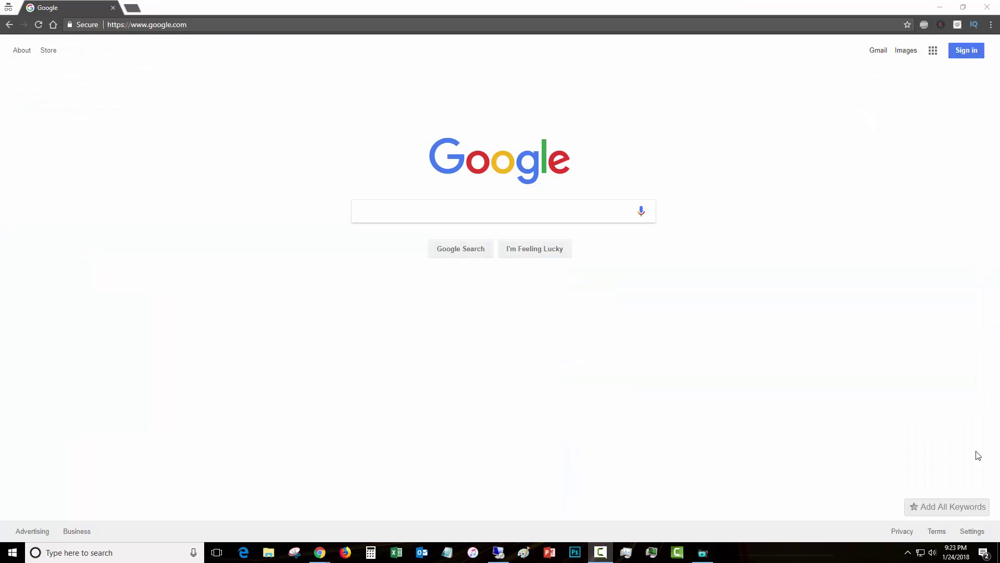
- Search Google for the pasted video title and switch to the Images results
click(380, 212)
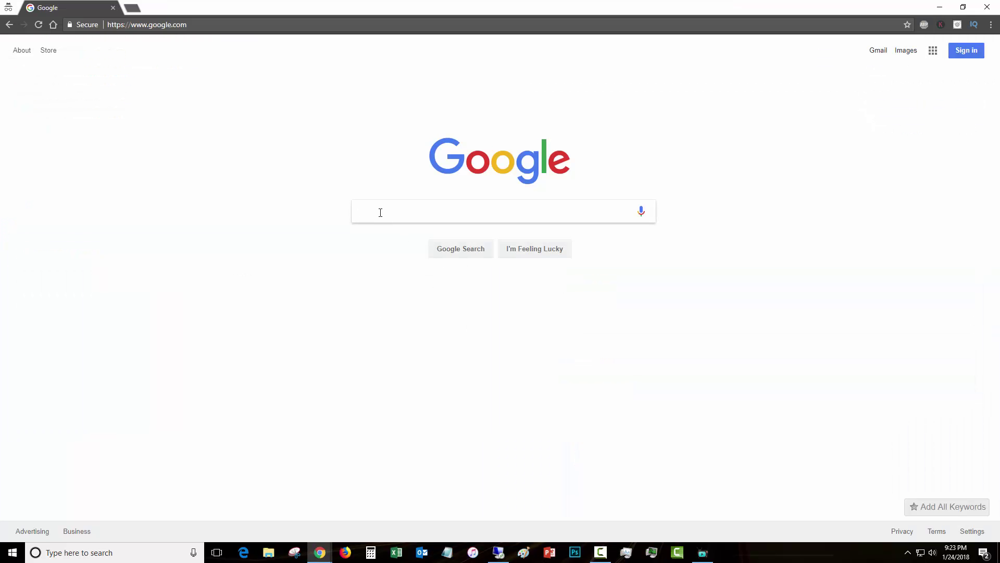
text(The Most Handsome Man In South Carolina)
key(Return)
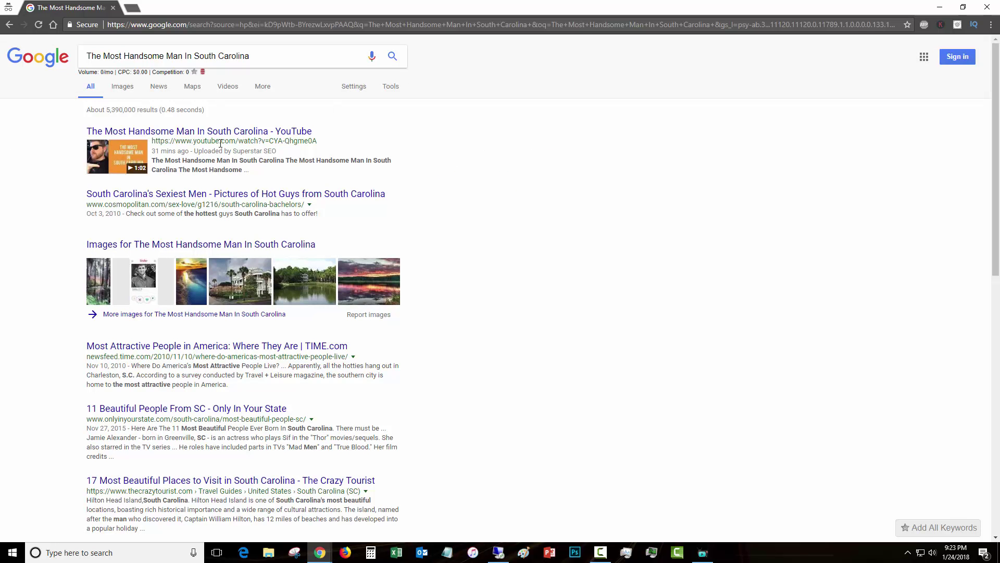
click(124, 87)
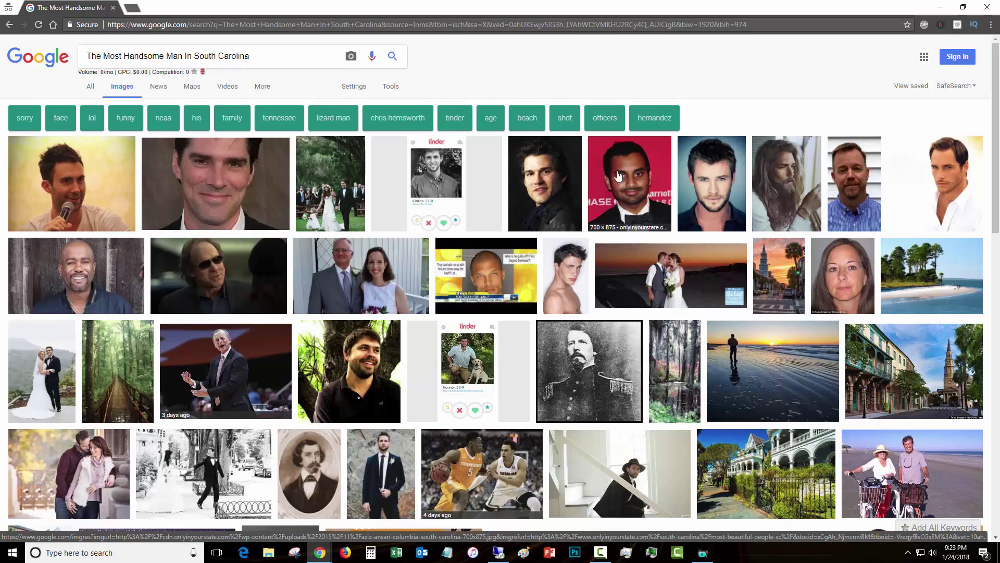
scroll(614, 185, down, 20)
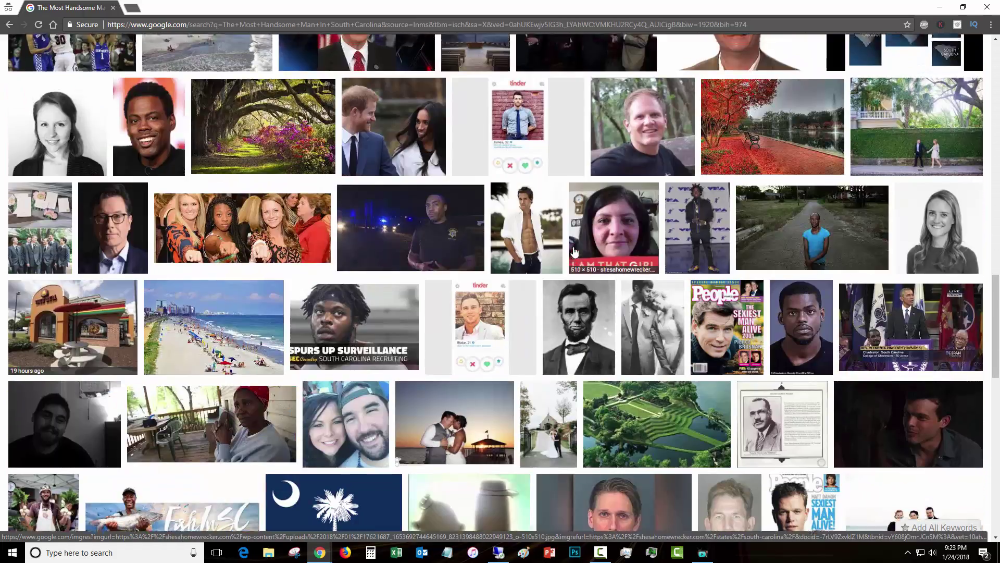
scroll(574, 252, up, 20)
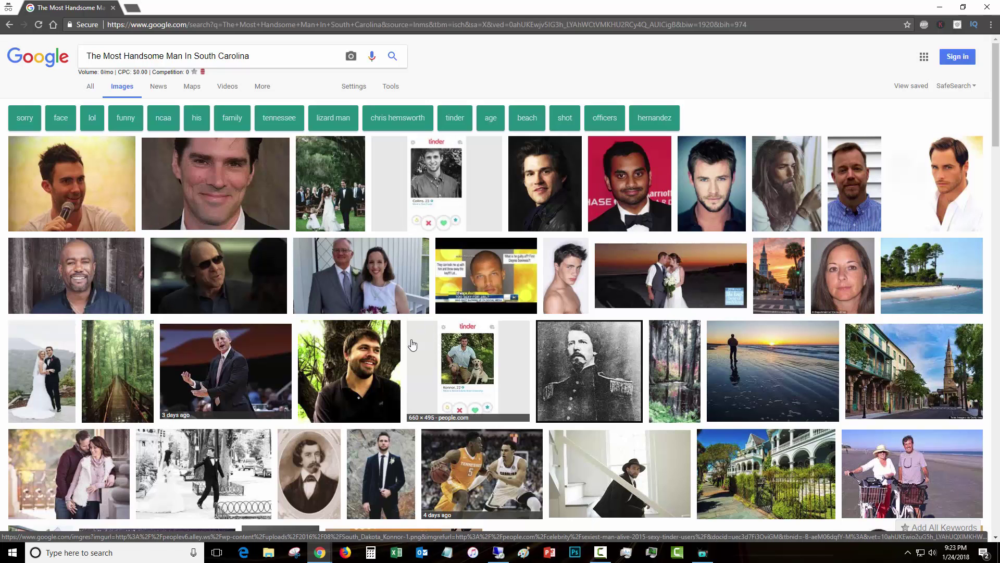
click(956, 557)
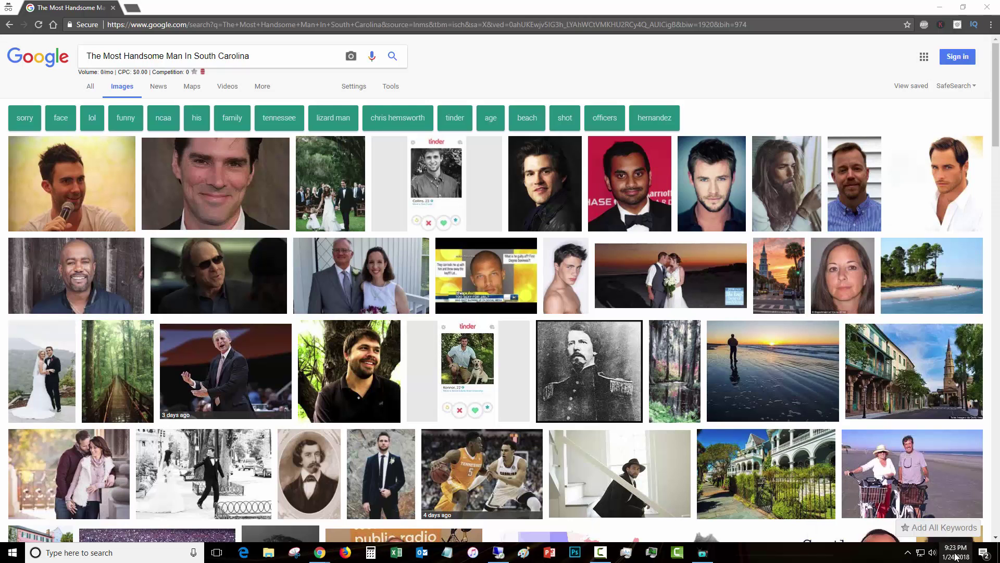
click(684, 58)
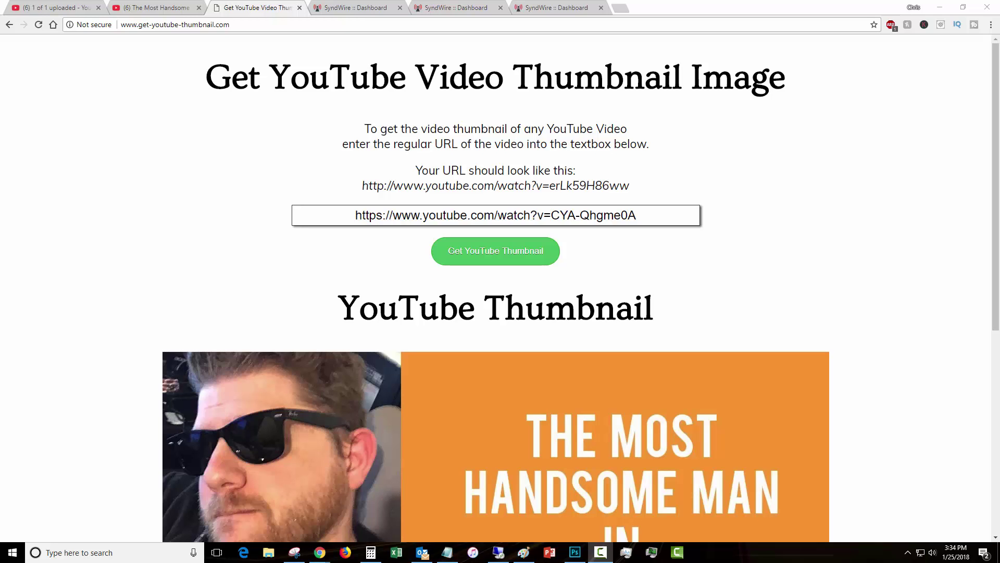
- In a new incognito window, search google.com for 'the most handsome man in south carolina'
key(ctrl+shift+n)
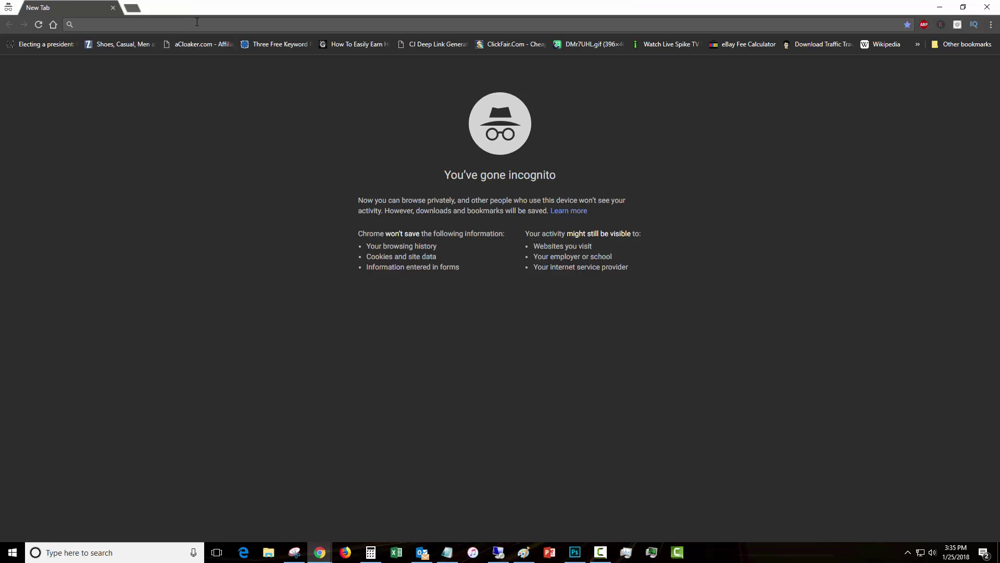
text(google.com)
key(Return)
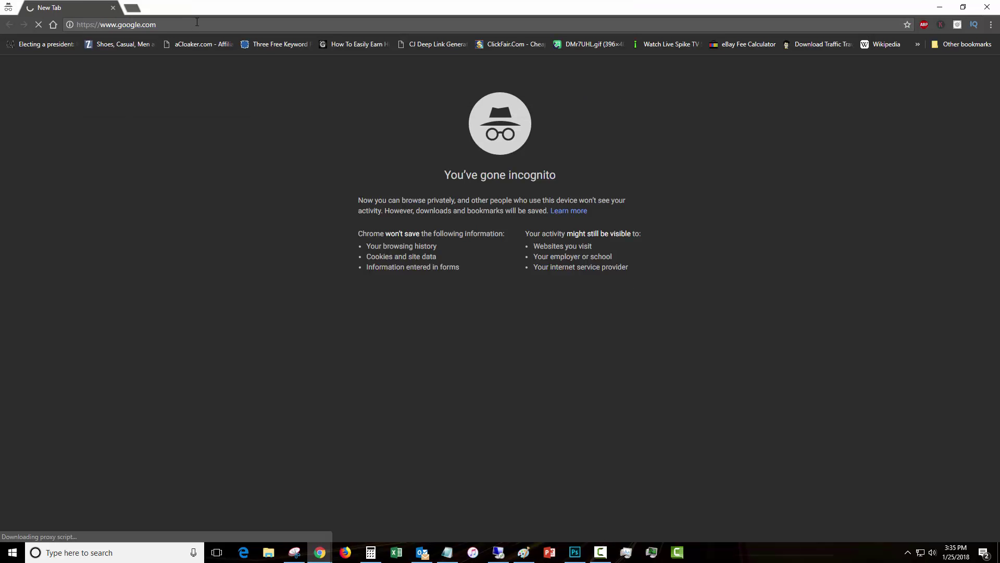
text(the )
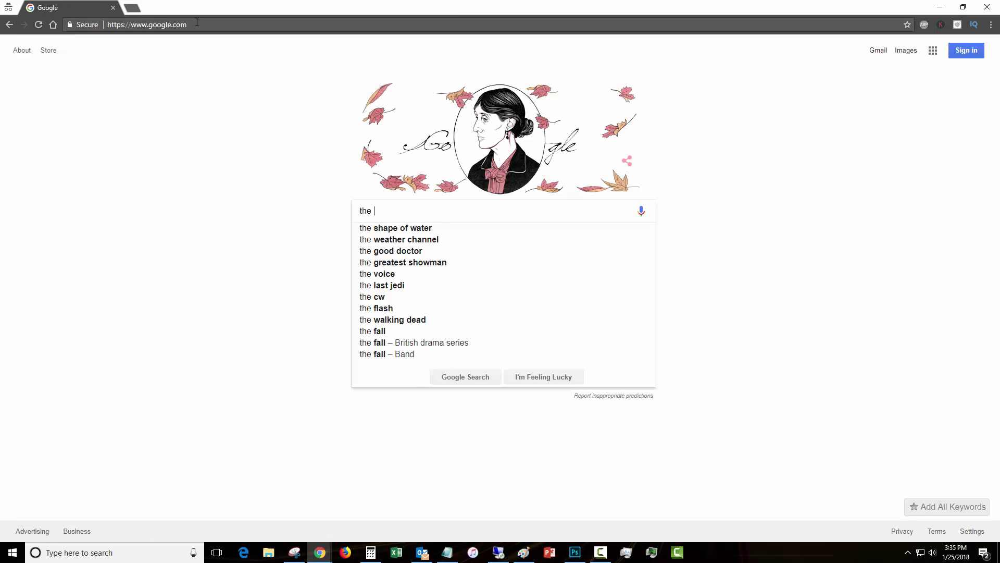
text(most handsome m)
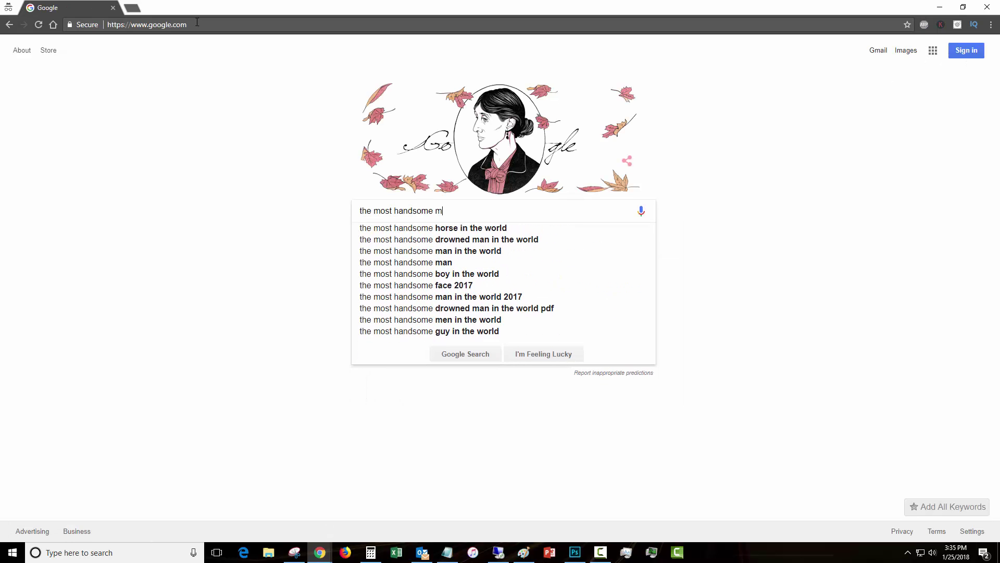
text(an in south carolina)
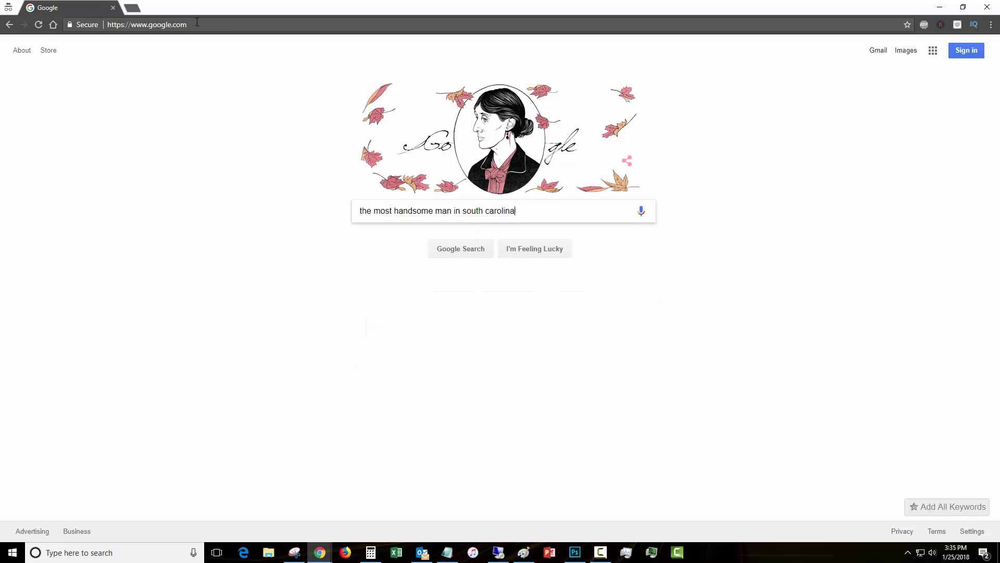
key(Return)
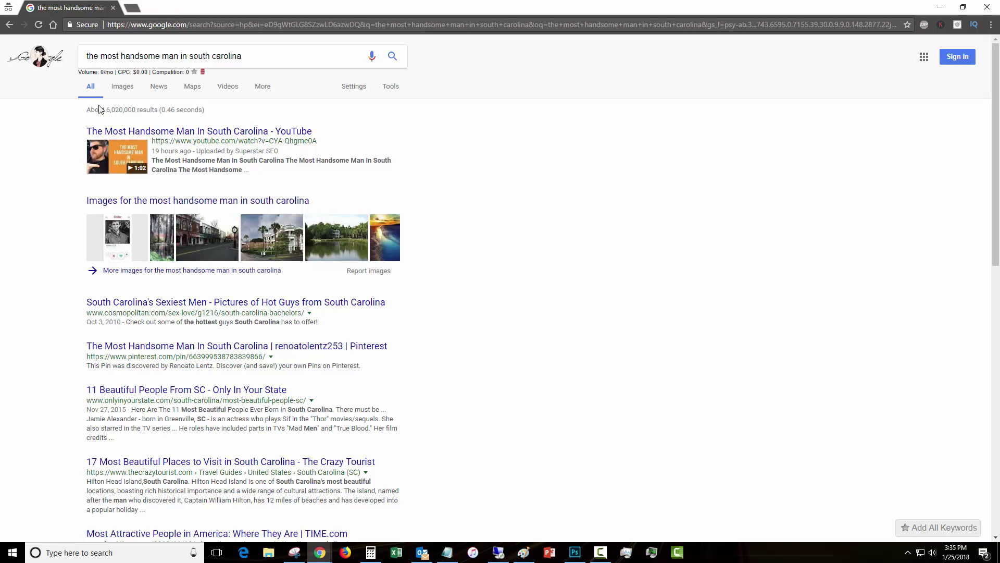
- Show and reload the Google Images results to find the orange video thumbnail
click(121, 87)
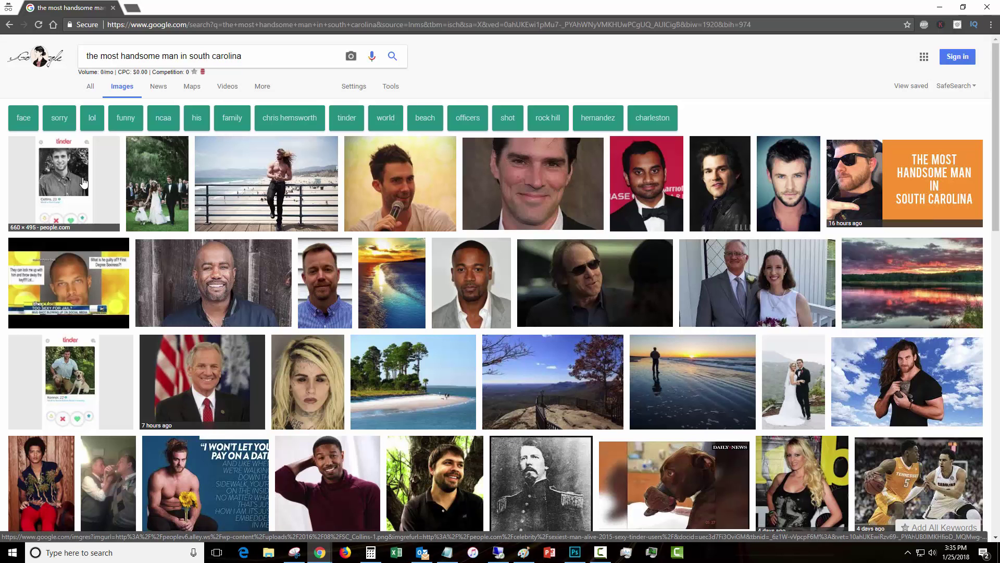
click(404, 59)
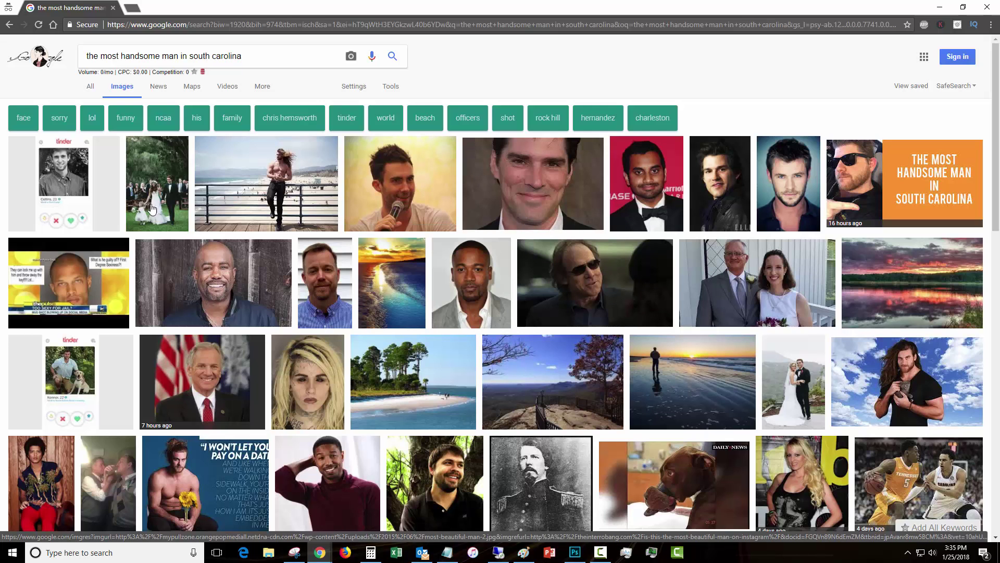
- Replace the query with 'myrtle beach seo' and run the image search
triple_click(200, 56)
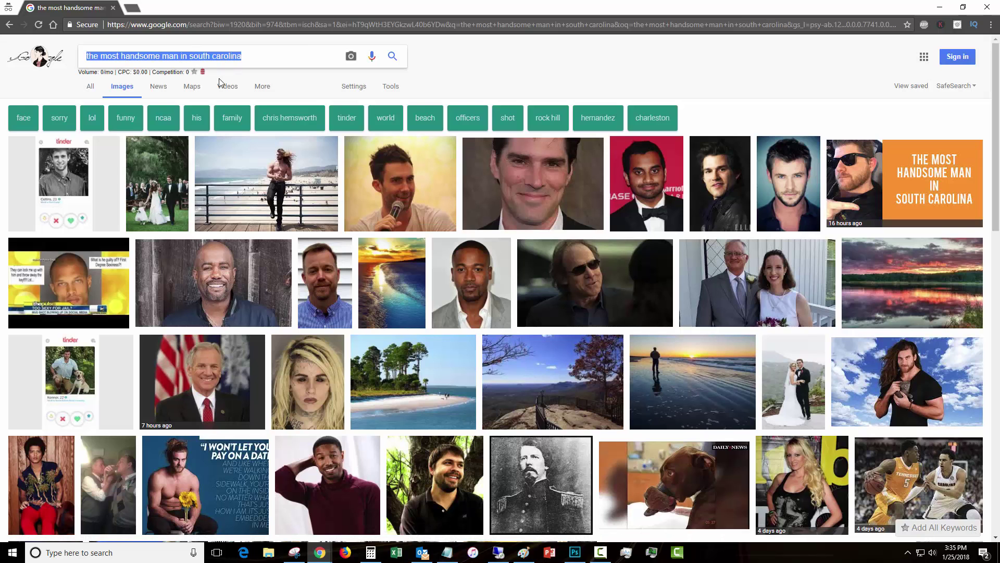
text(myrtle beach seo)
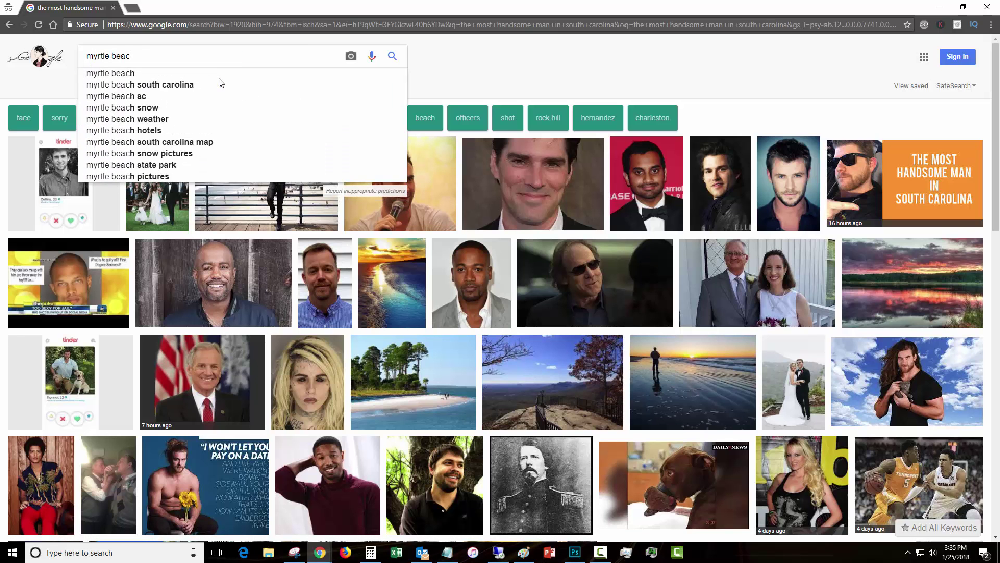
key(Return)
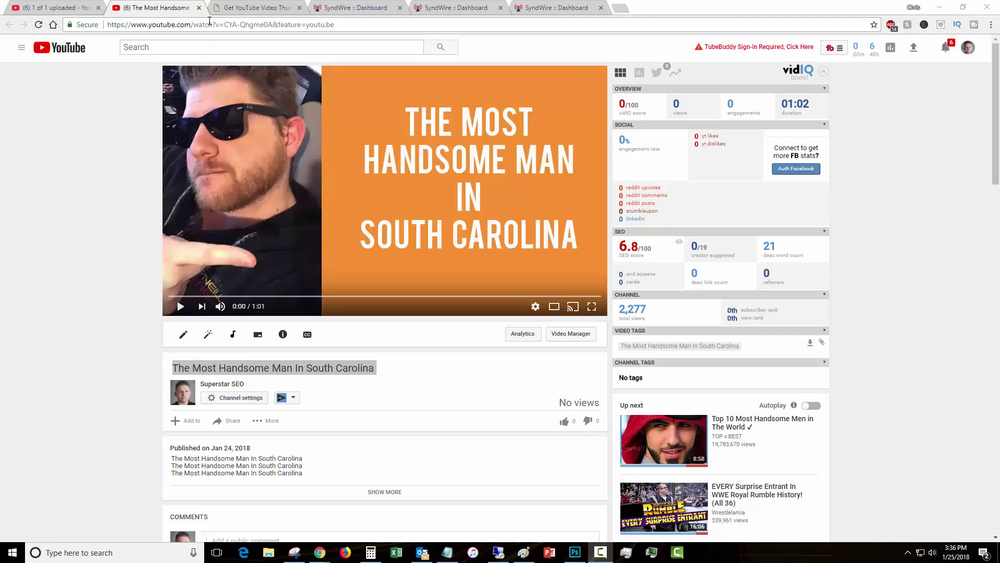
- Check the video's thumbnail and its Image URL on the Get YouTube Video Thumbnail site
click(226, 12)
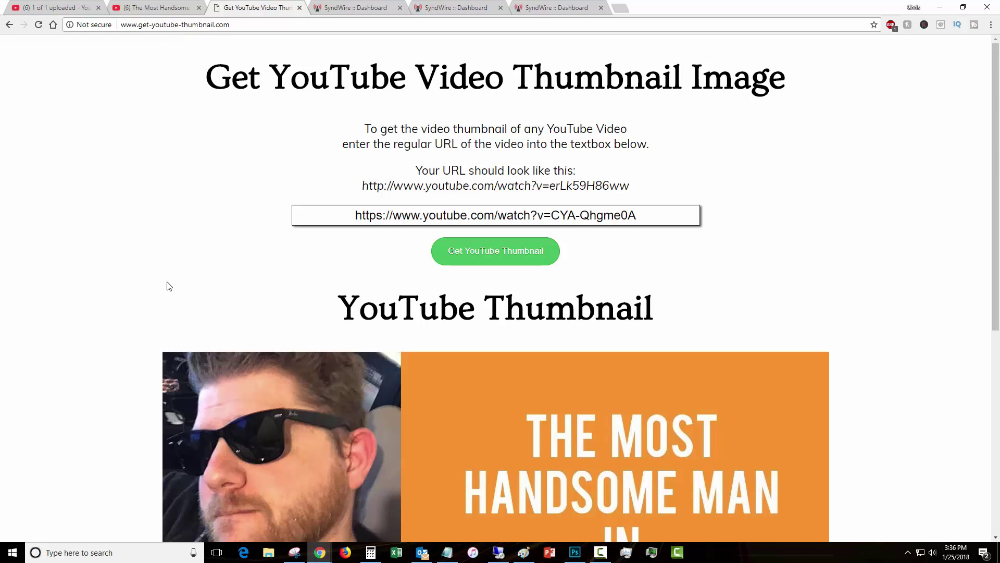
scroll(169, 286, down, 4)
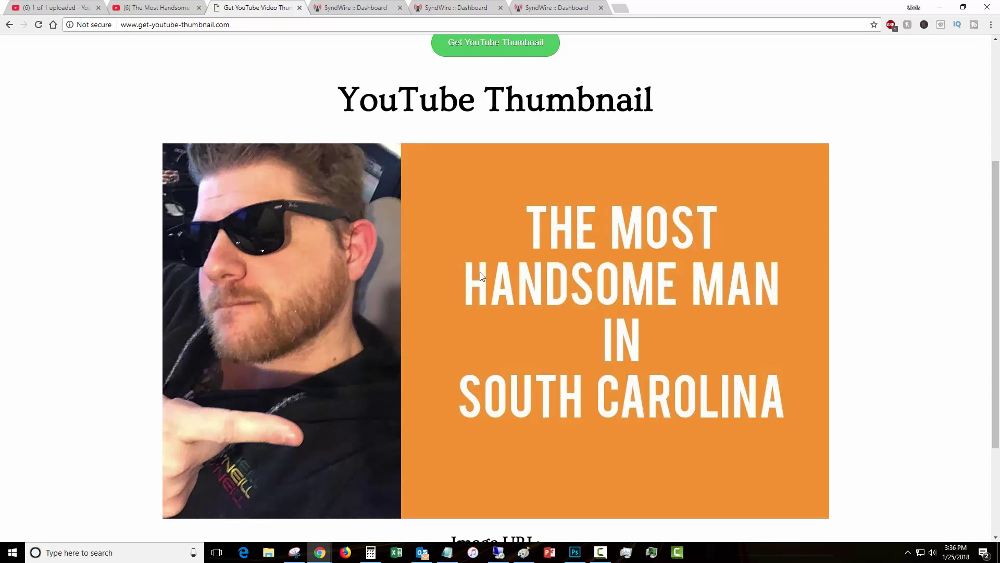
scroll(478, 279, down, 3)
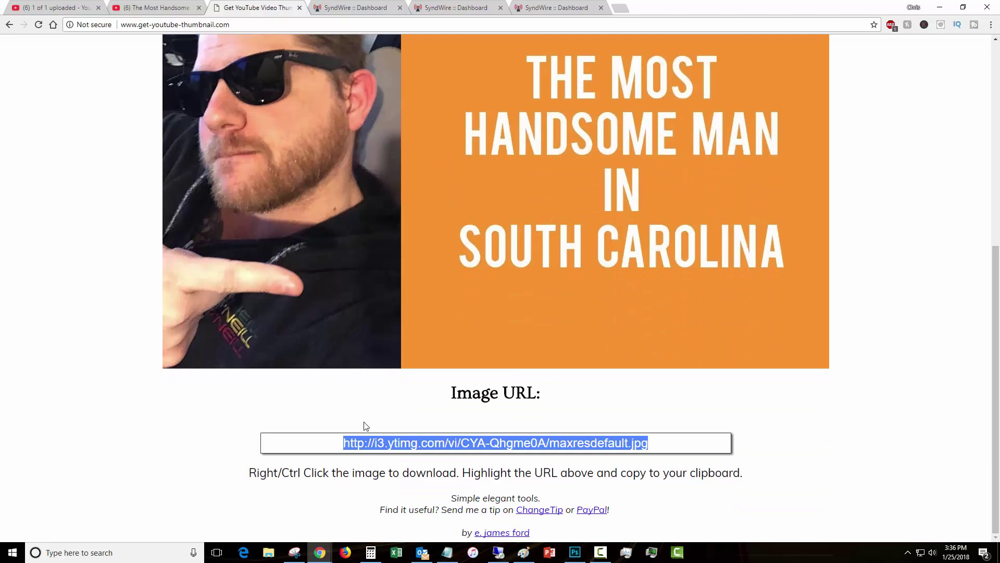
scroll(487, 303, up, 5)
- Compare post counts across the three SyndWire dashboards, then return to the Get YouTube Video Thumbnail page
click(355, 6)
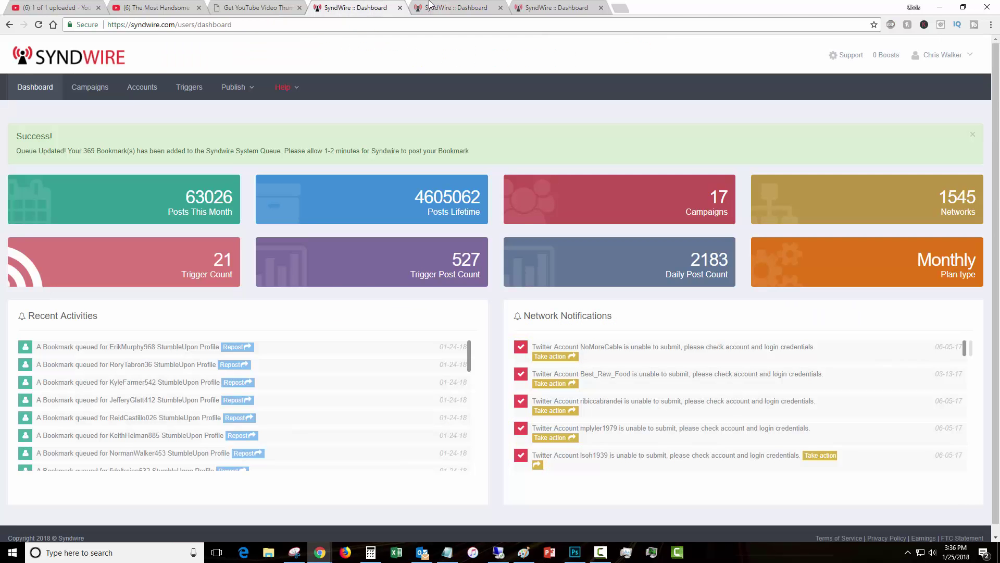
click(430, 6)
click(552, 6)
click(453, 6)
click(374, 6)
click(244, 6)
scroll(165, 190, up, 2)
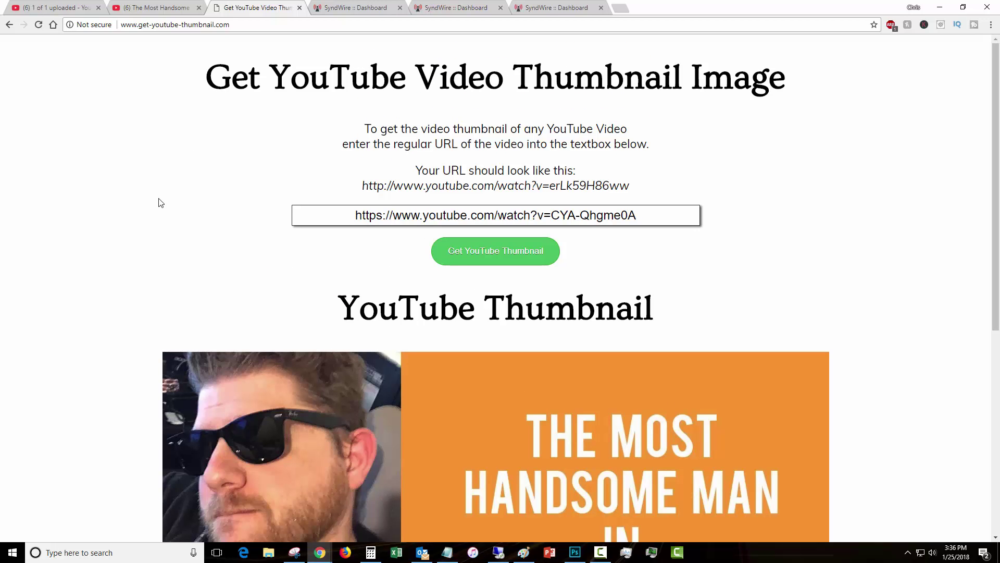
scroll(285, 320, down, 7)
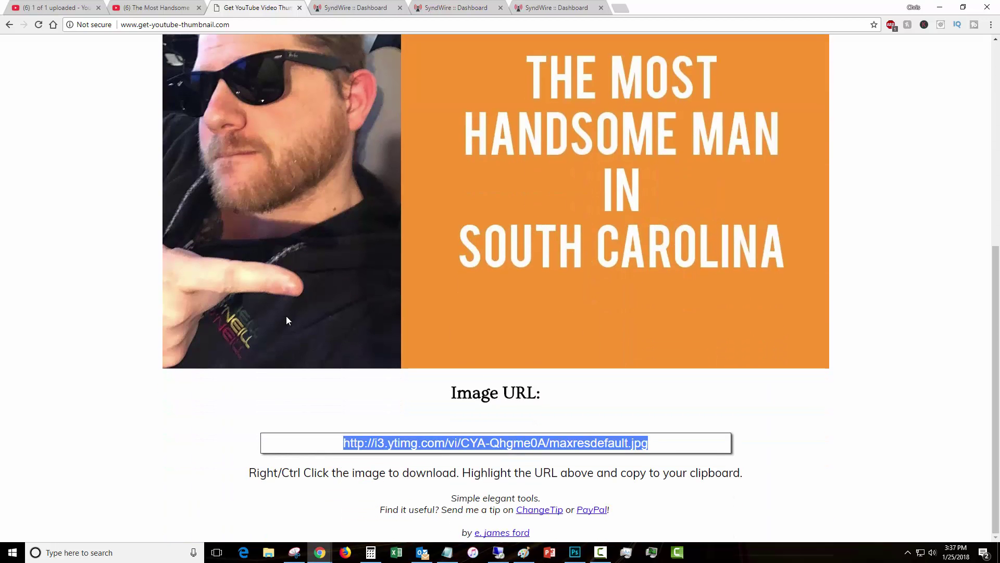
scroll(286, 317, up, 7)
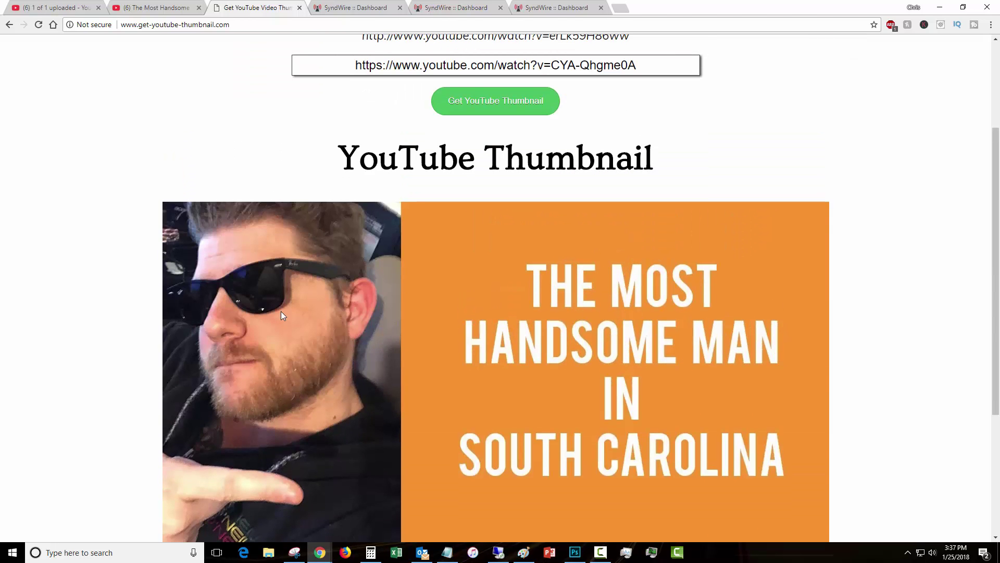